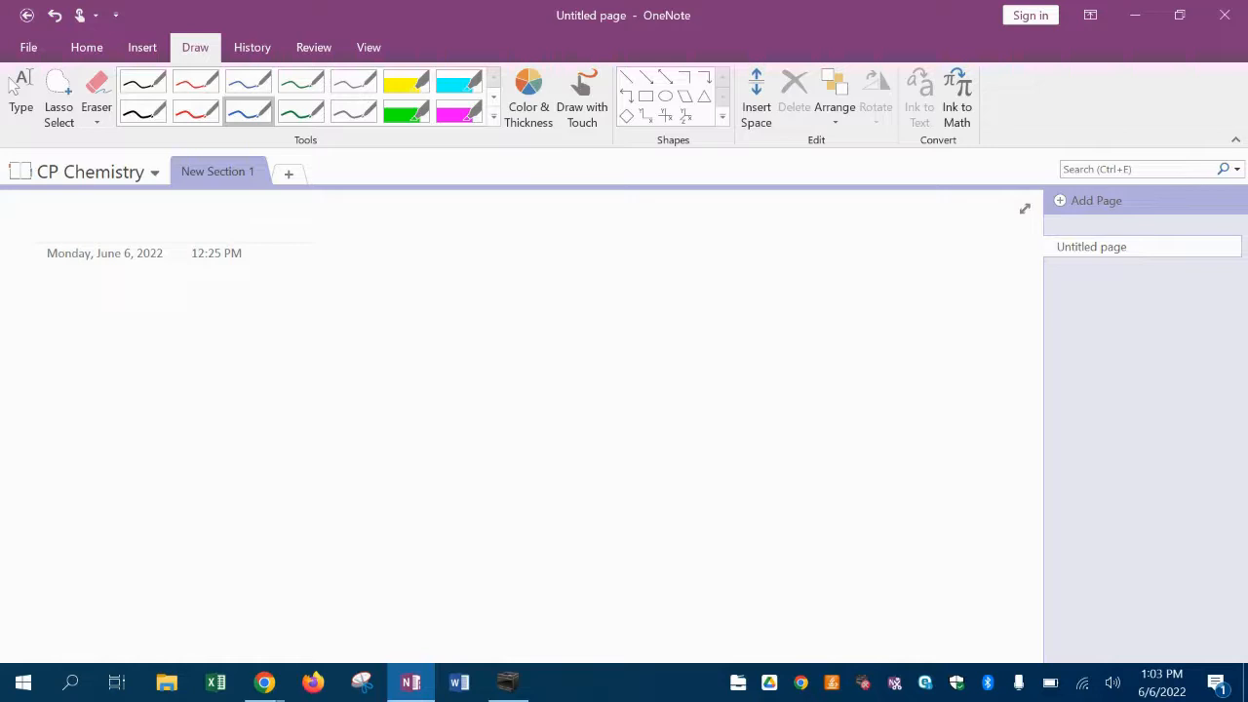
- Handwrite the density formula "D = mass / volume" as a fraction in blue ink near the top of the page
{"action": "left_click_drag", "start_coordinate": [383, 244], "coordinate": [386, 285]}
{"action": "mouse_move", "coordinate": [378, 244]}
{"action": "left_mouse_down"}
{"action": "mouse_move", "coordinate": [386, 282]}
{"action": "mouse_move", "coordinate": [453, 253]}
{"action": "mouse_move", "coordinate": [556, 262]}
{"action": "left_mouse_up"}
{"action": "left_click_drag", "start_coordinate": [585, 240], "coordinate": [575, 259]}
{"action": "left_click_drag", "start_coordinate": [488, 280], "coordinate": [587, 278]}
{"action": "left_click_drag", "start_coordinate": [495, 312], "coordinate": [523, 313]}
{"action": "mouse_move", "coordinate": [538, 302]}
{"action": "left_mouse_down"}
{"action": "mouse_move", "coordinate": [540, 331]}
{"action": "mouse_move", "coordinate": [558, 330]}
{"action": "left_mouse_up"}
{"action": "mouse_move", "coordinate": [566, 316]}
{"action": "left_mouse_down"}
{"action": "mouse_move", "coordinate": [565, 329]}
{"action": "mouse_move", "coordinate": [610, 312]}
{"action": "mouse_move", "coordinate": [615, 329]}
{"action": "left_mouse_up"}
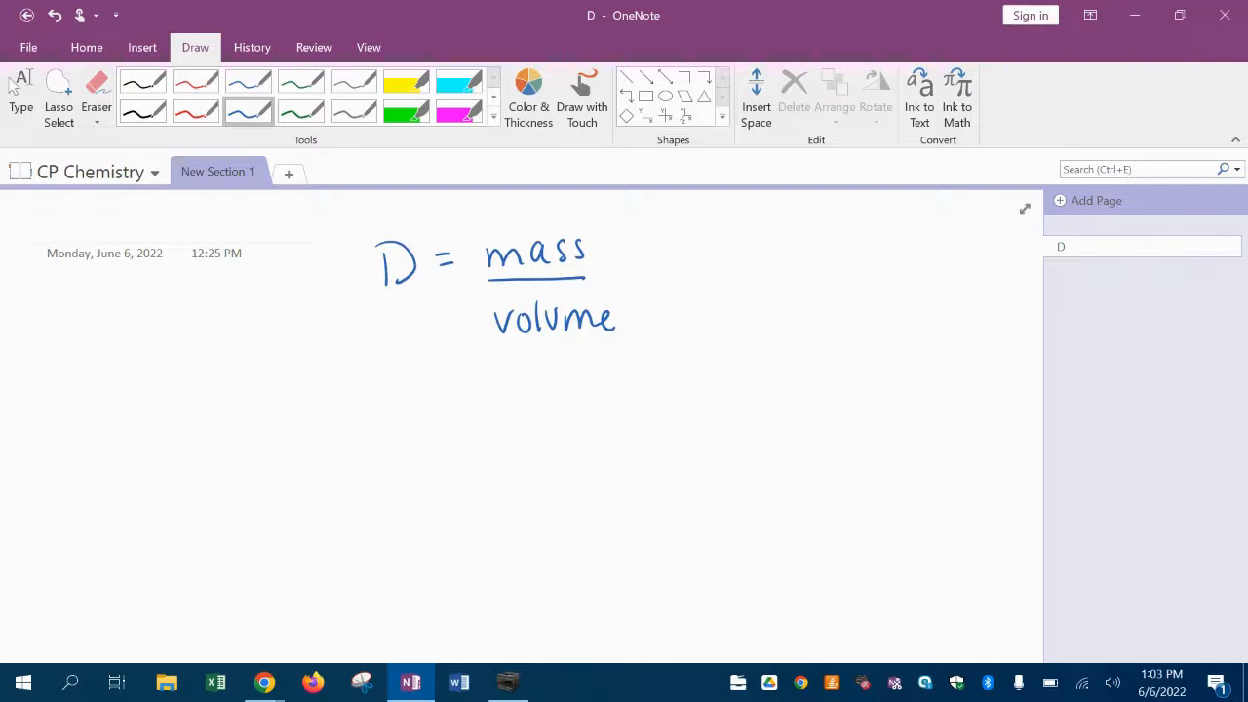
- Handwrite the slope formula "slope = (y2 - y1) / (x2 - x1)" as a fraction below the density formula
{"action": "mouse_move", "coordinate": [159, 439]}
{"action": "left_mouse_down"}
{"action": "mouse_move", "coordinate": [137, 469]}
{"action": "mouse_move", "coordinate": [181, 471]}
{"action": "mouse_move", "coordinate": [193, 448]}
{"action": "left_mouse_up"}
{"action": "mouse_move", "coordinate": [204, 478]}
{"action": "left_mouse_down"}
{"action": "mouse_move", "coordinate": [217, 448]}
{"action": "mouse_move", "coordinate": [209, 461]}
{"action": "left_mouse_up"}
{"action": "mouse_move", "coordinate": [223, 456]}
{"action": "left_mouse_down"}
{"action": "mouse_move", "coordinate": [238, 466]}
{"action": "mouse_move", "coordinate": [343, 429]}
{"action": "mouse_move", "coordinate": [339, 464]}
{"action": "left_mouse_up"}
{"action": "mouse_move", "coordinate": [355, 441]}
{"action": "left_mouse_down"}
{"action": "mouse_move", "coordinate": [371, 453]}
{"action": "mouse_move", "coordinate": [398, 433]}
{"action": "mouse_move", "coordinate": [419, 438]}
{"action": "left_mouse_up"}
{"action": "mouse_move", "coordinate": [431, 423]}
{"action": "left_mouse_down"}
{"action": "mouse_move", "coordinate": [421, 456]}
{"action": "mouse_move", "coordinate": [446, 449]}
{"action": "left_mouse_up"}
{"action": "mouse_move", "coordinate": [339, 478]}
{"action": "left_mouse_down"}
{"action": "mouse_move", "coordinate": [458, 468]}
{"action": "mouse_move", "coordinate": [368, 525]}
{"action": "left_mouse_up"}
{"action": "mouse_move", "coordinate": [368, 493]}
{"action": "left_mouse_down"}
{"action": "mouse_move", "coordinate": [352, 526]}
{"action": "mouse_move", "coordinate": [429, 520]}
{"action": "mouse_move", "coordinate": [406, 504]}
{"action": "mouse_move", "coordinate": [418, 525]}
{"action": "left_mouse_up"}
{"action": "left_click_drag", "start_coordinate": [443, 511], "coordinate": [443, 526]}
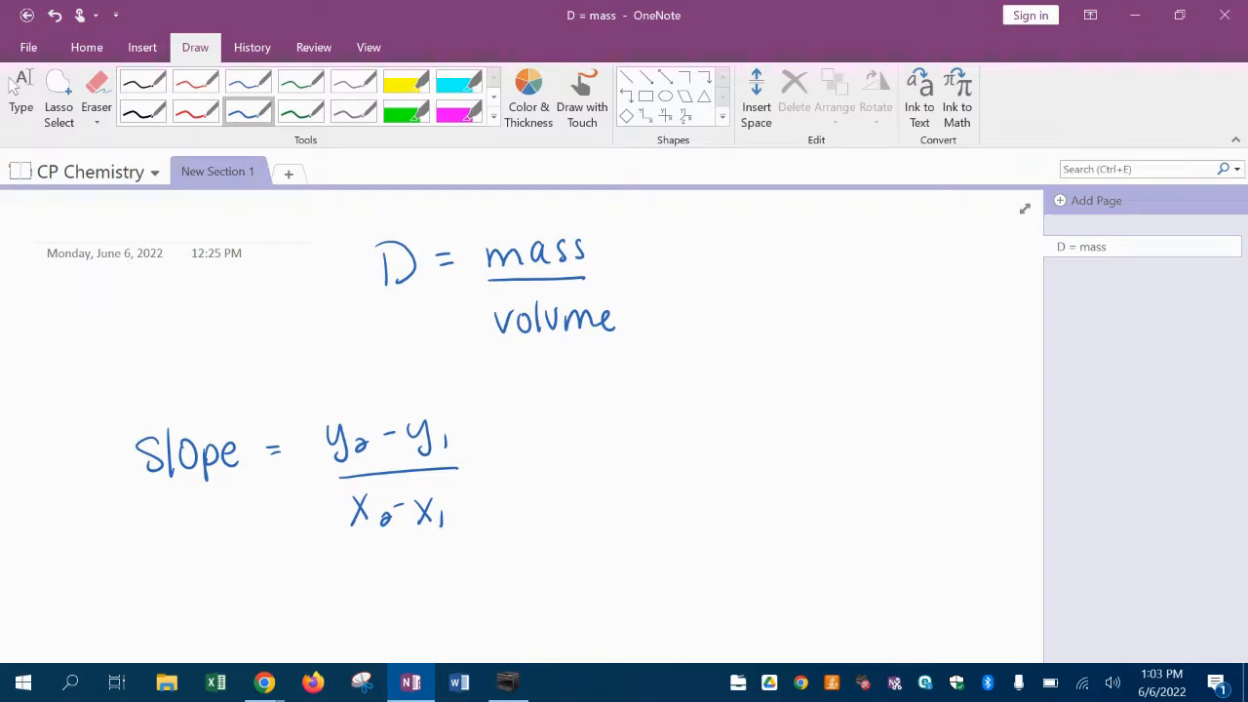
- Box the slope formula's numerator, then circle "mass" in the density formula and label it y with an arrow
{"action": "mouse_move", "coordinate": [315, 419]}
{"action": "left_mouse_down"}
{"action": "mouse_move", "coordinate": [316, 466]}
{"action": "mouse_move", "coordinate": [472, 456]}
{"action": "mouse_move", "coordinate": [411, 401]}
{"action": "mouse_move", "coordinate": [324, 402]}
{"action": "left_mouse_up"}
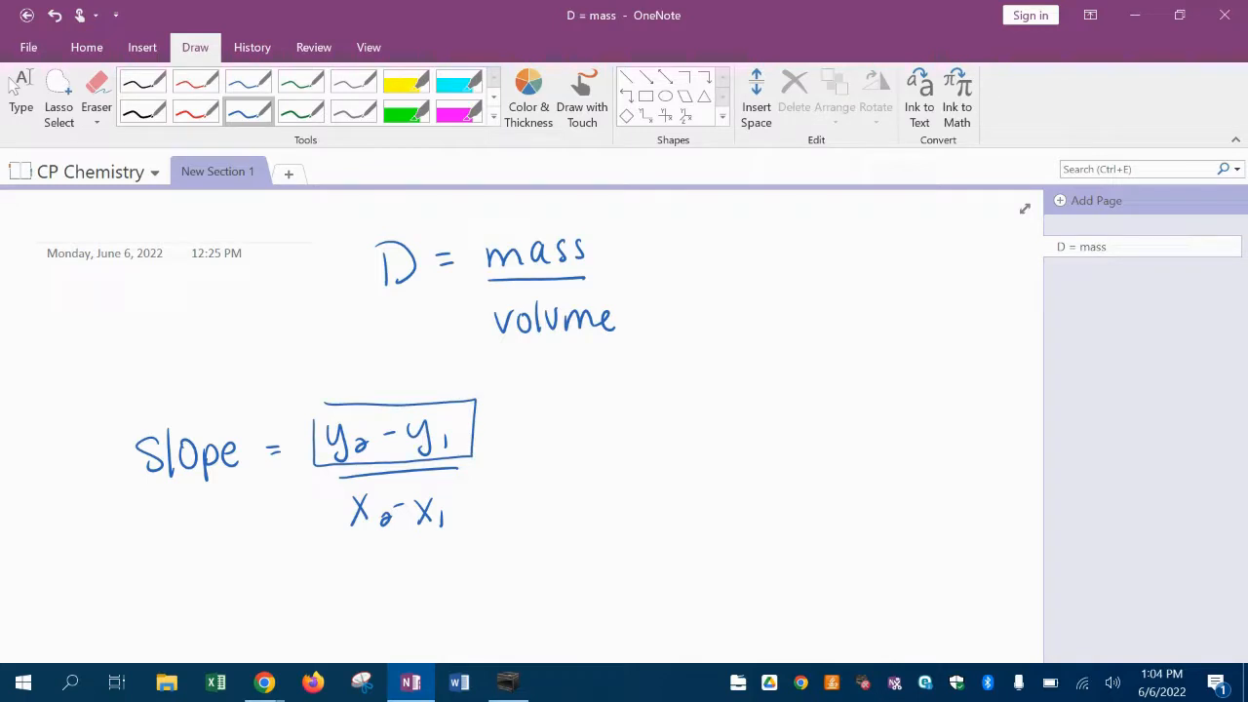
{"action": "mouse_move", "coordinate": [476, 226]}
{"action": "left_mouse_down"}
{"action": "mouse_move", "coordinate": [483, 273]}
{"action": "mouse_move", "coordinate": [581, 271]}
{"action": "mouse_move", "coordinate": [503, 234]}
{"action": "left_mouse_up"}
{"action": "left_click_drag", "start_coordinate": [653, 233], "coordinate": [614, 237]}
{"action": "mouse_move", "coordinate": [624, 229]}
{"action": "left_mouse_down"}
{"action": "mouse_move", "coordinate": [614, 237]}
{"action": "mouse_move", "coordinate": [630, 246]}
{"action": "mouse_move", "coordinate": [674, 237]}
{"action": "mouse_move", "coordinate": [677, 250]}
{"action": "left_mouse_up"}
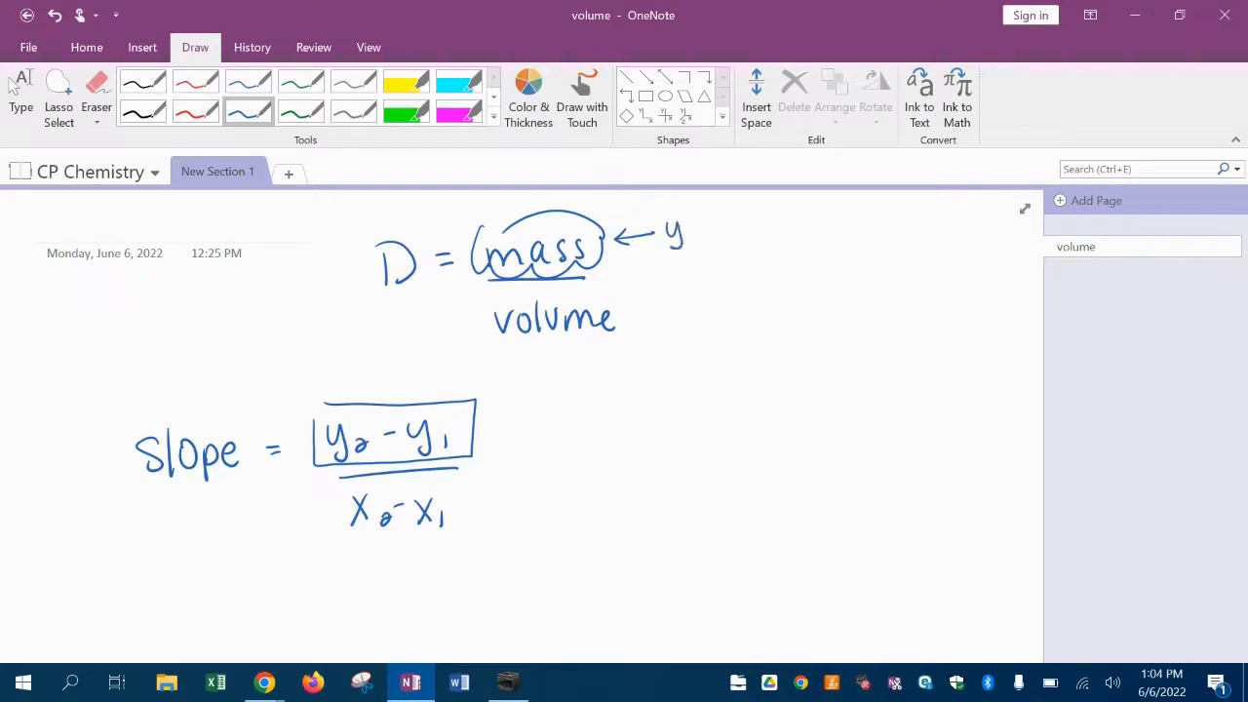
- Box the slope formula's denominator, then circle "volume" in the density formula and label it x with an arrow
{"action": "mouse_move", "coordinate": [314, 489]}
{"action": "left_mouse_down"}
{"action": "mouse_move", "coordinate": [480, 517]}
{"action": "mouse_move", "coordinate": [314, 548]}
{"action": "mouse_move", "coordinate": [318, 503]}
{"action": "left_mouse_up"}
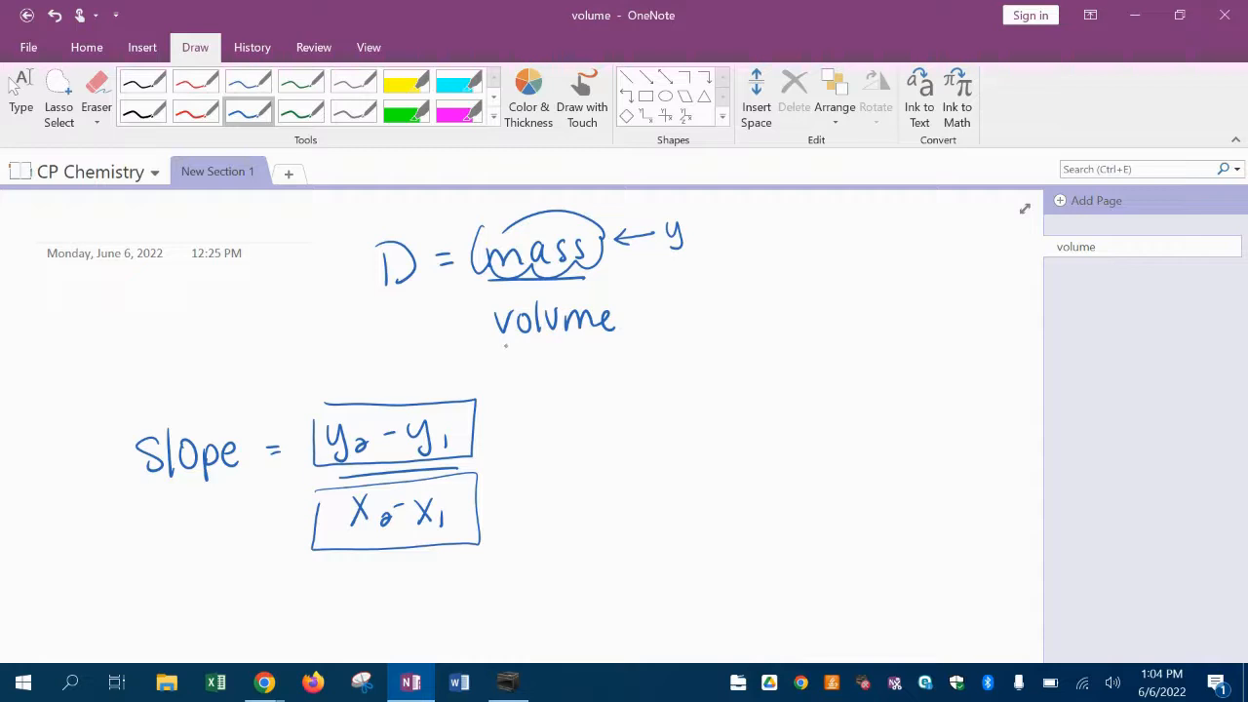
{"action": "mouse_move", "coordinate": [498, 341]}
{"action": "left_mouse_down"}
{"action": "mouse_move", "coordinate": [525, 359]}
{"action": "mouse_move", "coordinate": [629, 336]}
{"action": "mouse_move", "coordinate": [536, 284]}
{"action": "mouse_move", "coordinate": [493, 327]}
{"action": "left_mouse_up"}
{"action": "mouse_move", "coordinate": [679, 314]}
{"action": "left_mouse_down"}
{"action": "mouse_move", "coordinate": [646, 314]}
{"action": "mouse_move", "coordinate": [709, 325]}
{"action": "mouse_move", "coordinate": [693, 328]}
{"action": "left_mouse_up"}
- Handwrite the coordinate pair "(x, y)" below the x label beside the density formula
{"action": "mouse_move", "coordinate": [666, 376]}
{"action": "left_mouse_down"}
{"action": "mouse_move", "coordinate": [661, 417]}
{"action": "mouse_move", "coordinate": [703, 412]}
{"action": "left_mouse_up"}
{"action": "mouse_move", "coordinate": [703, 387]}
{"action": "left_mouse_down"}
{"action": "mouse_move", "coordinate": [686, 414]}
{"action": "mouse_move", "coordinate": [749, 403]}
{"action": "left_mouse_up"}
{"action": "left_click", "coordinate": [738, 394]}
{"action": "left_click_drag", "start_coordinate": [759, 386], "coordinate": [751, 423]}
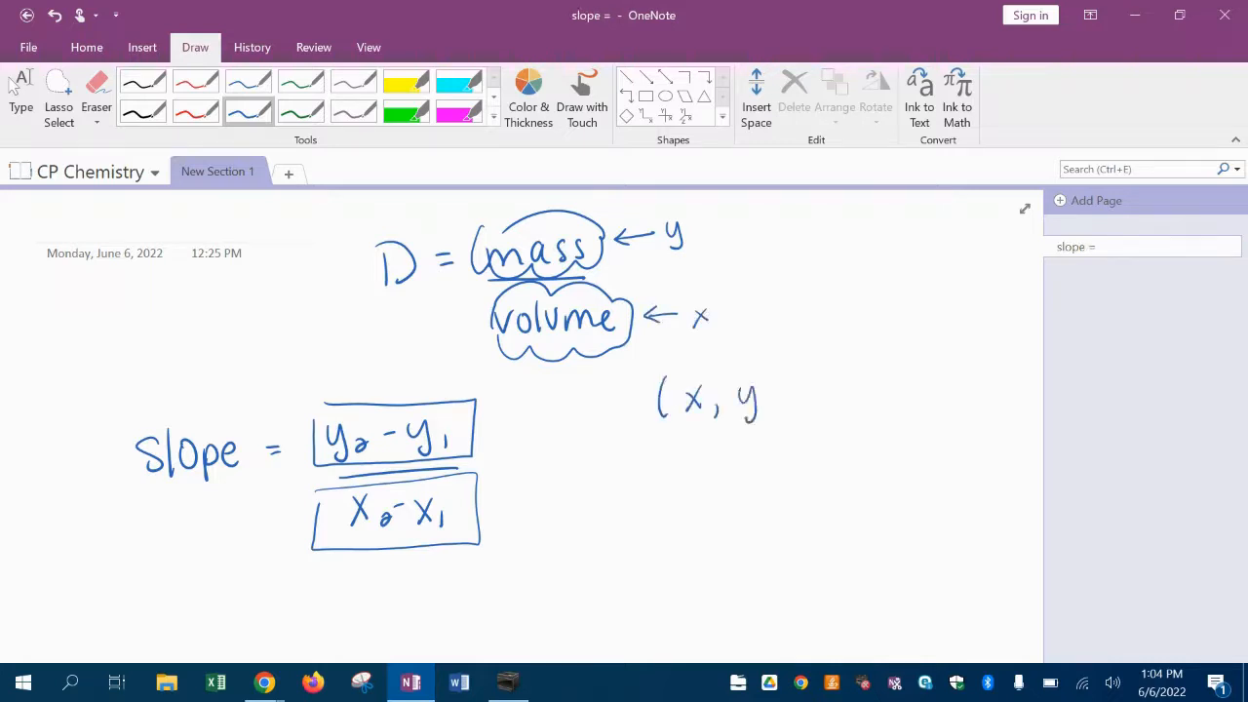
{"action": "left_click_drag", "start_coordinate": [769, 376], "coordinate": [772, 413]}
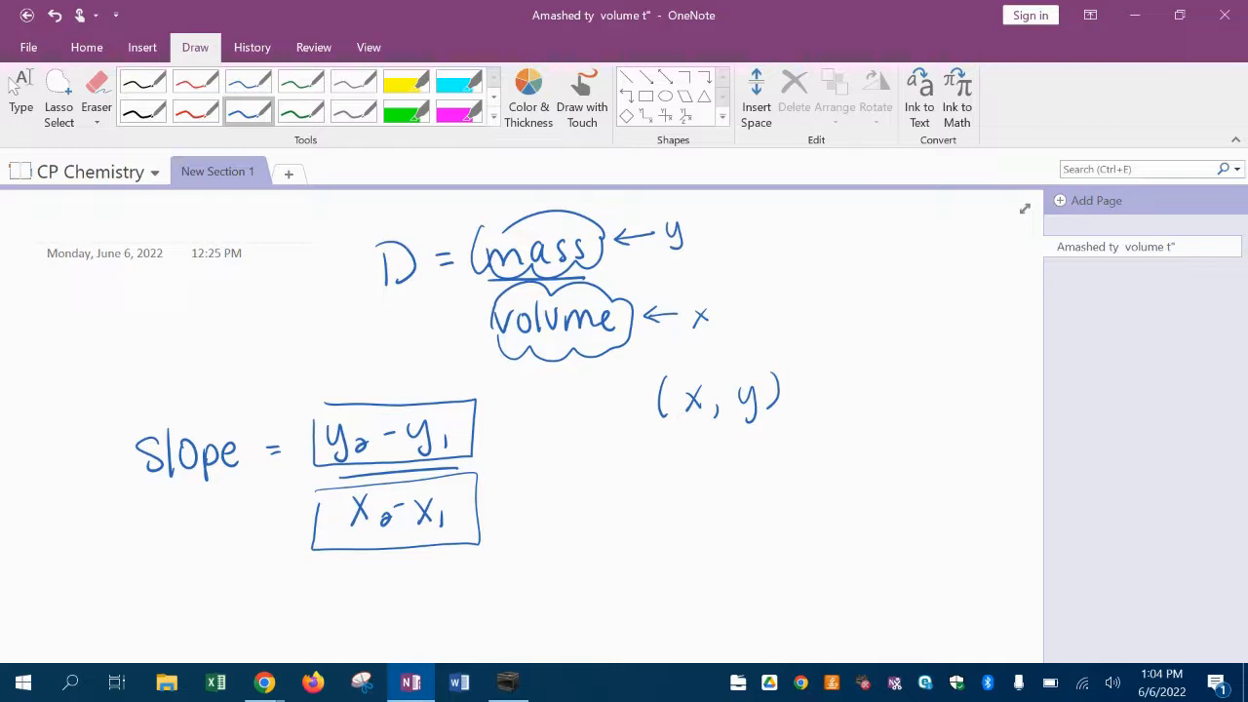
- Handwrite "(volume, mass)" directly beneath the (x, y) coordinate pair
{"action": "left_click_drag", "start_coordinate": [646, 452], "coordinate": [675, 459]}
{"action": "mouse_move", "coordinate": [687, 446]}
{"action": "left_mouse_down"}
{"action": "mouse_move", "coordinate": [688, 471]}
{"action": "mouse_move", "coordinate": [716, 452]}
{"action": "left_mouse_up"}
{"action": "mouse_move", "coordinate": [719, 468]}
{"action": "left_mouse_down"}
{"action": "mouse_move", "coordinate": [851, 444]}
{"action": "mouse_move", "coordinate": [843, 458]}
{"action": "left_mouse_up"}
{"action": "left_click_drag", "start_coordinate": [858, 426], "coordinate": [862, 463]}
{"action": "left_click_drag", "start_coordinate": [643, 438], "coordinate": [639, 478]}
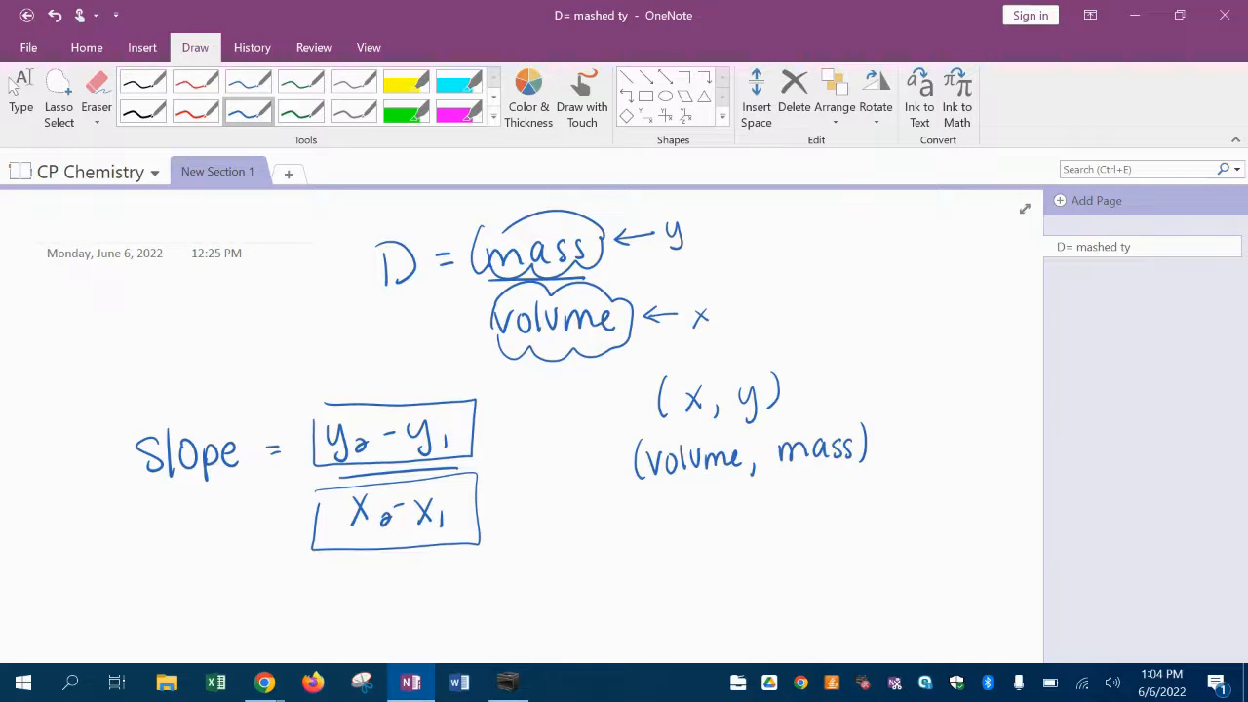
- Handwrite "slope = average density" beneath the (volume, mass) pair
{"action": "mouse_move", "coordinate": [599, 541]}
{"action": "left_mouse_down"}
{"action": "mouse_move", "coordinate": [585, 568]}
{"action": "mouse_move", "coordinate": [609, 567]}
{"action": "left_mouse_up"}
{"action": "mouse_move", "coordinate": [629, 546]}
{"action": "left_mouse_down"}
{"action": "mouse_move", "coordinate": [670, 564]}
{"action": "mouse_move", "coordinate": [705, 541]}
{"action": "mouse_move", "coordinate": [753, 556]}
{"action": "mouse_move", "coordinate": [780, 536]}
{"action": "mouse_move", "coordinate": [799, 554]}
{"action": "left_mouse_up"}
{"action": "mouse_move", "coordinate": [802, 554]}
{"action": "left_mouse_down"}
{"action": "mouse_move", "coordinate": [809, 536]}
{"action": "mouse_move", "coordinate": [837, 563]}
{"action": "mouse_move", "coordinate": [906, 517]}
{"action": "mouse_move", "coordinate": [934, 542]}
{"action": "mouse_move", "coordinate": [979, 517]}
{"action": "mouse_move", "coordinate": [972, 556]}
{"action": "left_mouse_up"}
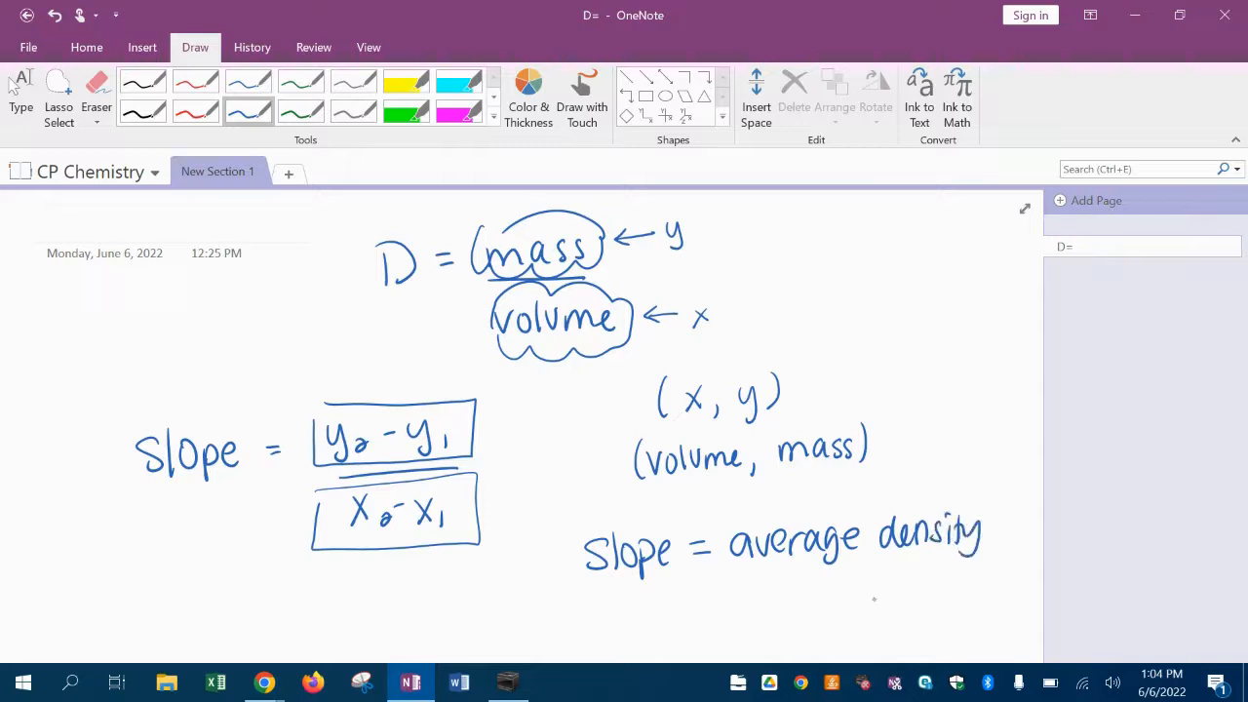
- Draw a downward arrow from "average" in the slope statement and handwrite "average of class data" beneath it
{"action": "scroll", "coordinate": [873, 600], "scroll_direction": "down", "scroll_amount": 1}
{"action": "mouse_move", "coordinate": [807, 493]}
{"action": "left_mouse_down"}
{"action": "mouse_move", "coordinate": [809, 527]}
{"action": "mouse_move", "coordinate": [817, 515]}
{"action": "mouse_move", "coordinate": [792, 565]}
{"action": "mouse_move", "coordinate": [812, 548]}
{"action": "mouse_move", "coordinate": [827, 564]}
{"action": "left_mouse_up"}
{"action": "left_click_drag", "start_coordinate": [831, 552], "coordinate": [856, 562]}
{"action": "left_click_drag", "start_coordinate": [868, 544], "coordinate": [864, 571]}
{"action": "mouse_move", "coordinate": [876, 552]}
{"action": "left_mouse_down"}
{"action": "mouse_move", "coordinate": [905, 538]}
{"action": "mouse_move", "coordinate": [919, 552]}
{"action": "left_mouse_up"}
{"action": "left_click_drag", "start_coordinate": [916, 536], "coordinate": [932, 535]}
{"action": "left_click_drag", "start_coordinate": [831, 589], "coordinate": [825, 604]}
{"action": "mouse_move", "coordinate": [838, 579]}
{"action": "left_mouse_down"}
{"action": "mouse_move", "coordinate": [837, 607]}
{"action": "mouse_move", "coordinate": [883, 603]}
{"action": "left_mouse_up"}
{"action": "left_click_drag", "start_coordinate": [909, 579], "coordinate": [899, 599]}
{"action": "left_click_drag", "start_coordinate": [910, 569], "coordinate": [911, 596]}
{"action": "left_click_drag", "start_coordinate": [928, 579], "coordinate": [938, 600]}
{"action": "mouse_move", "coordinate": [934, 583]}
{"action": "left_mouse_down"}
{"action": "mouse_move", "coordinate": [957, 579]}
{"action": "mouse_move", "coordinate": [952, 592]}
{"action": "left_mouse_up"}
{"action": "left_click_drag", "start_coordinate": [966, 579], "coordinate": [971, 592]}
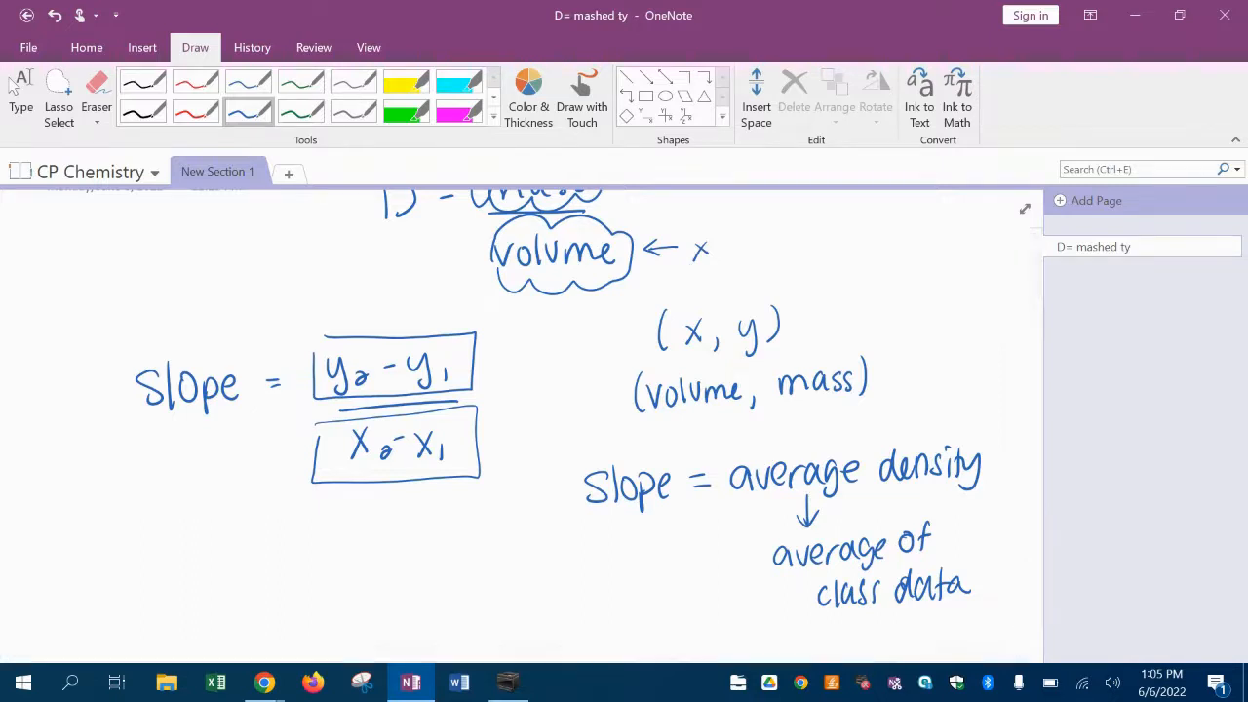
- Switch to Google Drive in Chrome and create a blank Google Sheets spreadsheet
{"action": "left_click", "coordinate": [264, 682]}
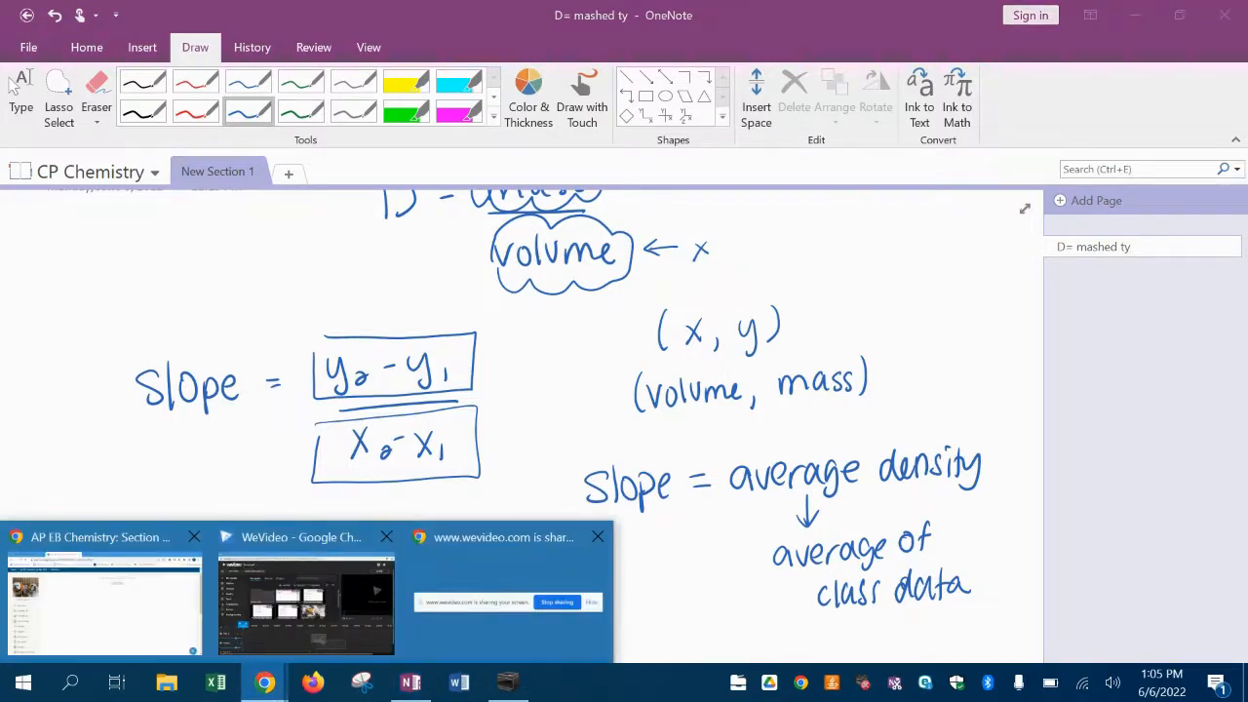
{"action": "left_click", "coordinate": [105, 596]}
{"action": "left_click", "coordinate": [127, 16]}
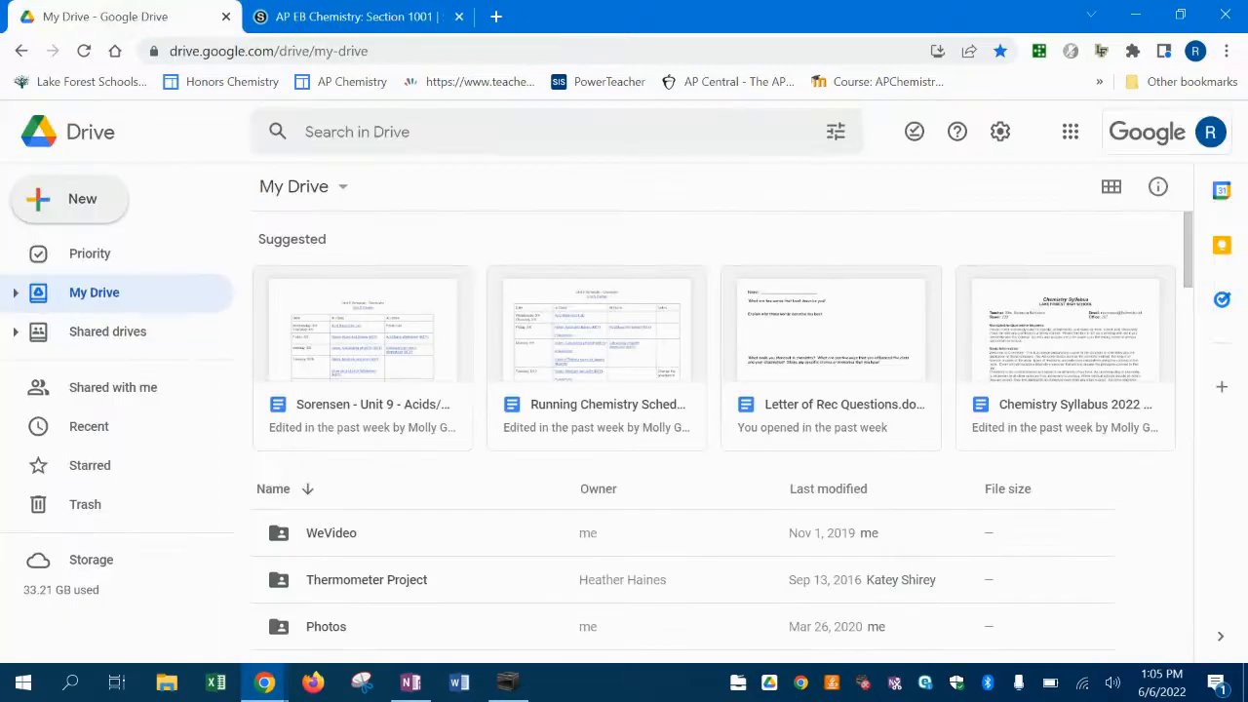
{"action": "left_click", "coordinate": [70, 199]}
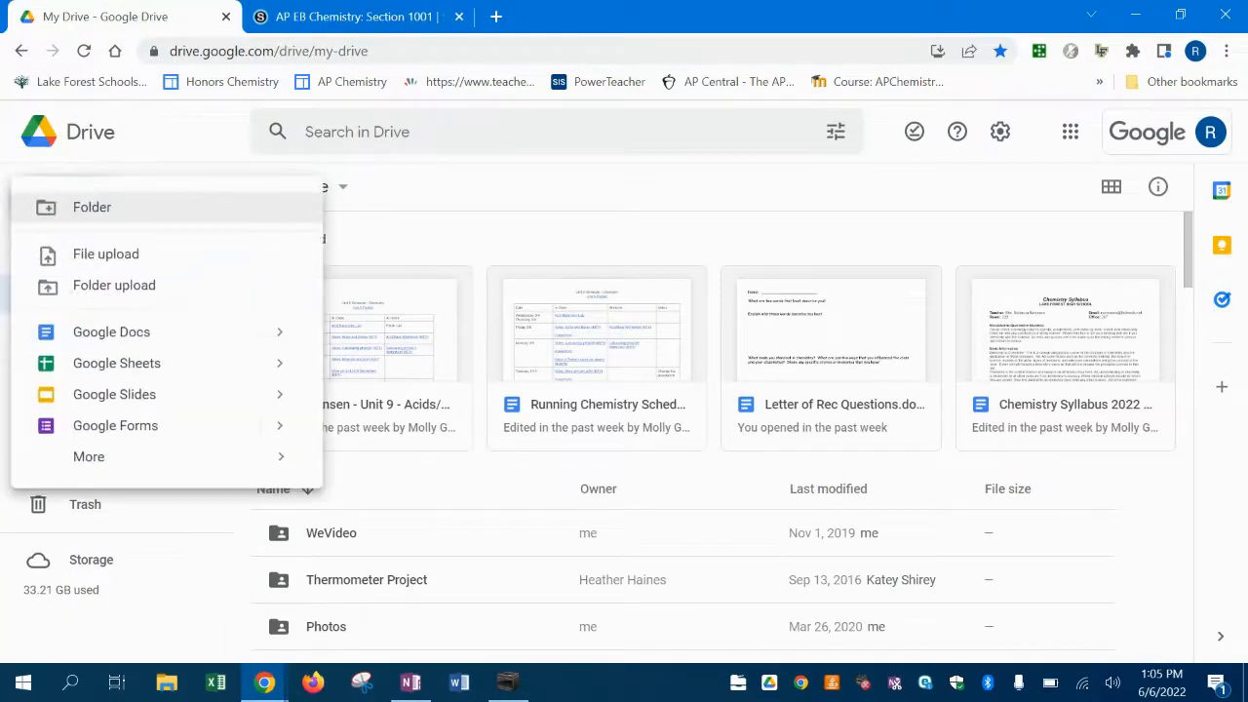
{"action": "mouse_move", "coordinate": [279, 364]}
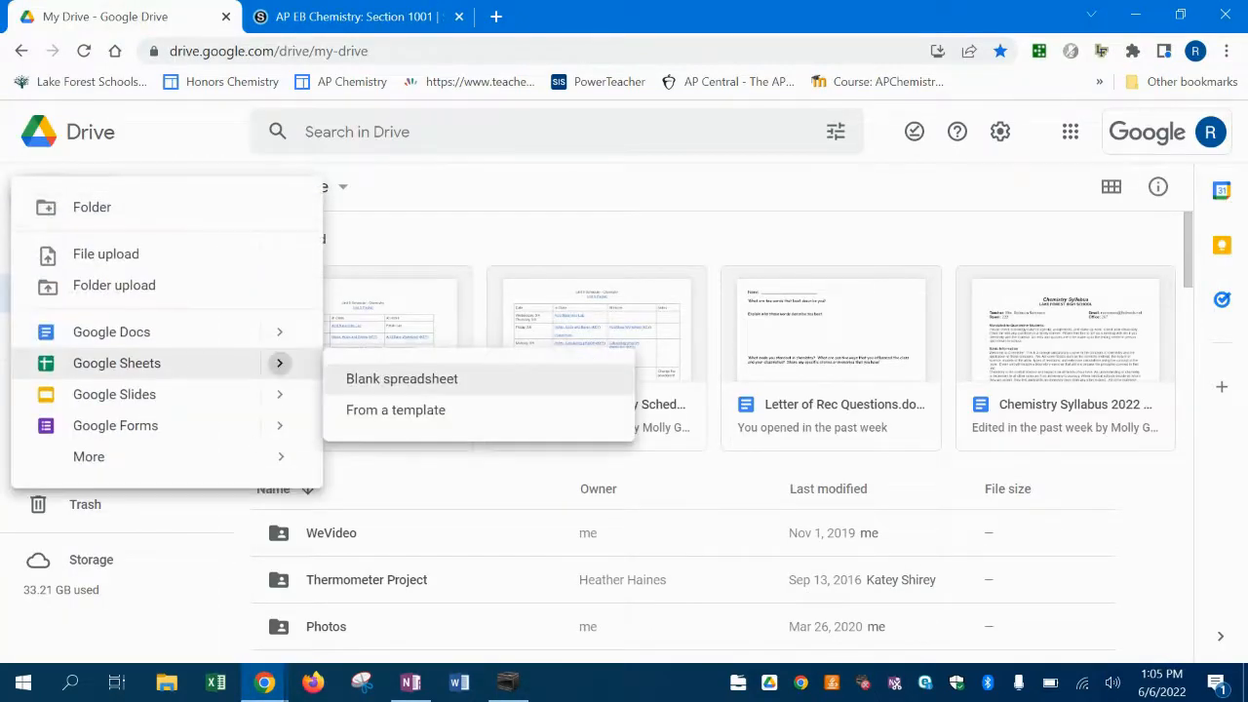
{"action": "left_click", "coordinate": [402, 379]}
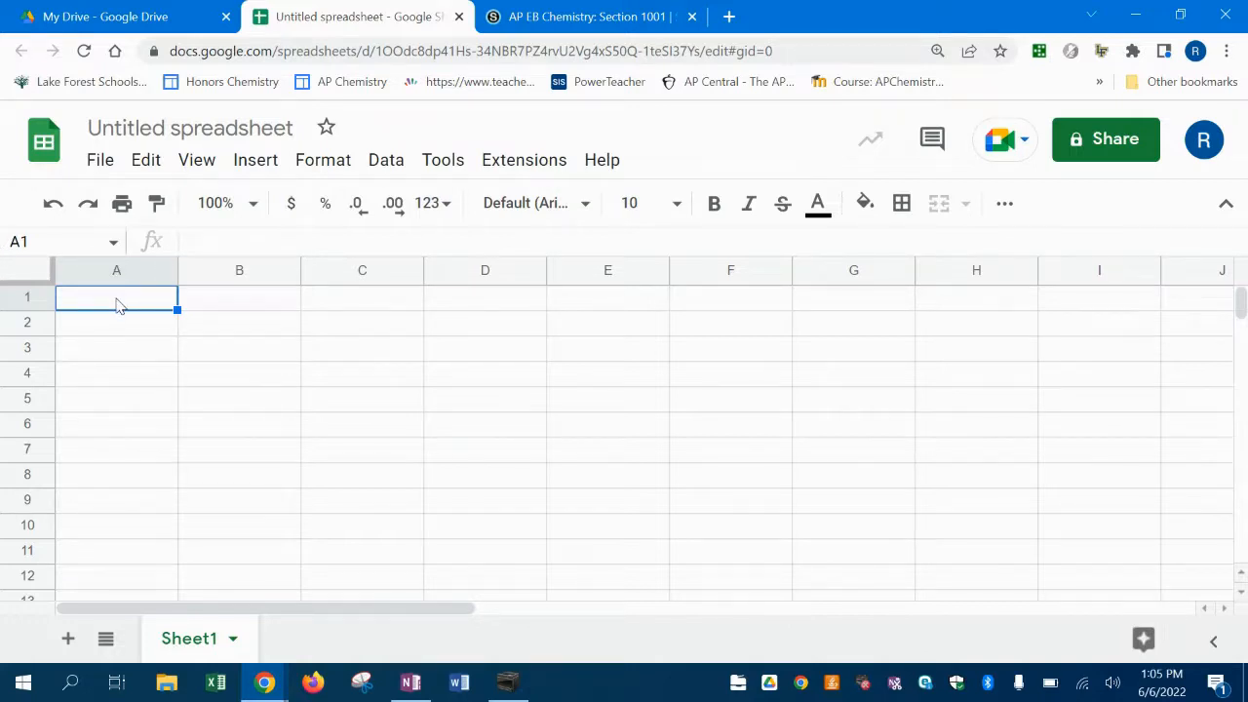
- Enter the column headers "volume (mL)" in A1 and "mass (g)" in B1
{"action": "type", "text": "v"}
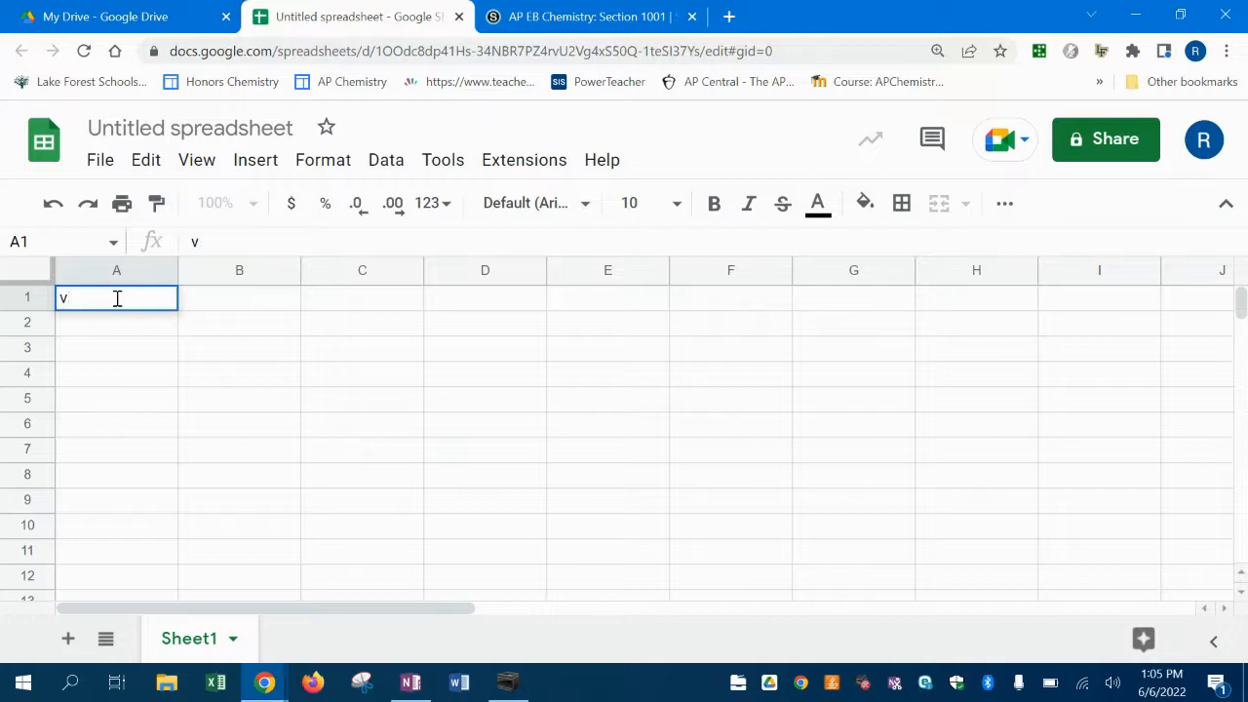
{"action": "type", "text": "olume ("}
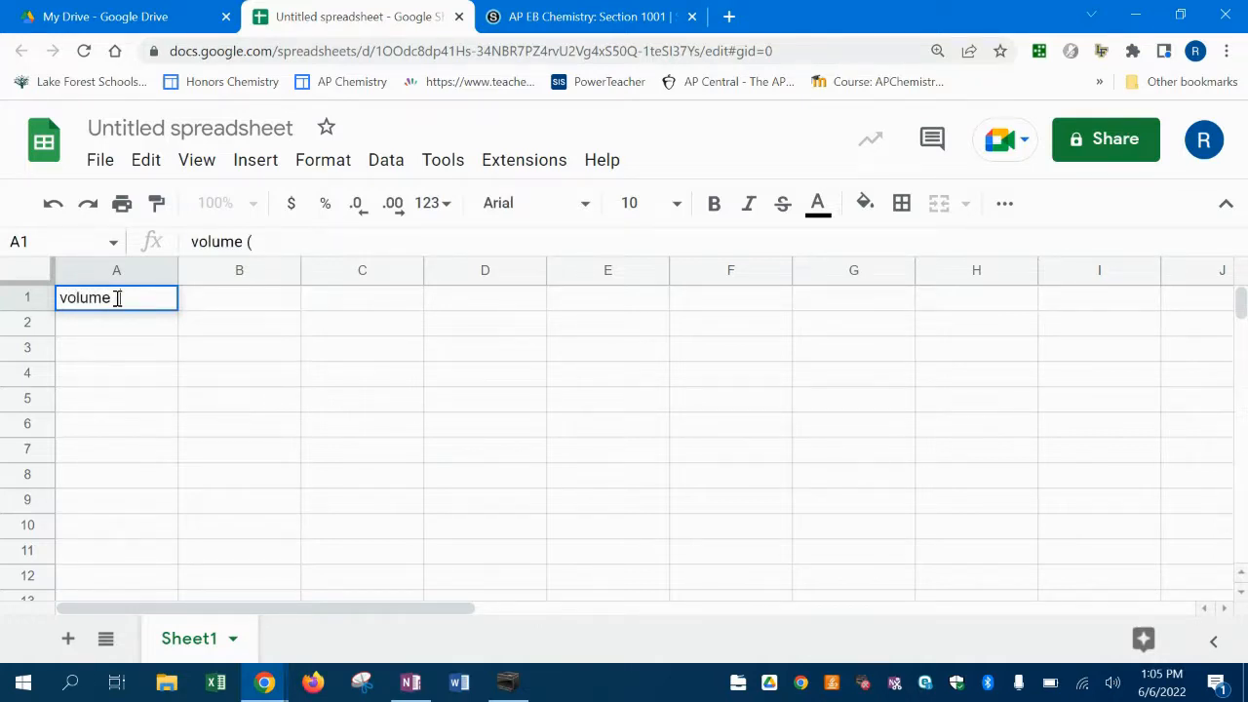
{"action": "type", "text": "mL)"}
{"action": "key", "text": "Tab"}
{"action": "type", "text": "mass ("}
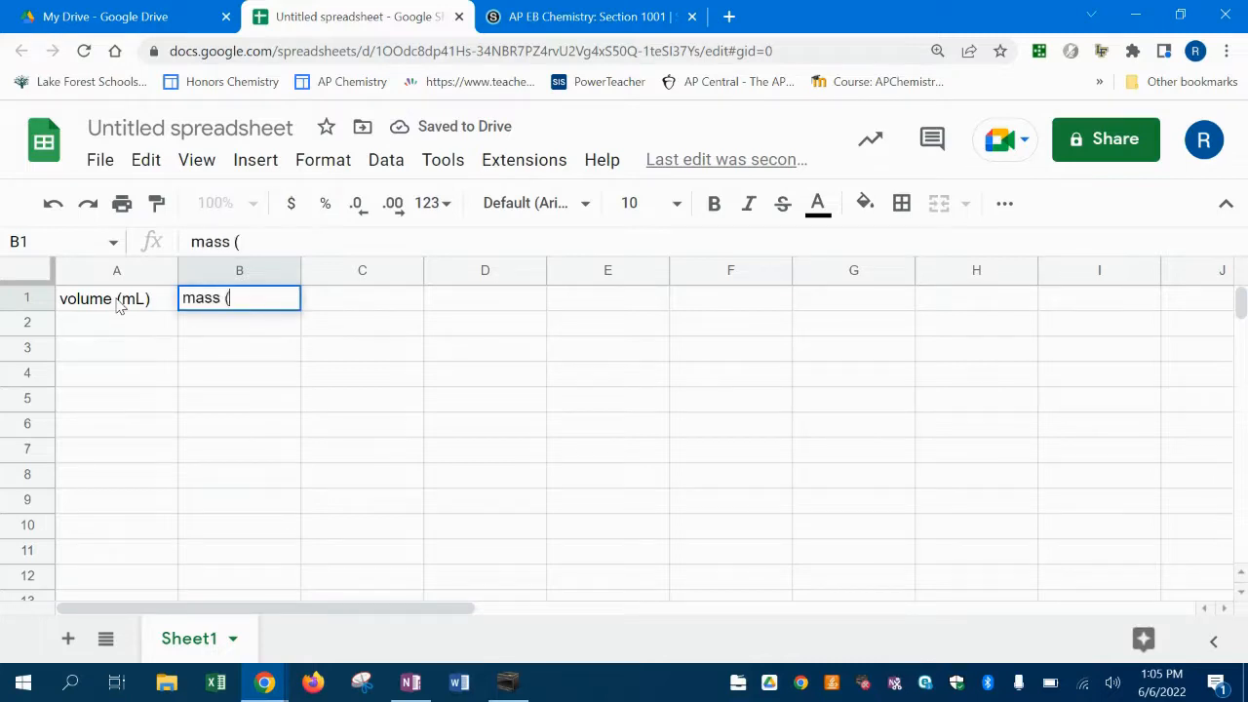
{"action": "type", "text": "g)"}
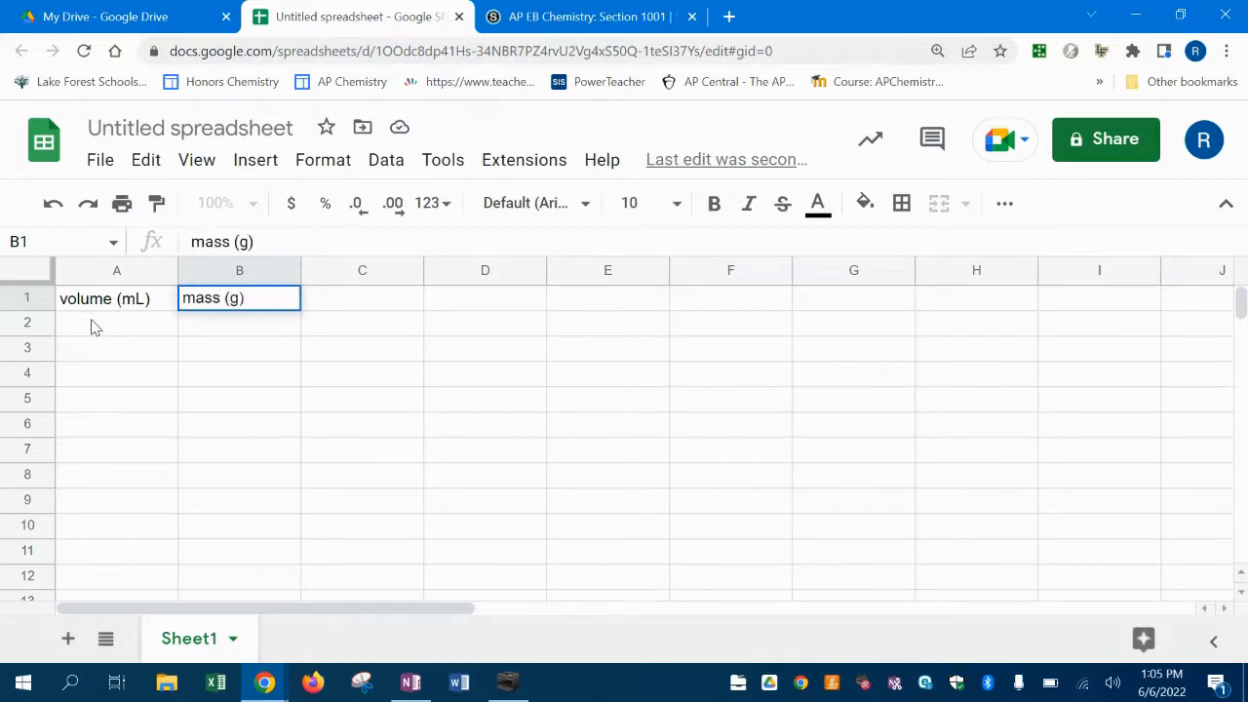
- Enter the first two data rows: volume 7.6 with mass 5.91 in row 2, and volume 7.1 with mass 5.43 in row 3
{"action": "left_click", "coordinate": [95, 328]}
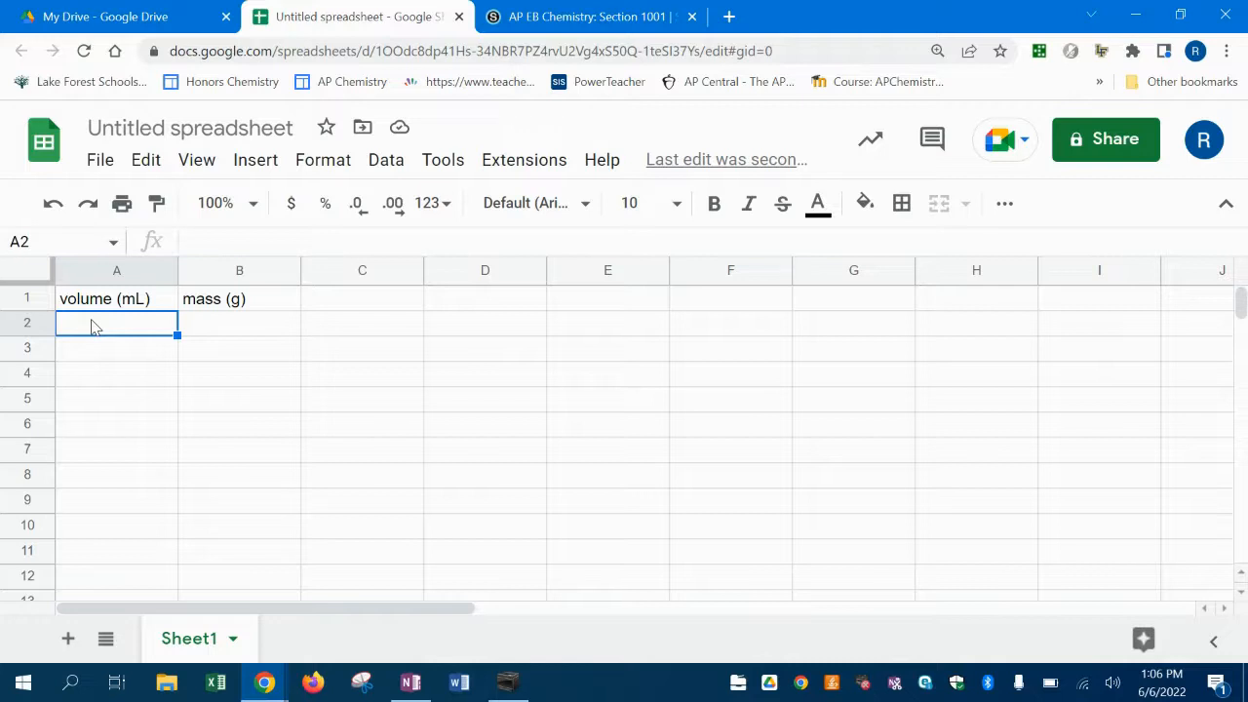
{"action": "type", "text": "7.6"}
{"action": "left_click", "coordinate": [221, 333]}
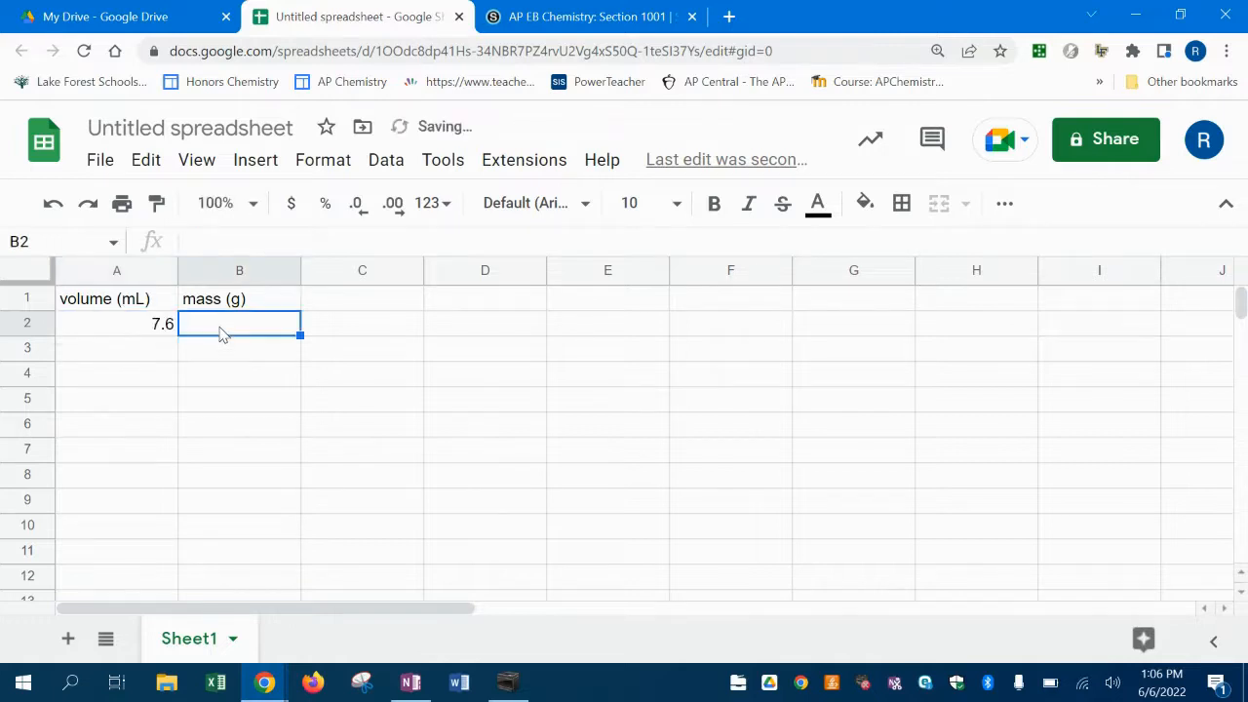
{"action": "type", "text": "5.91"}
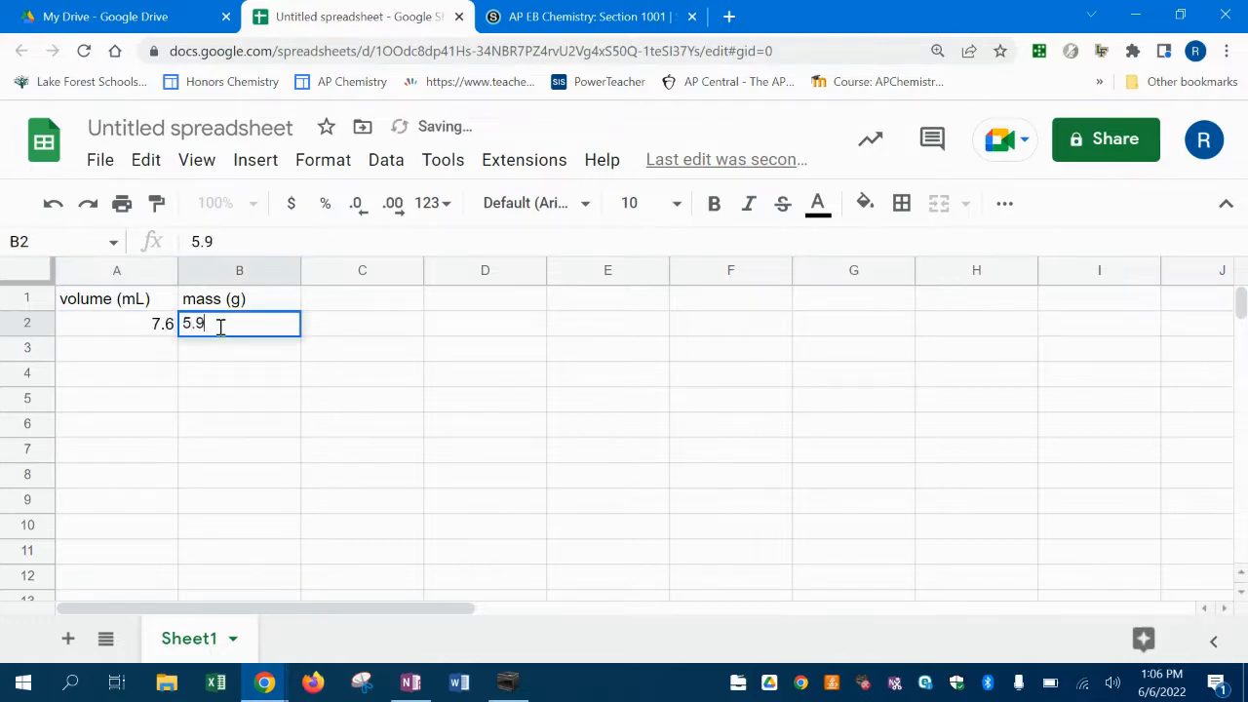
{"action": "left_click", "coordinate": [156, 353]}
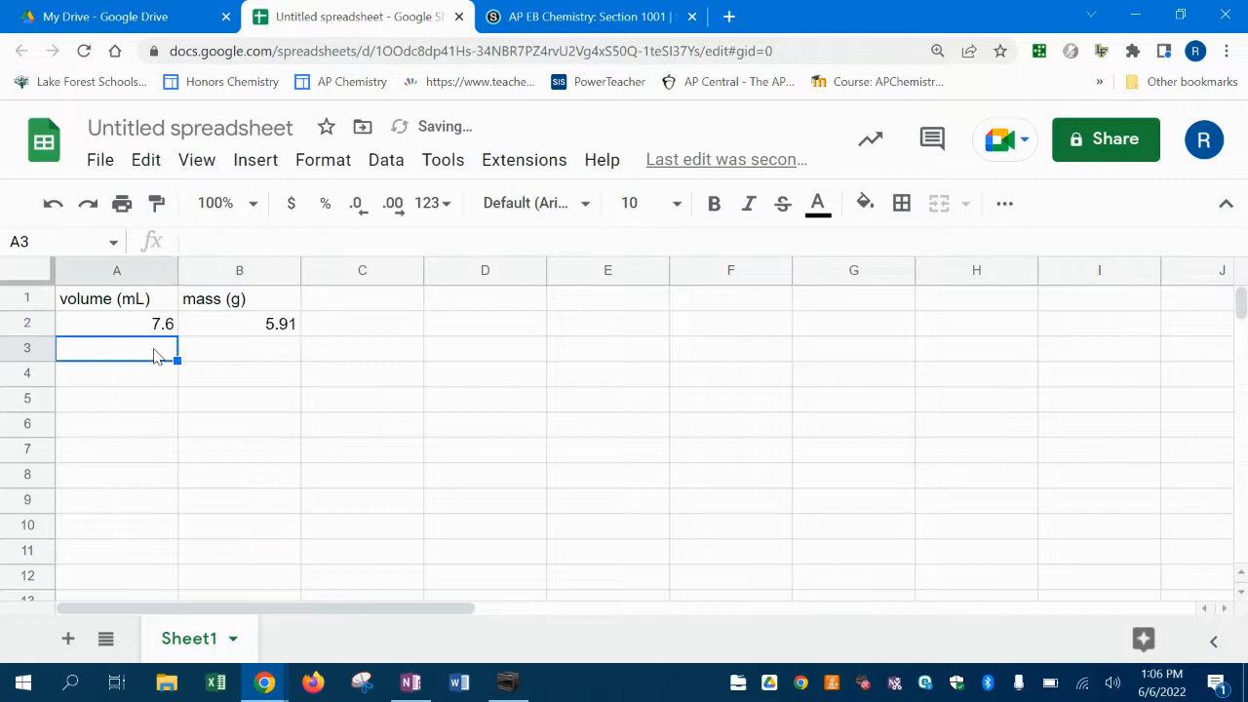
{"action": "type", "text": "7.1"}
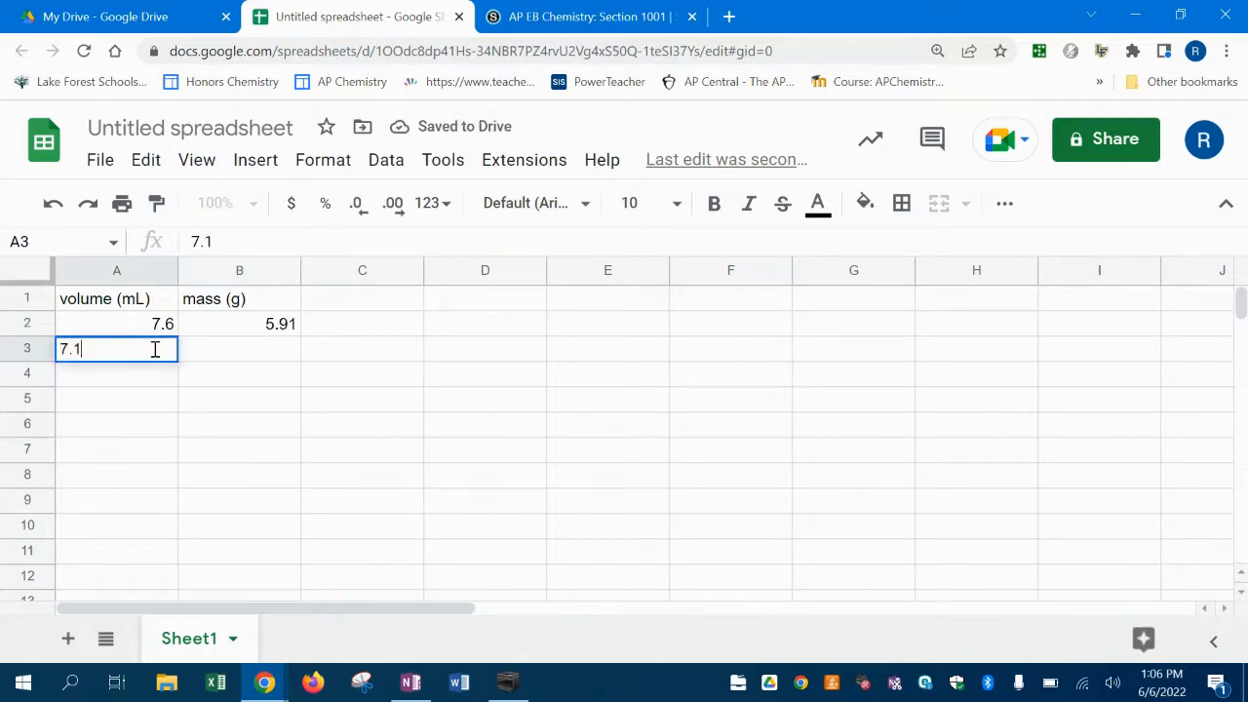
{"action": "left_click", "coordinate": [231, 357]}
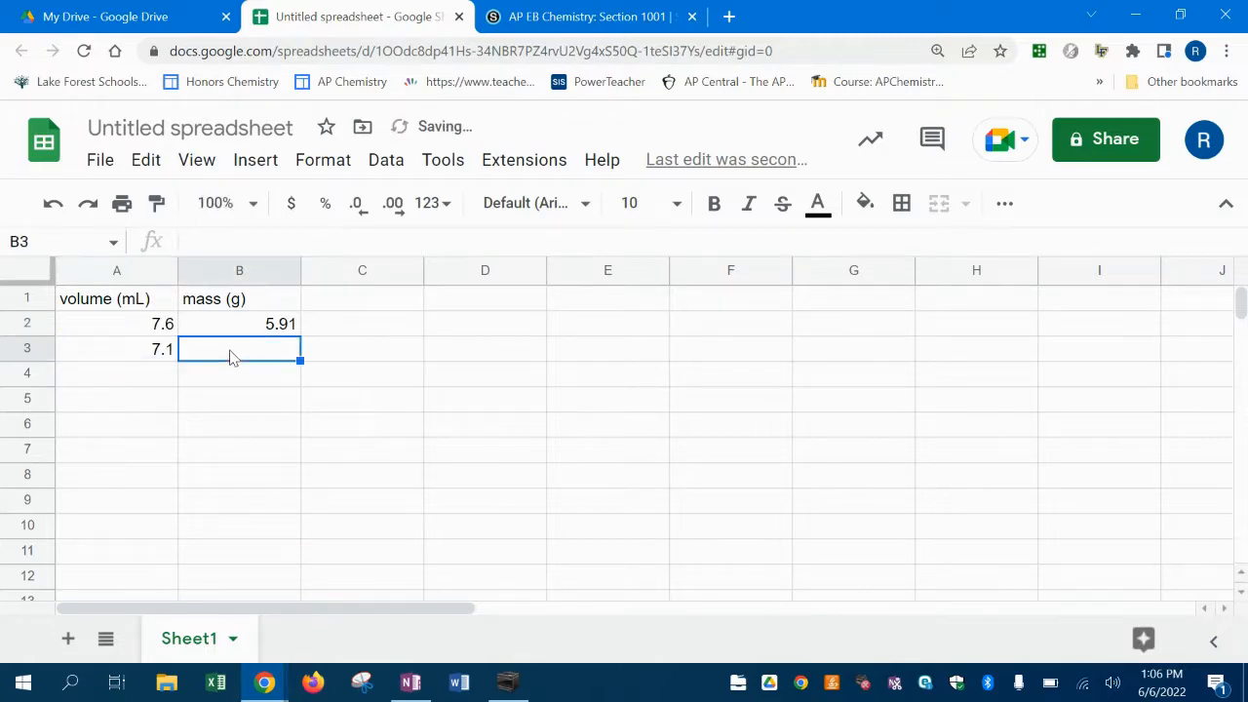
{"action": "type", "text": "5.43"}
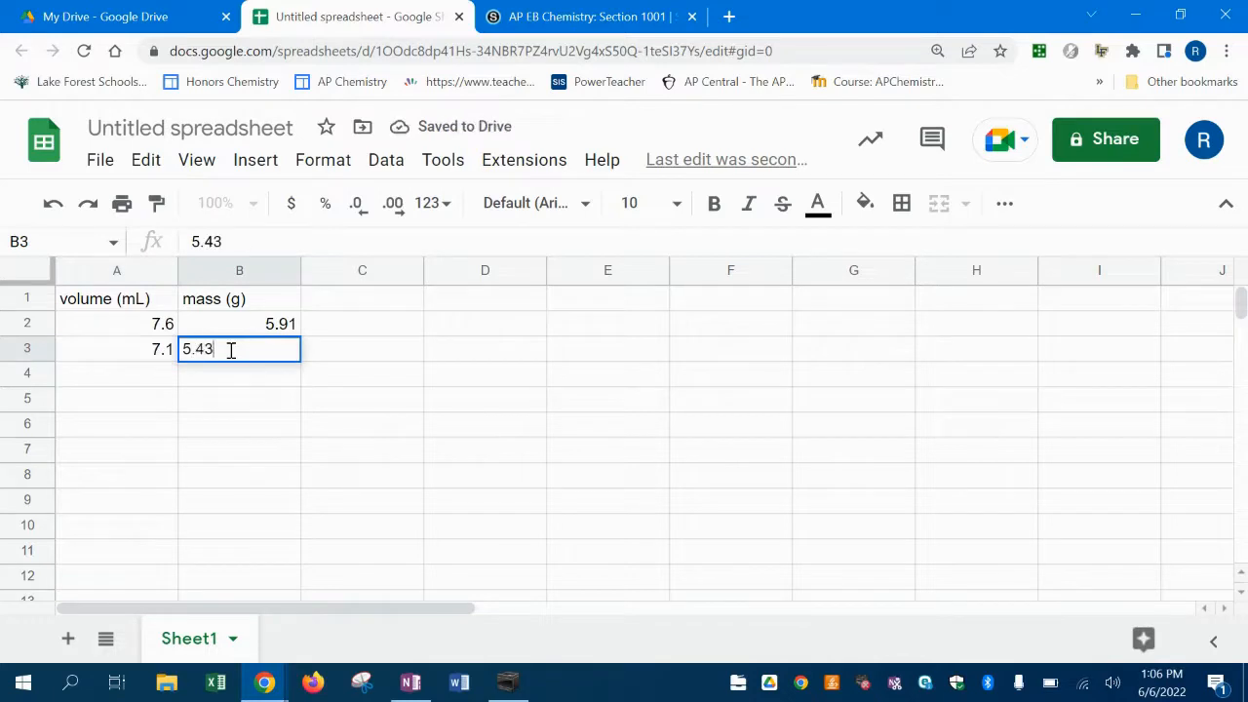
- Enter the volumes 5.1, 2.3, 10 and 2.5 in cells A4 to A7
{"action": "left_click", "coordinate": [152, 384]}
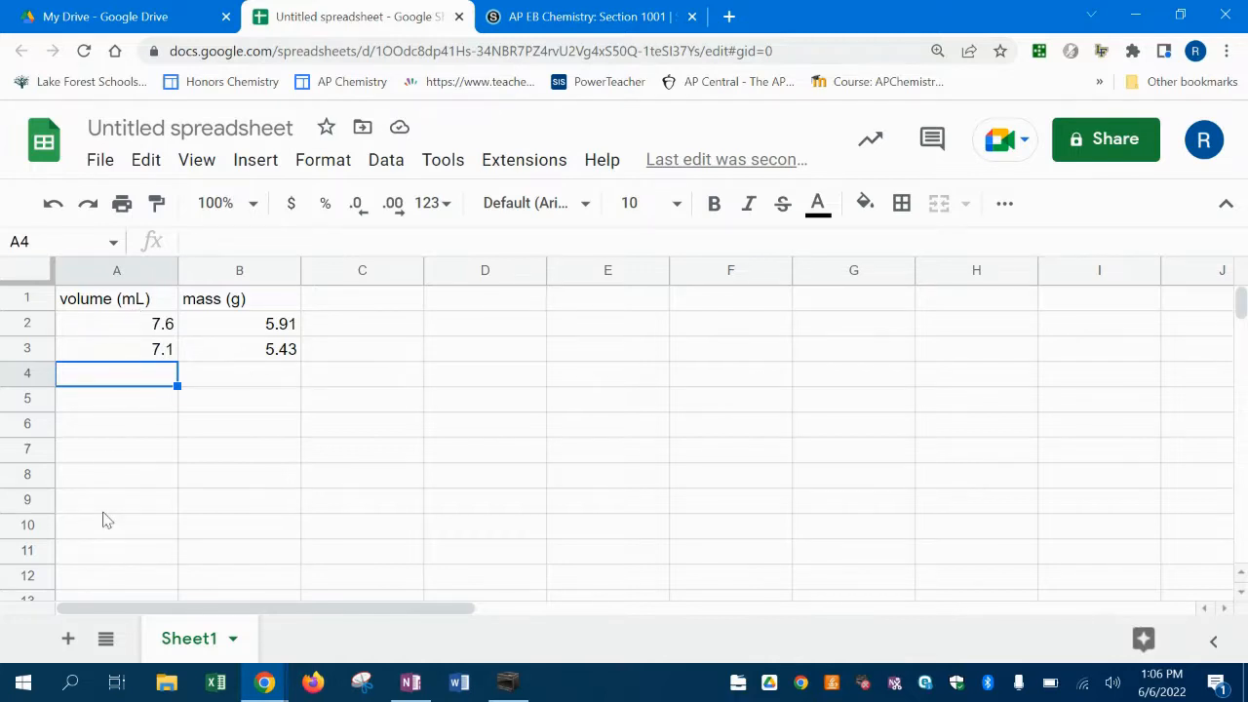
{"action": "type", "text": "5.1"}
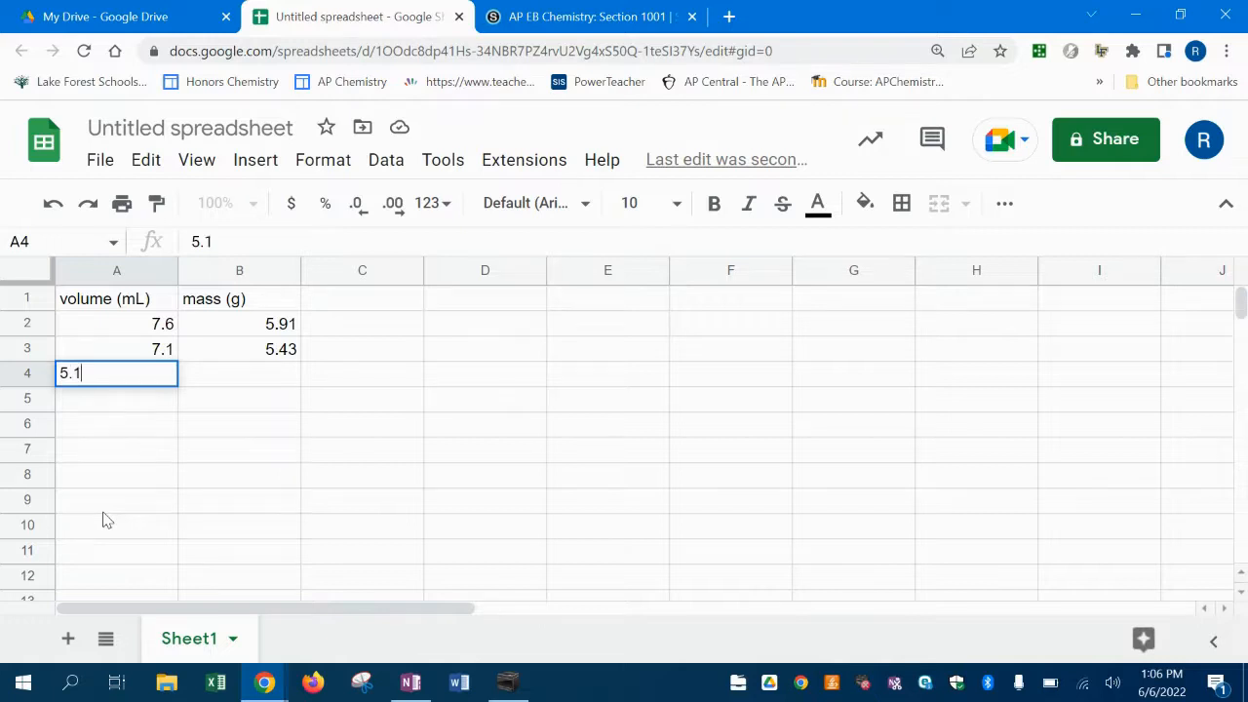
{"action": "key", "text": "Return"}
{"action": "type", "text": "2.3"}
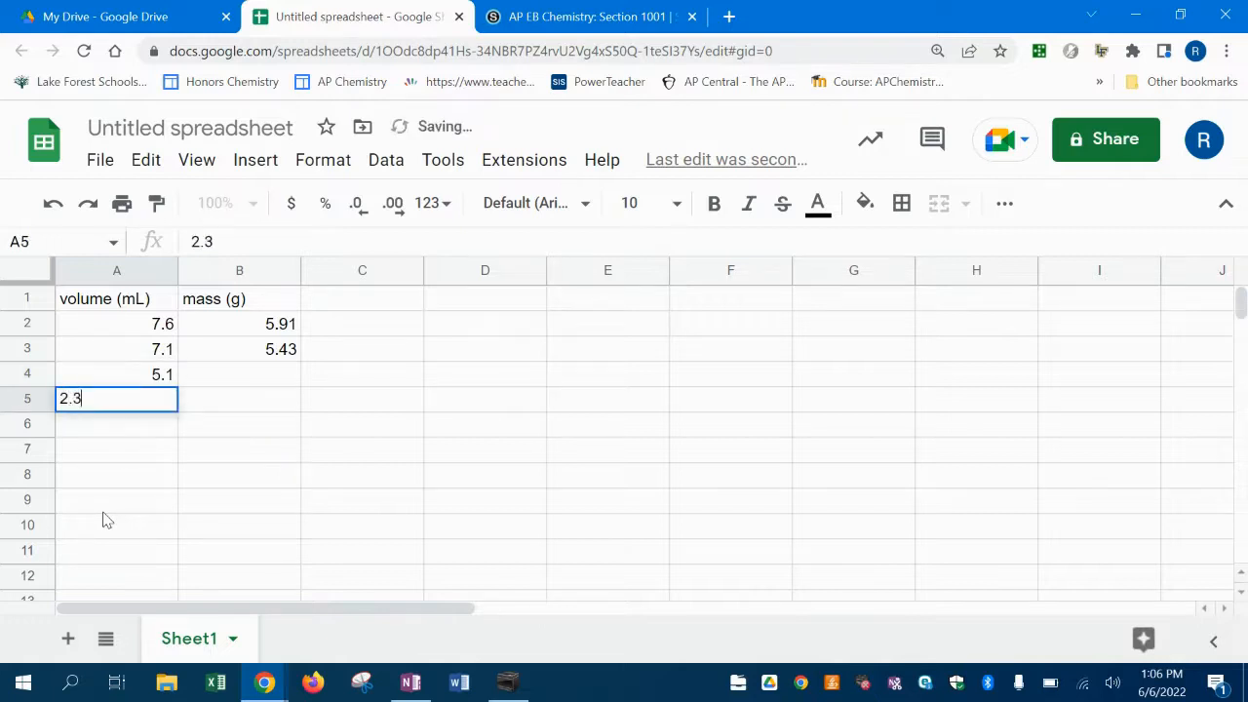
{"action": "key", "text": "Return"}
{"action": "type", "text": "10"}
{"action": "key", "text": "Return"}
{"action": "type", "text": "2.5"}
{"action": "key", "text": "Return"}
- Enter the volumes 5.2, 6.9, 8.8 and 5.4 in cells A8 to A11
{"action": "type", "text": "5"}
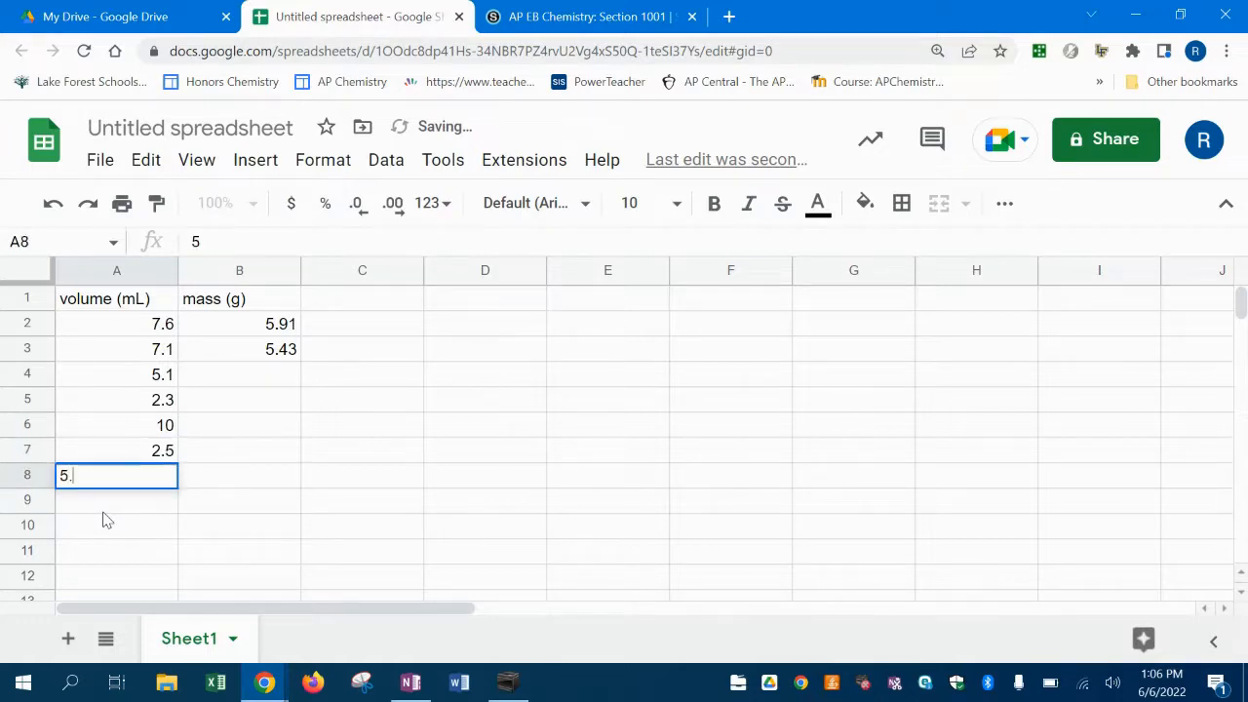
{"action": "type", "text": ".2"}
{"action": "key", "text": "Return"}
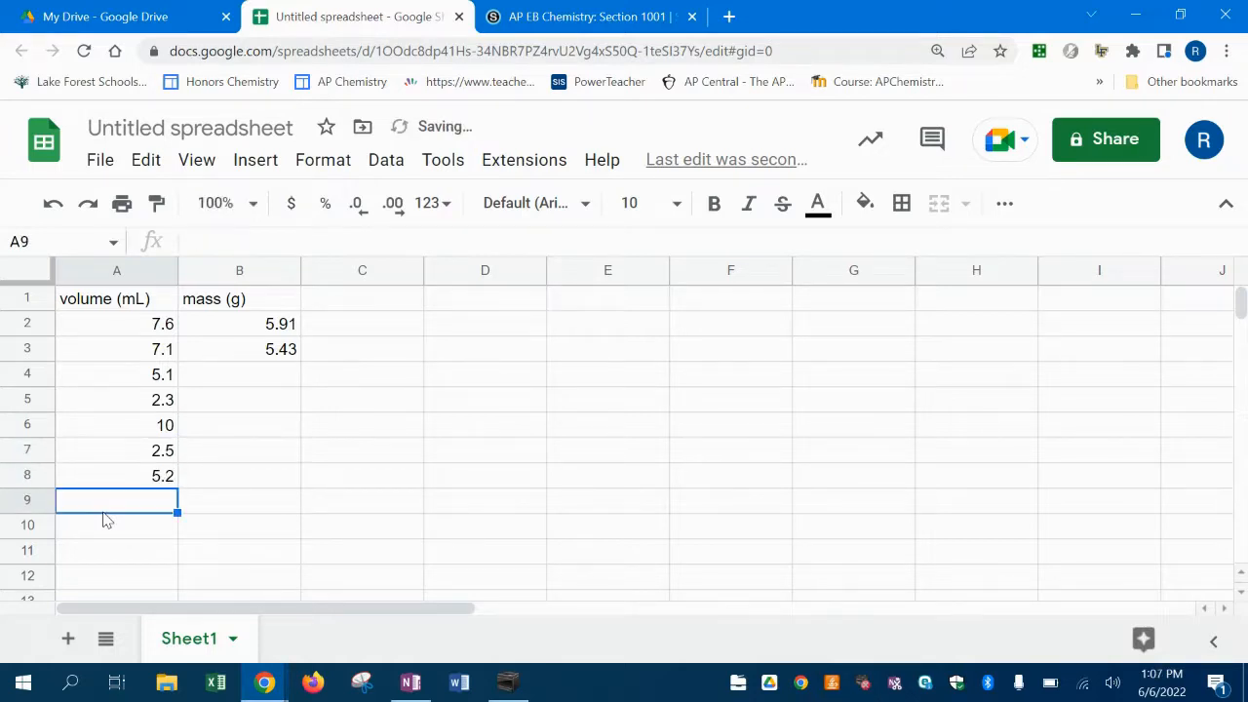
{"action": "type", "text": "6.9"}
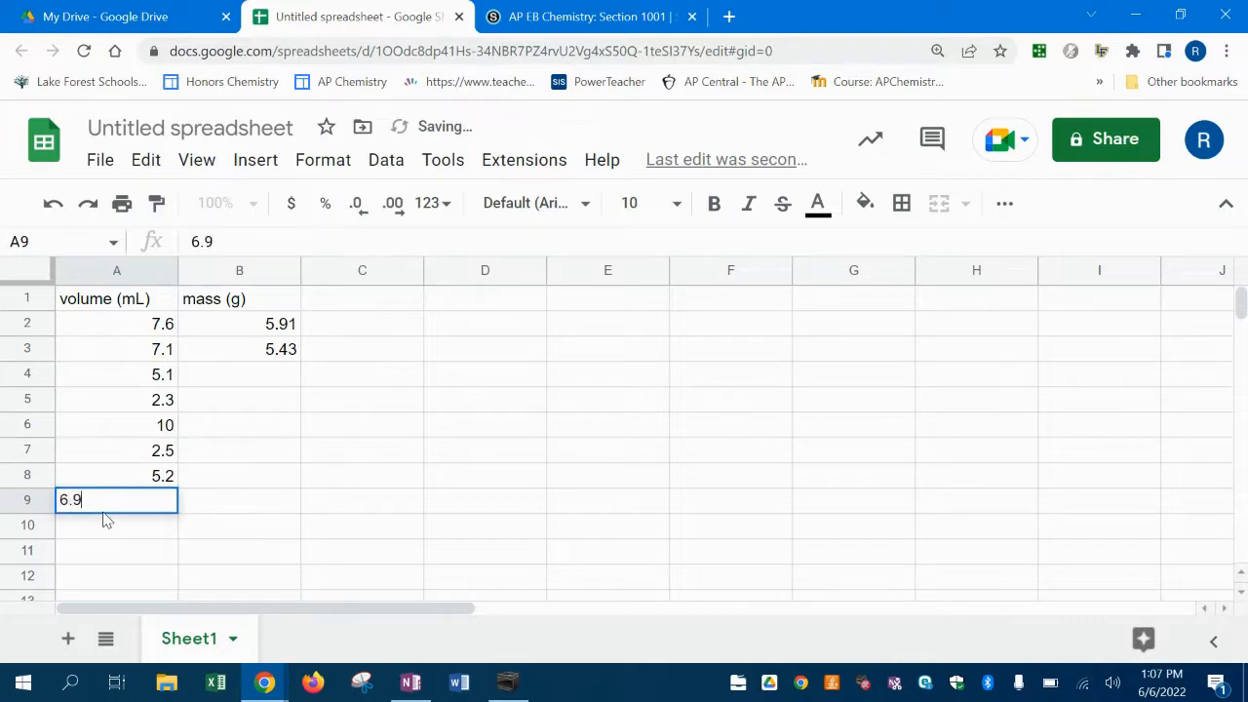
{"action": "key", "text": "Return"}
{"action": "type", "text": "8.8"}
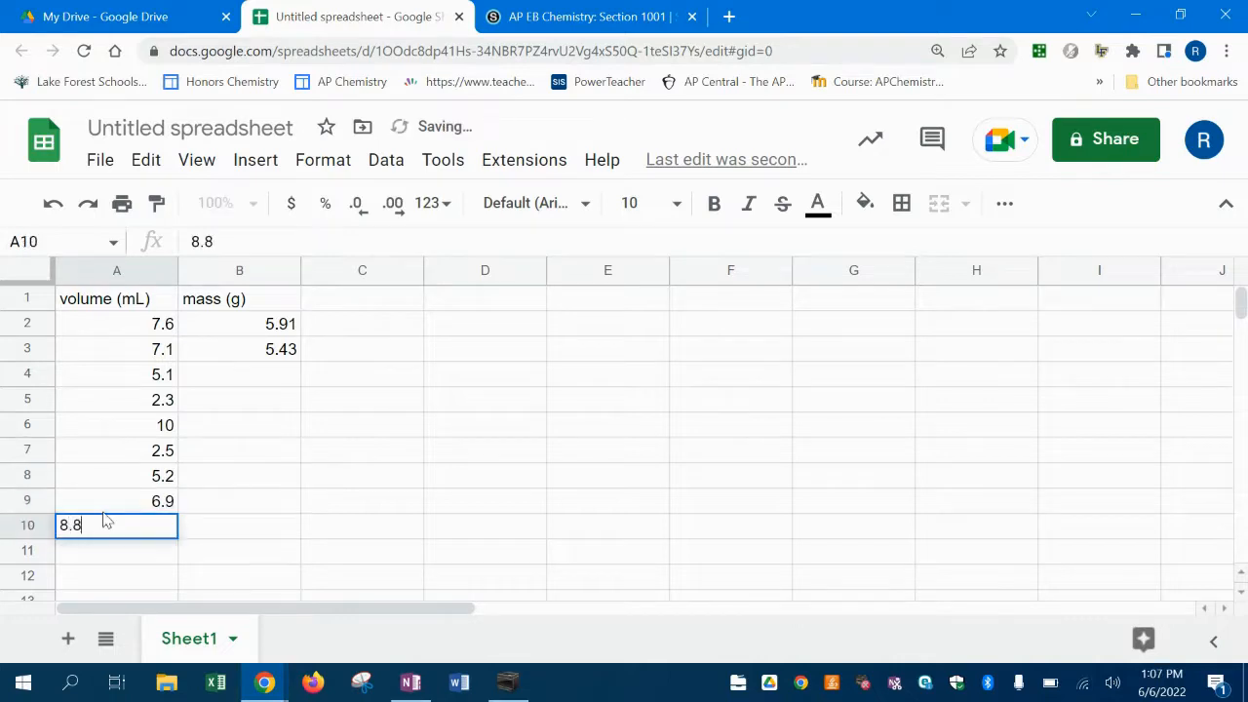
{"action": "key", "text": "Return"}
{"action": "type", "text": "5.4"}
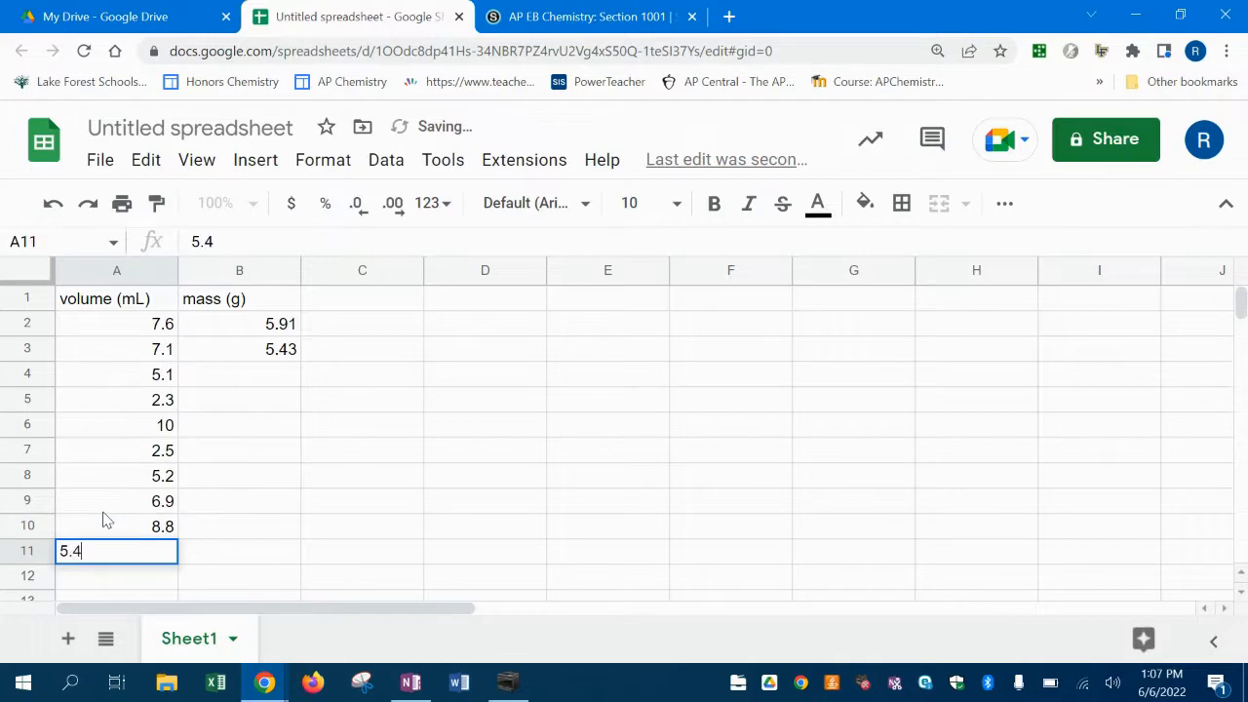
{"action": "left_click", "coordinate": [254, 375]}
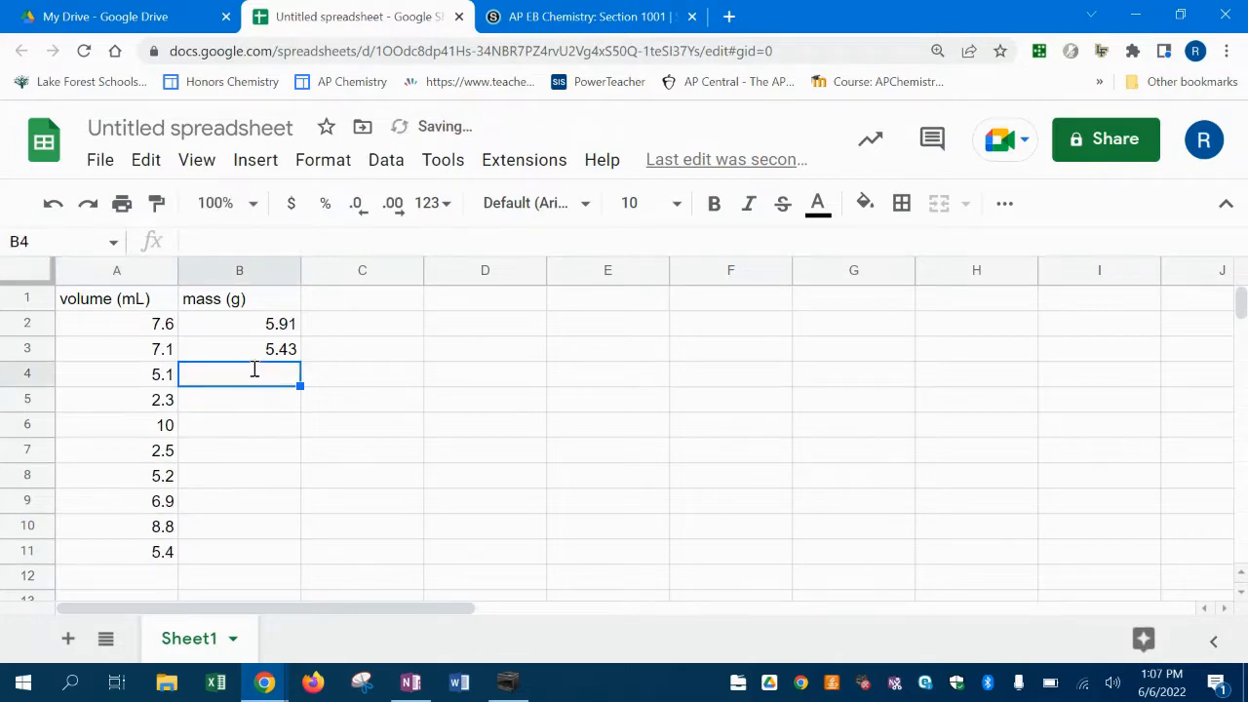
- Enter the masses 3.82, 1.87, 7.74 and 1.91 in cells B4 to B7
{"action": "type", "text": "3.82"}
{"action": "key", "text": "Return"}
{"action": "type", "text": "1.87"}
{"action": "key", "text": "Return"}
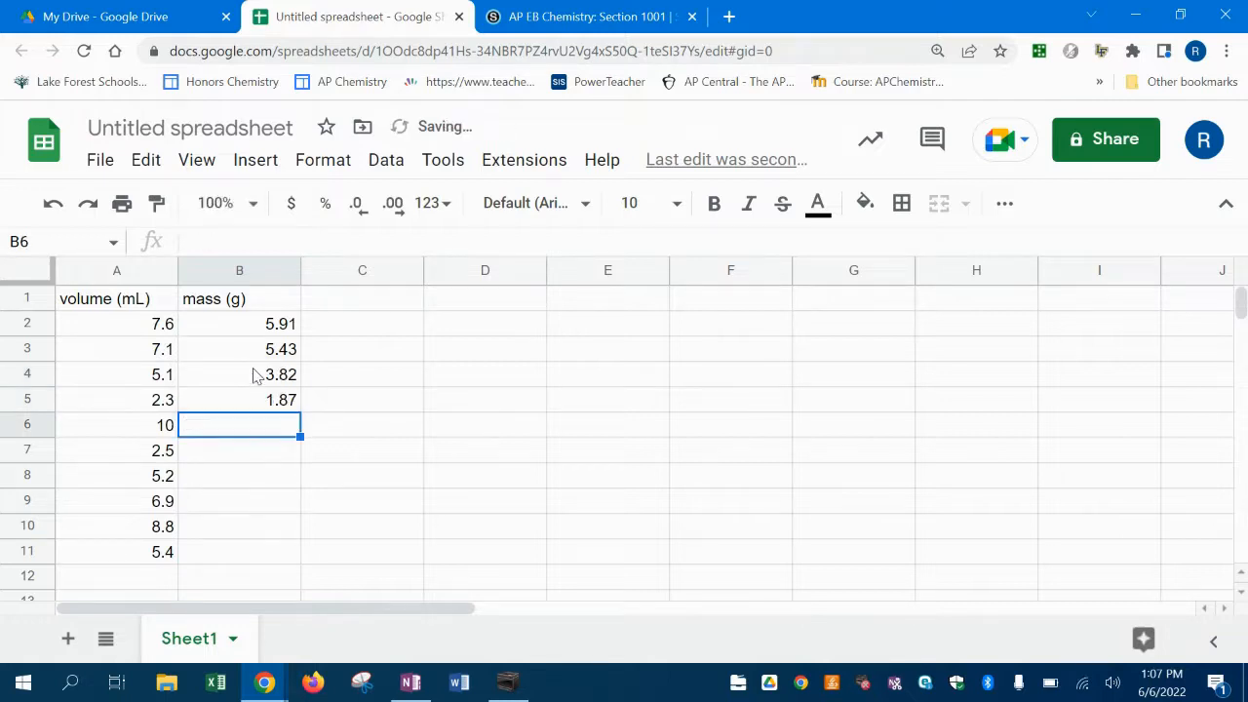
{"action": "type", "text": "7.74"}
{"action": "key", "text": "Return"}
{"action": "type", "text": "1.91"}
{"action": "key", "text": "Return"}
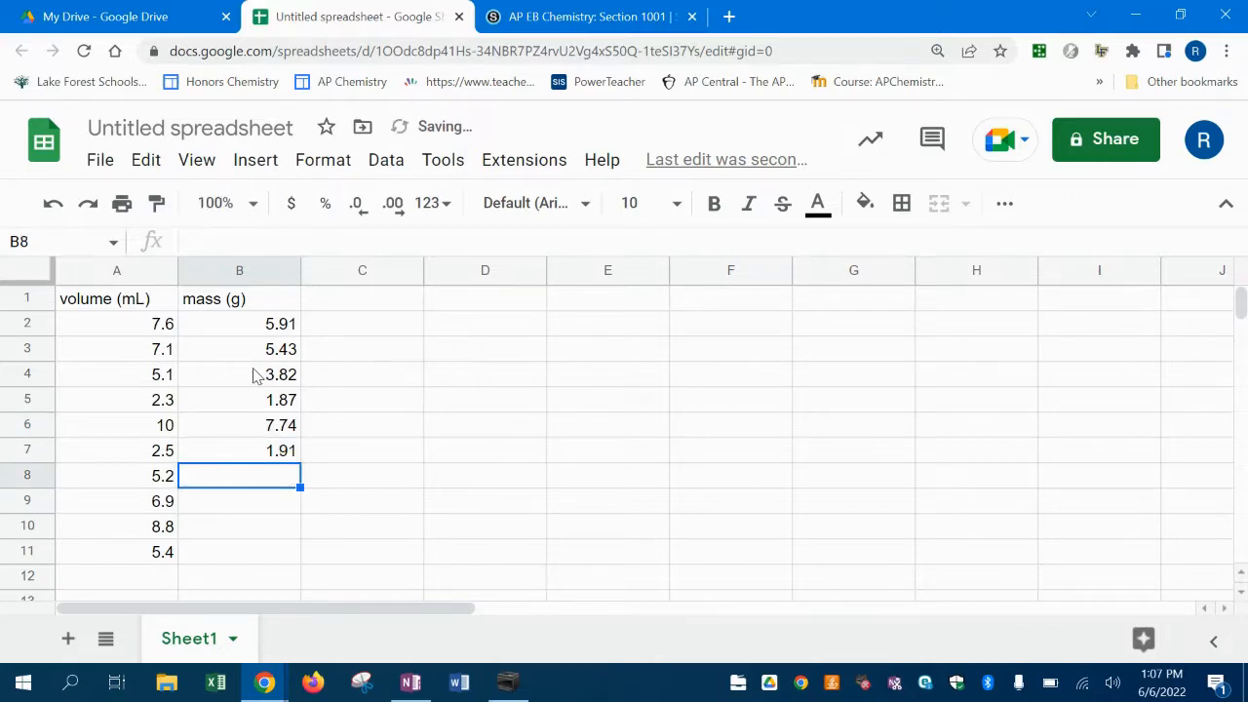
- Enter the masses 3.87, 5.31, 7.04 and 4.22 in cells B8 to B11
{"action": "type", "text": "3.87"}
{"action": "key", "text": "Return"}
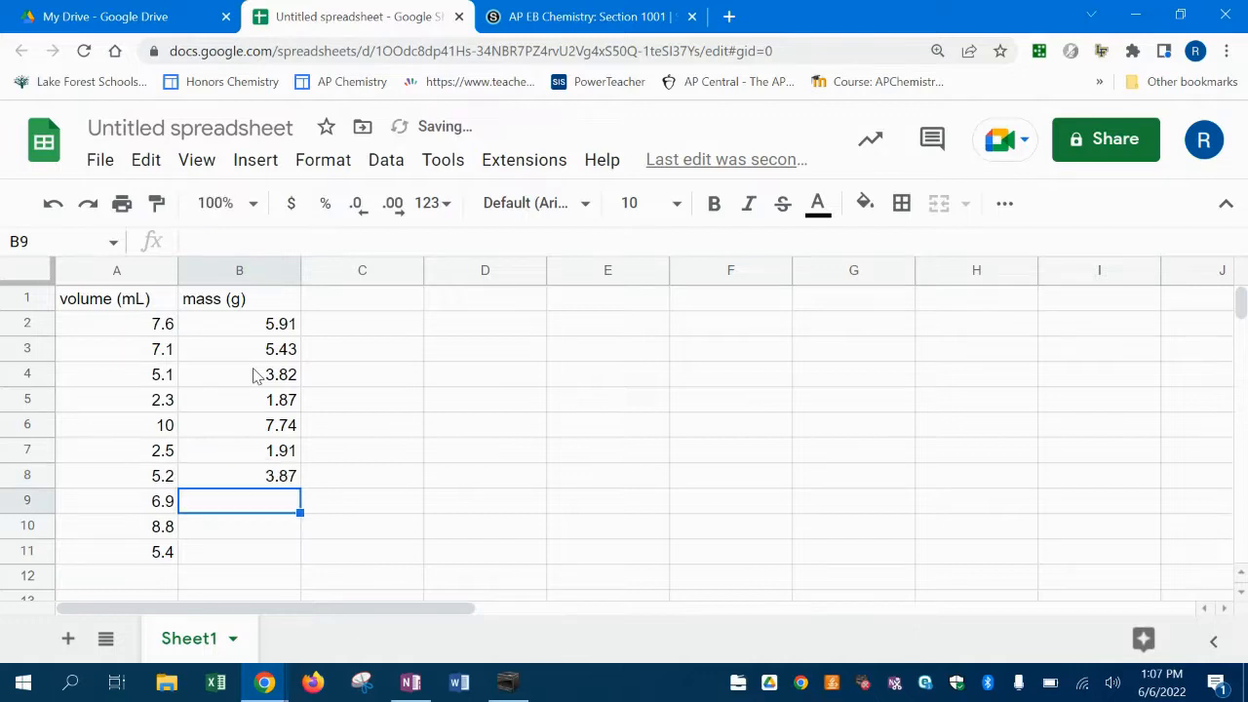
{"action": "type", "text": "5.31"}
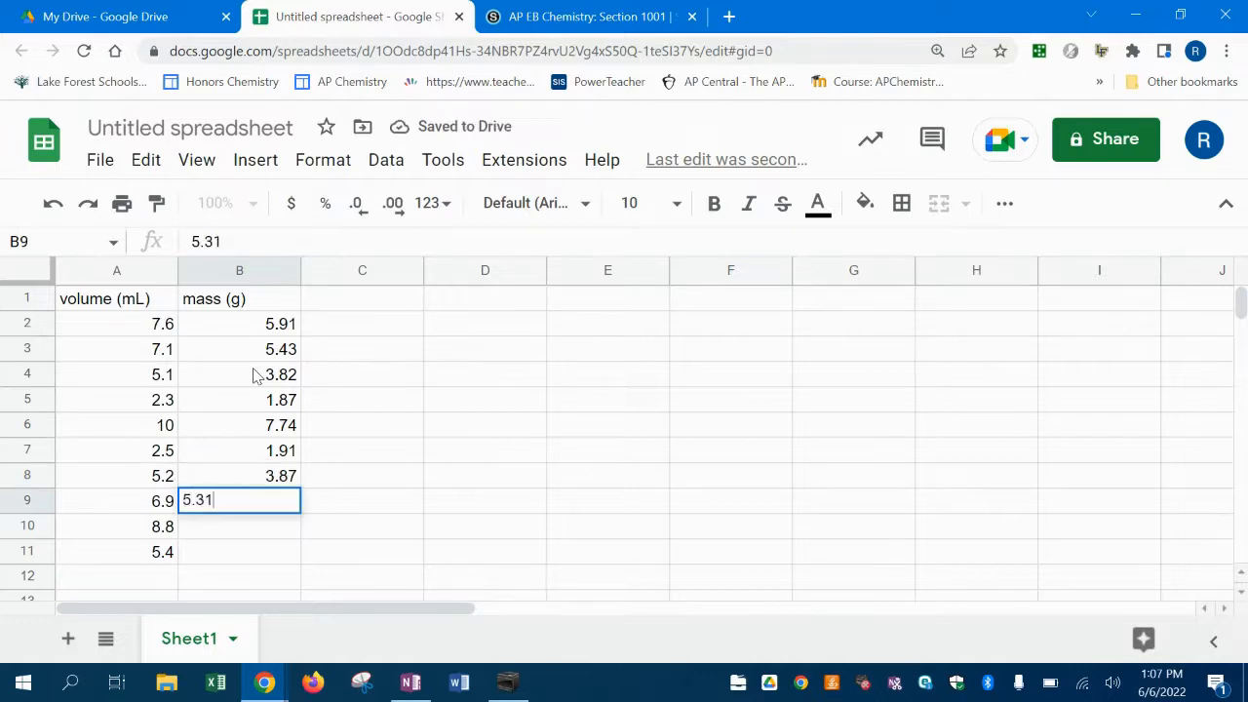
{"action": "key", "text": "Return"}
{"action": "type", "text": "7.04"}
{"action": "key", "text": "Return"}
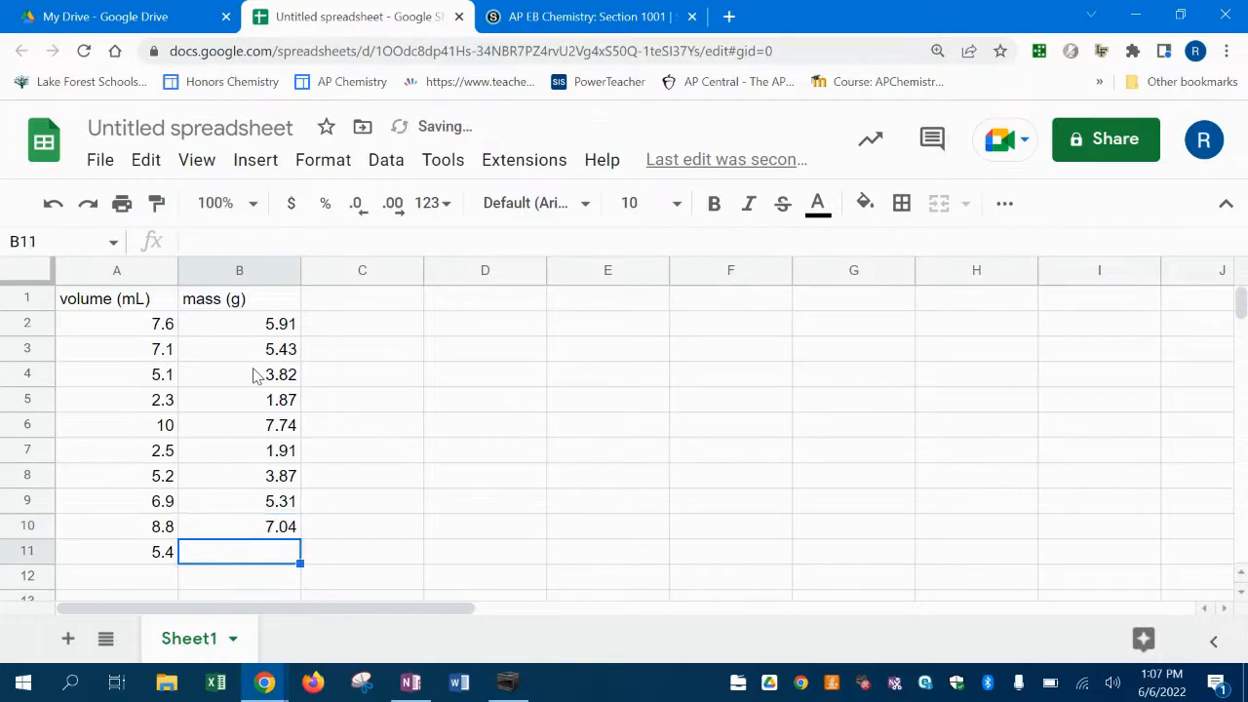
{"action": "type", "text": "4.22"}
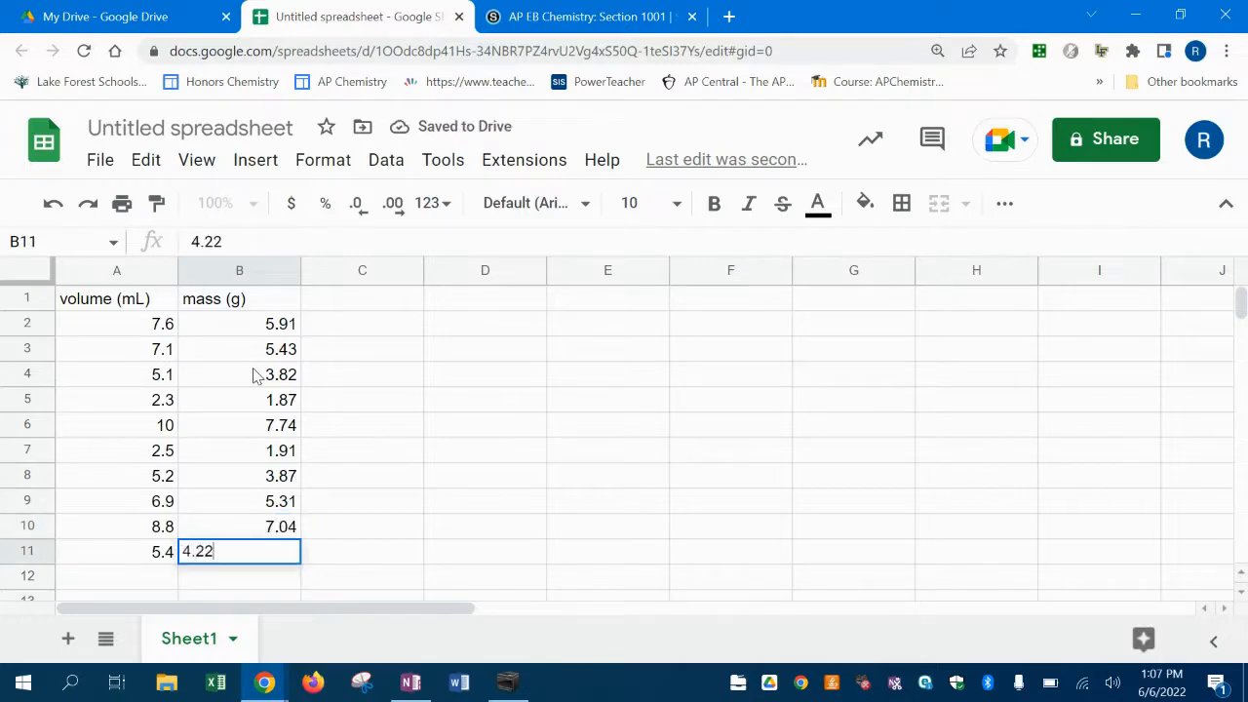
{"action": "key", "text": "Return"}
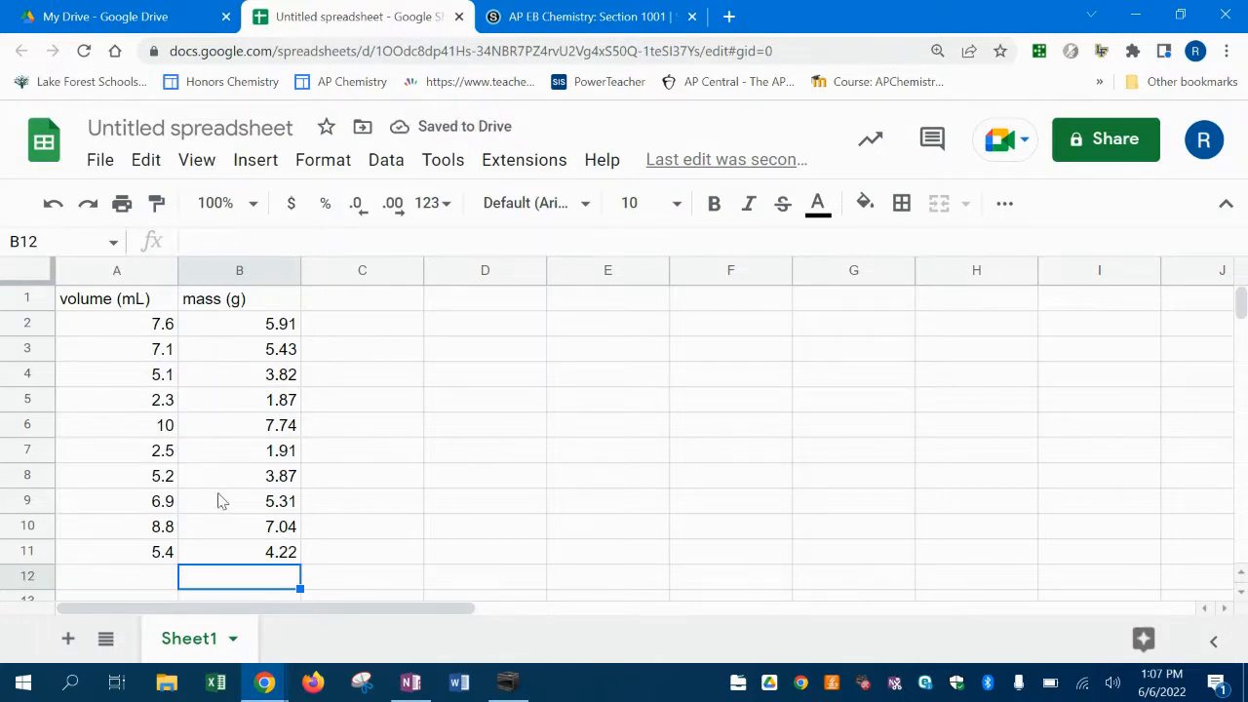
- Insert a chart from the volume and mass data in A1:B11, including the headers
{"action": "left_click", "coordinate": [70, 305]}
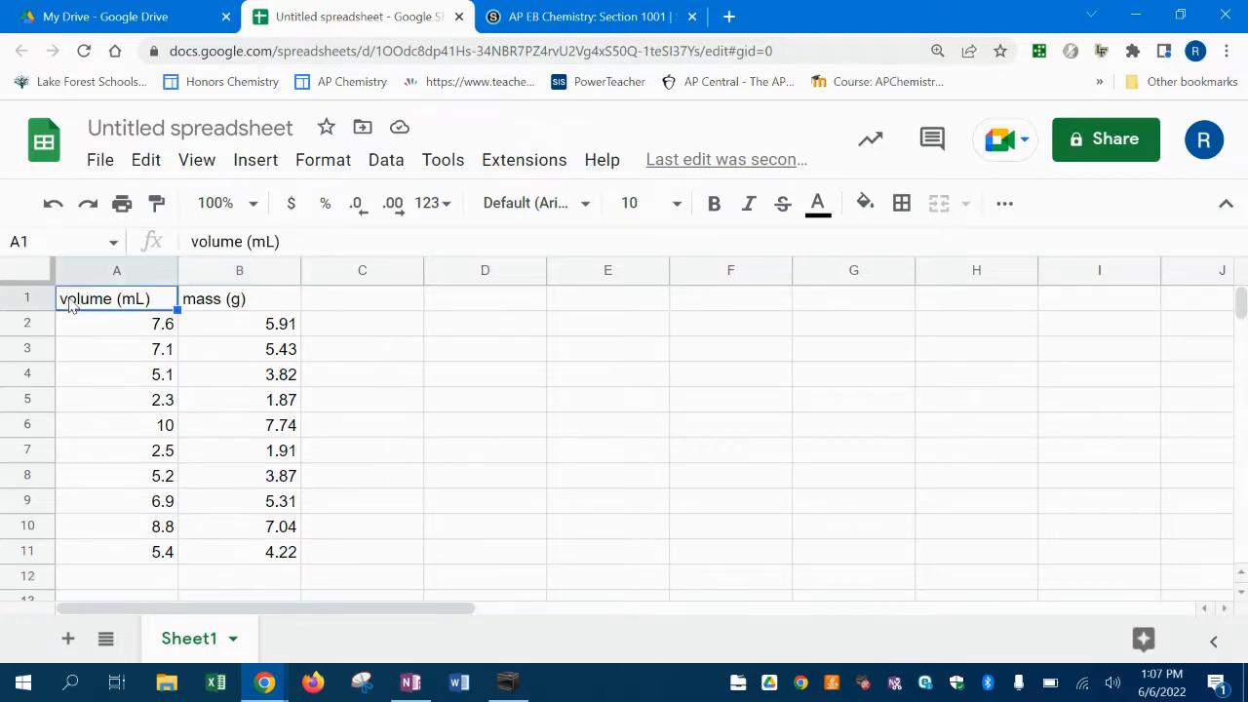
{"action": "left_click_drag", "start_coordinate": [70, 305], "coordinate": [227, 551]}
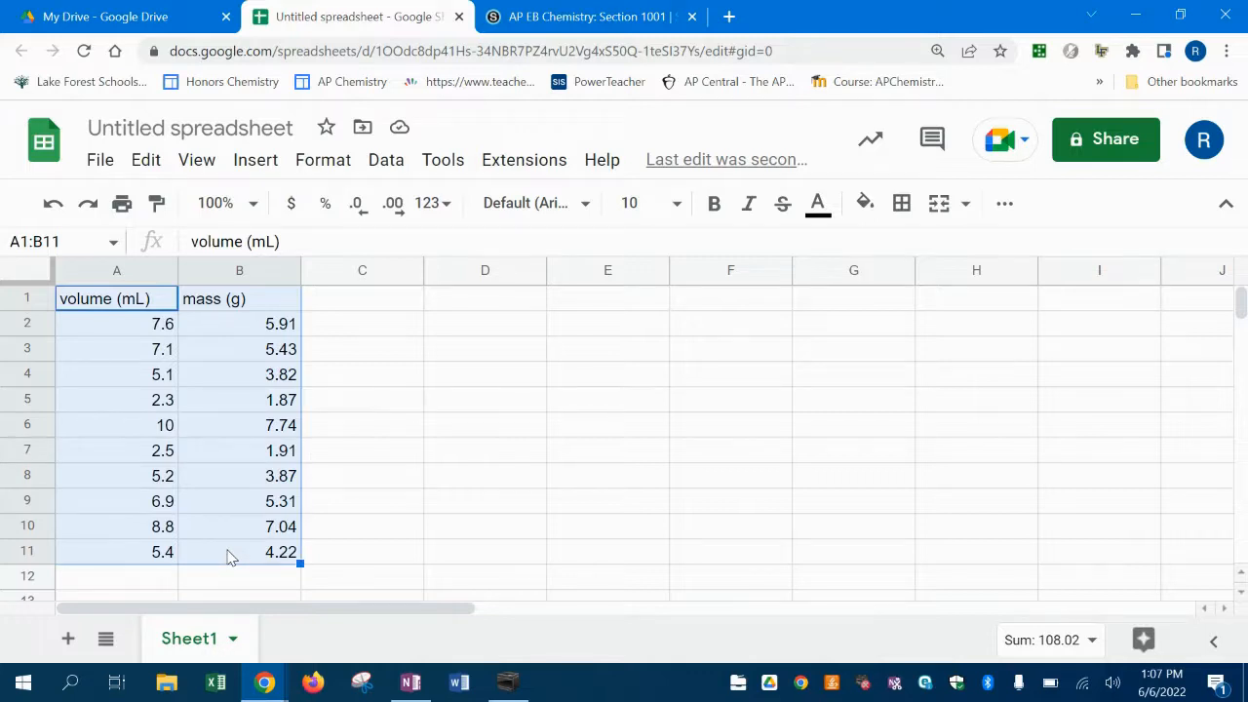
{"action": "left_click", "coordinate": [255, 161]}
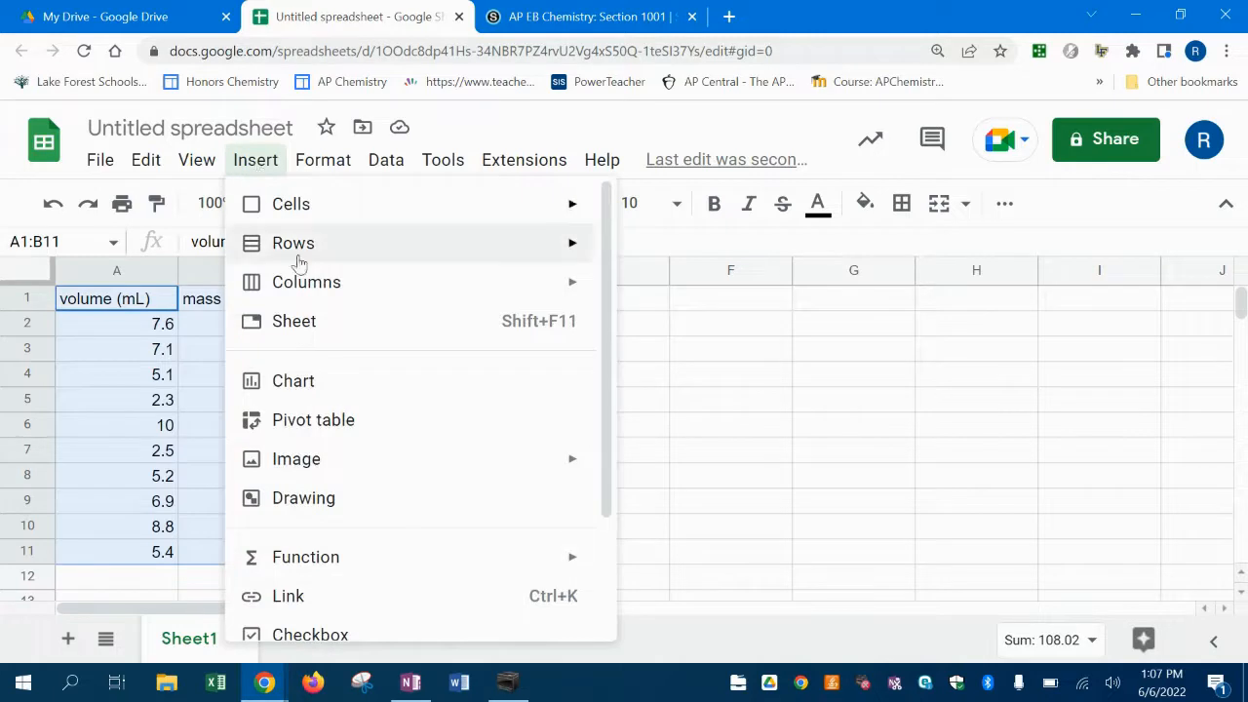
{"action": "left_click", "coordinate": [328, 390]}
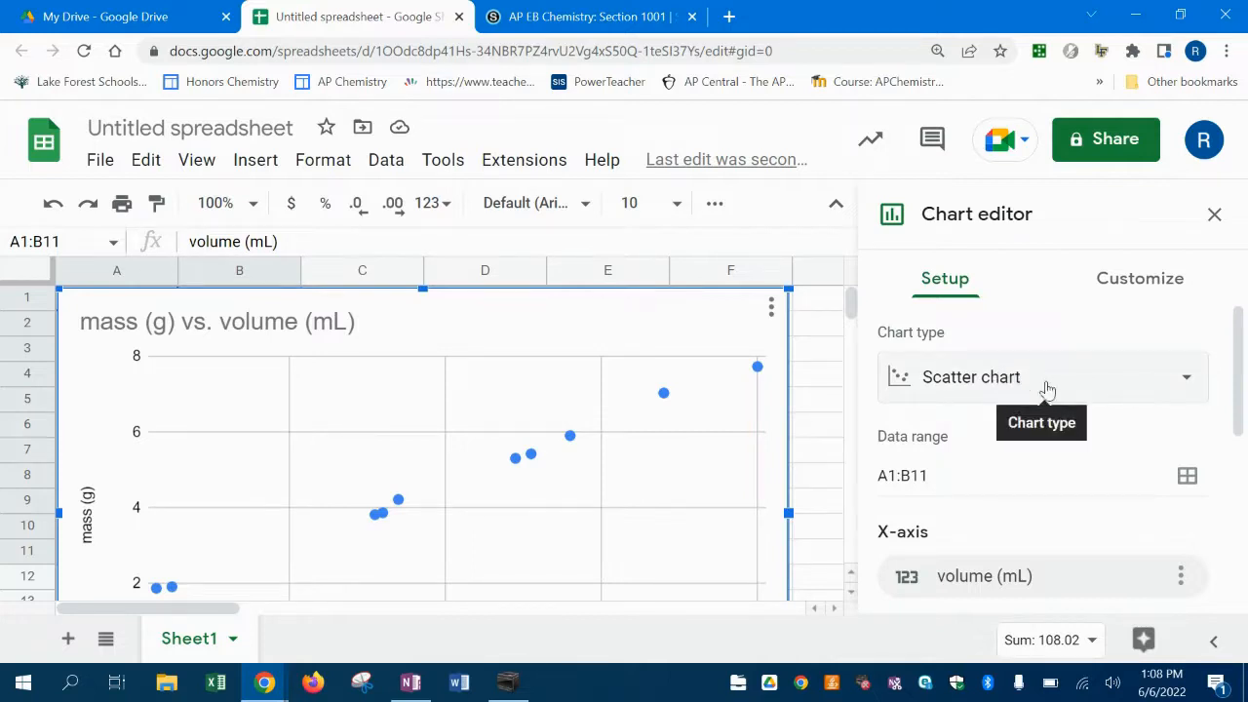
- Try the line chart type and the column chart type for the mass versus volume graph
{"action": "left_click", "coordinate": [1182, 381]}
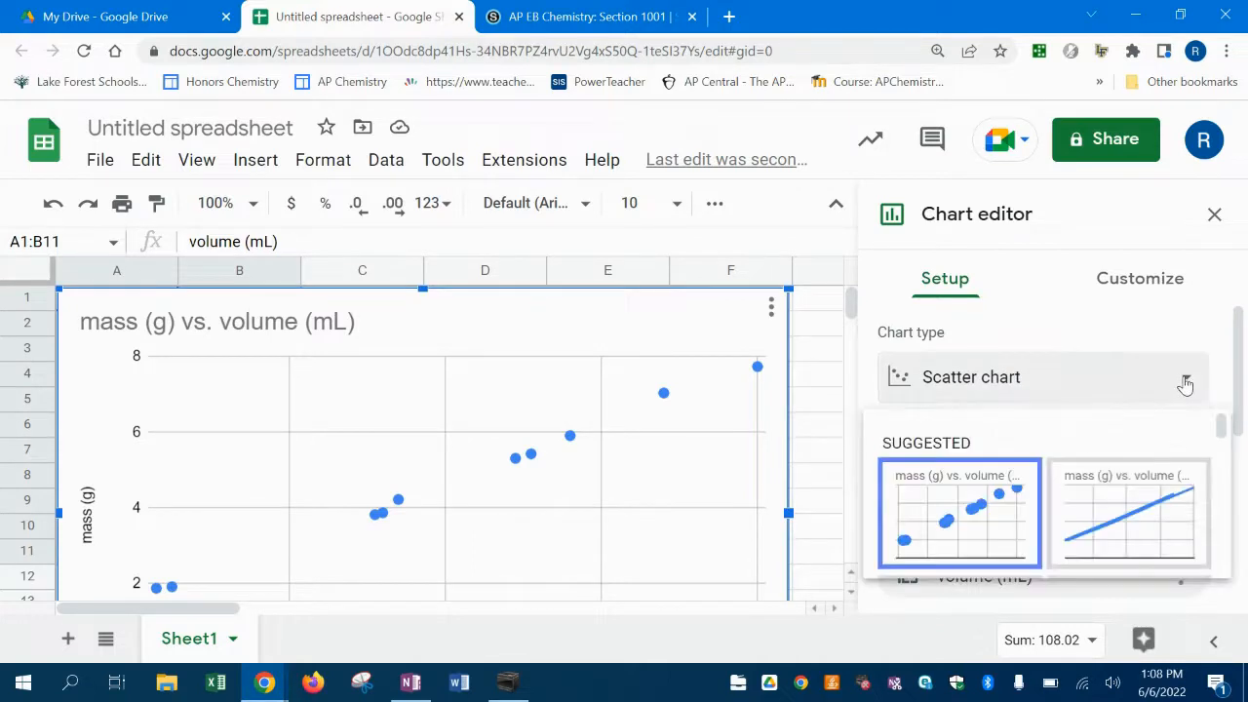
{"action": "left_click", "coordinate": [1121, 531]}
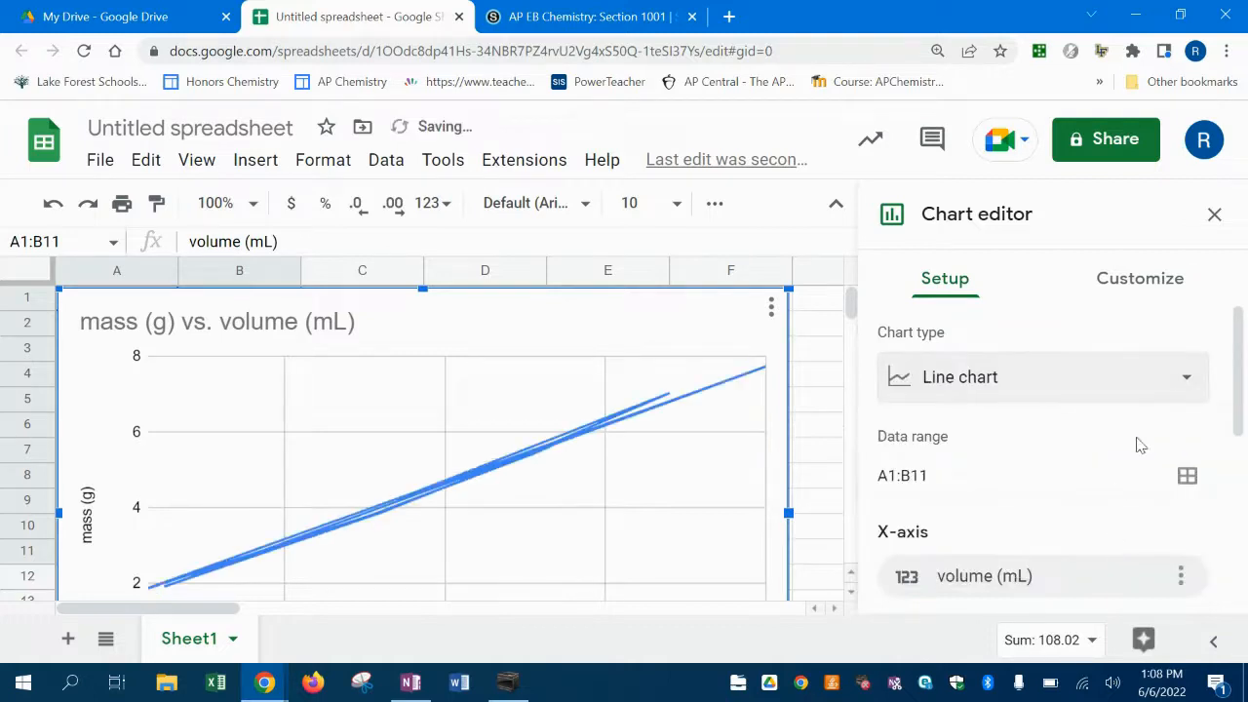
{"action": "left_click", "coordinate": [1168, 390]}
{"action": "scroll", "coordinate": [1107, 478], "scroll_direction": "down", "scroll_amount": 2}
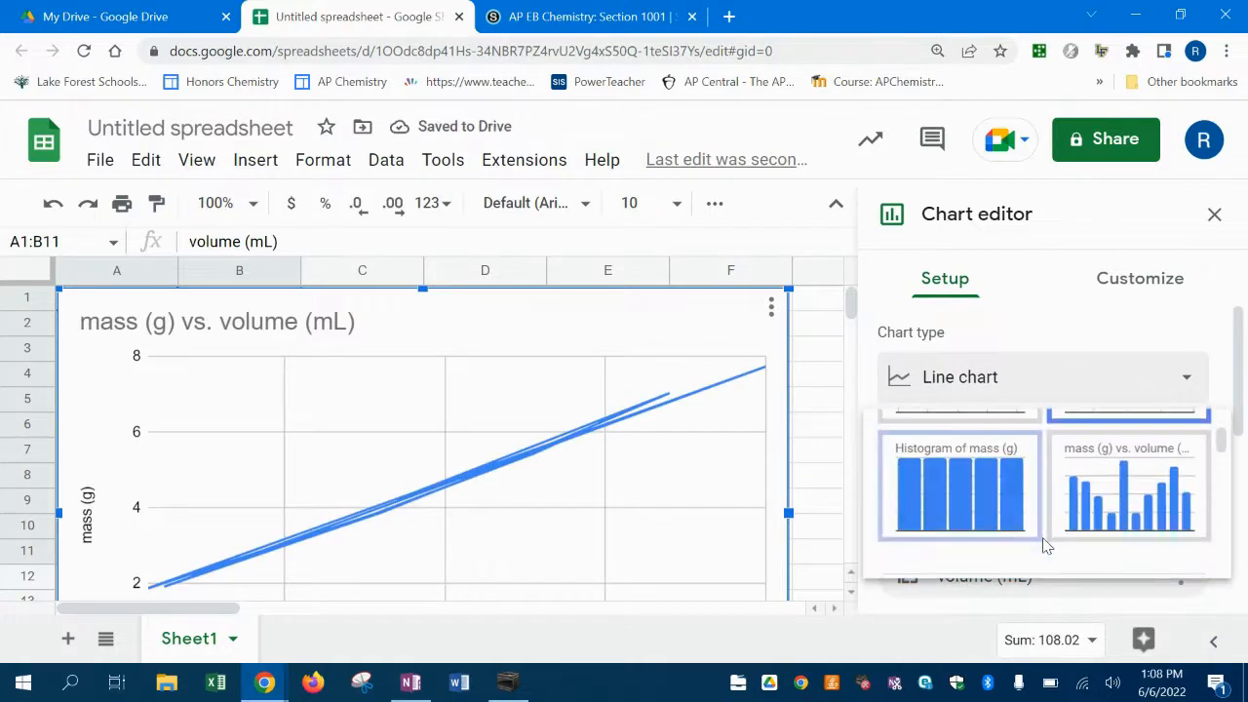
{"action": "left_click", "coordinate": [1099, 494]}
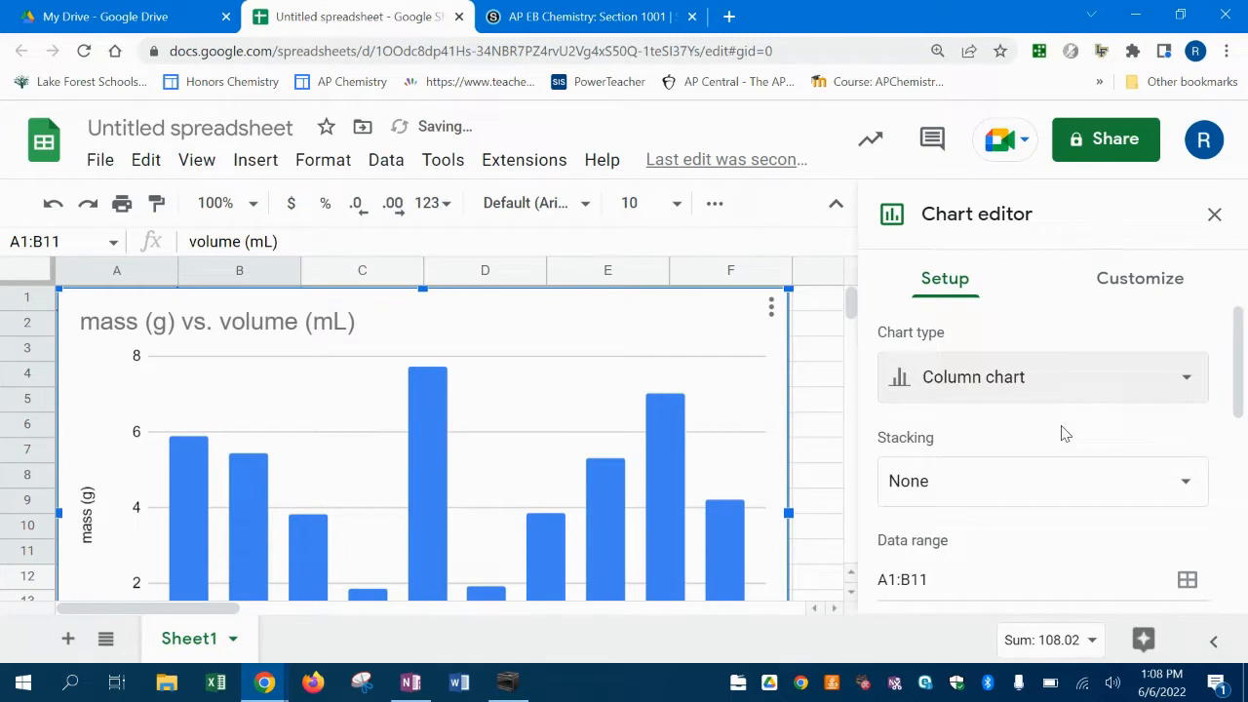
- Set the chart type of the mass versus volume graph to Scatter chart
{"action": "left_click", "coordinate": [1187, 387]}
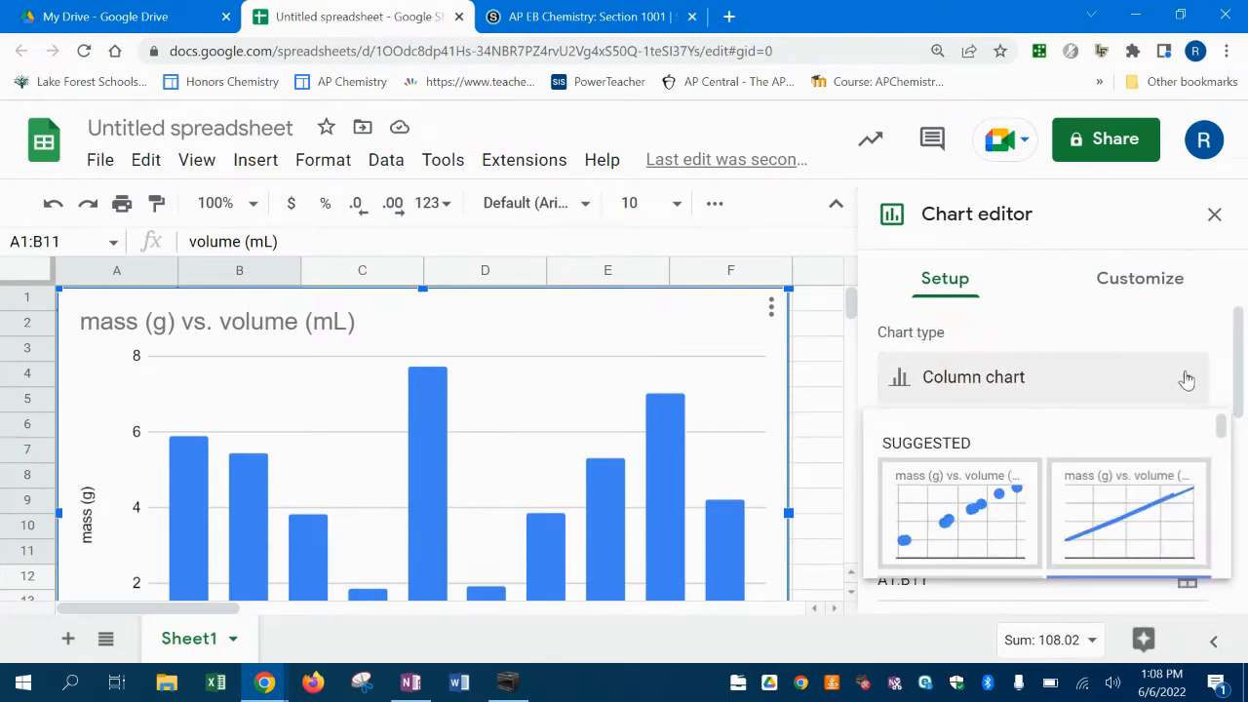
{"action": "left_click", "coordinate": [1186, 385]}
{"action": "left_click", "coordinate": [1187, 387]}
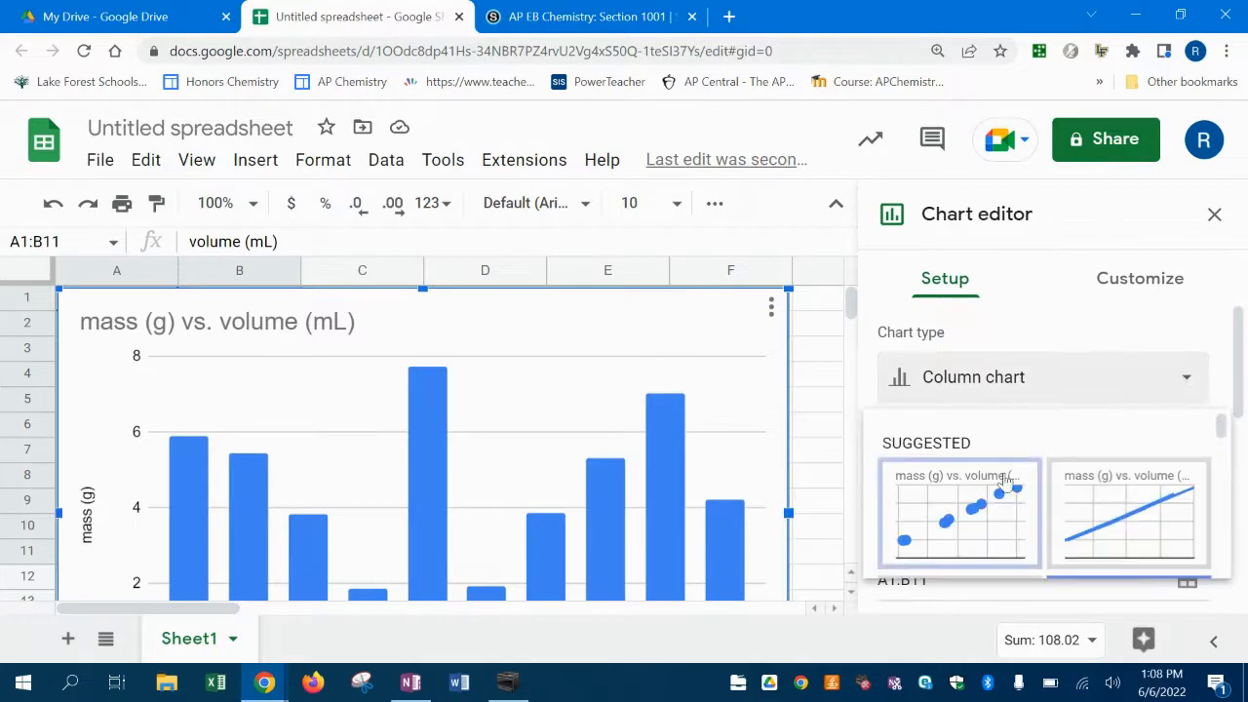
{"action": "left_click", "coordinate": [974, 524]}
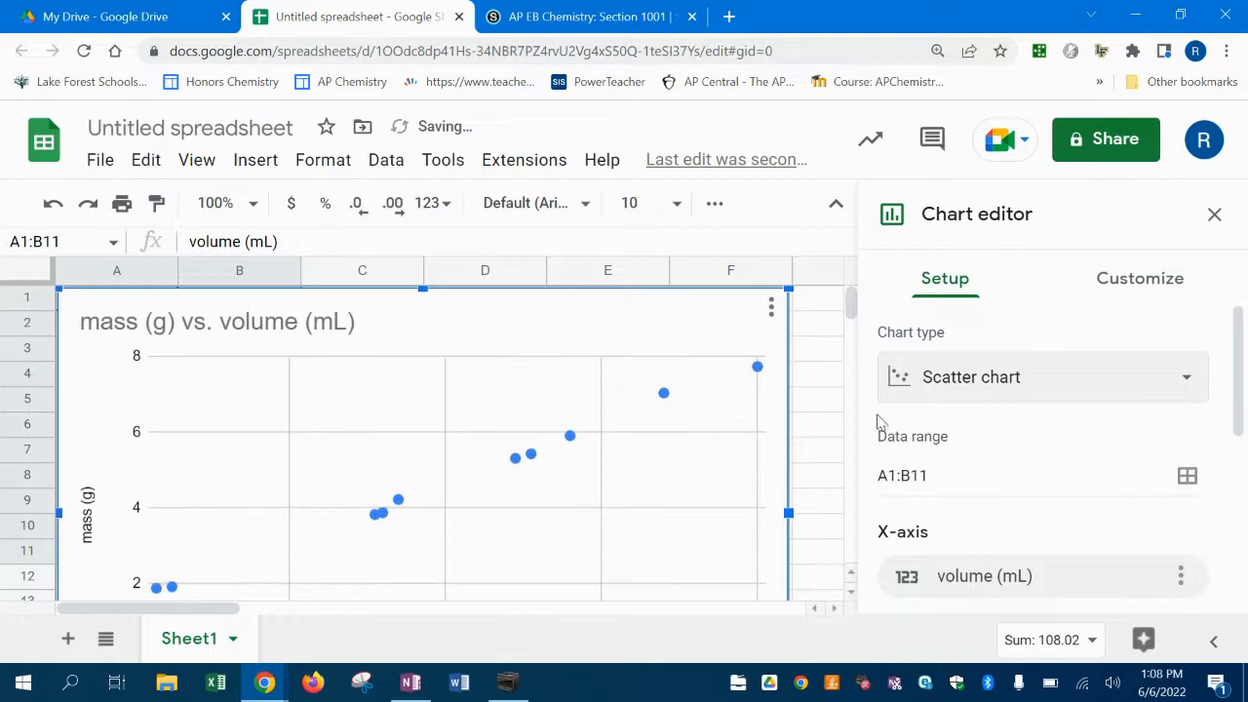
- Try plotting the chart without column A as labels, and turn the option back on, twice
{"action": "scroll", "coordinate": [1004, 524], "scroll_direction": "down", "scroll_amount": 1}
{"action": "scroll", "coordinate": [1004, 524], "scroll_direction": "down", "scroll_amount": 3}
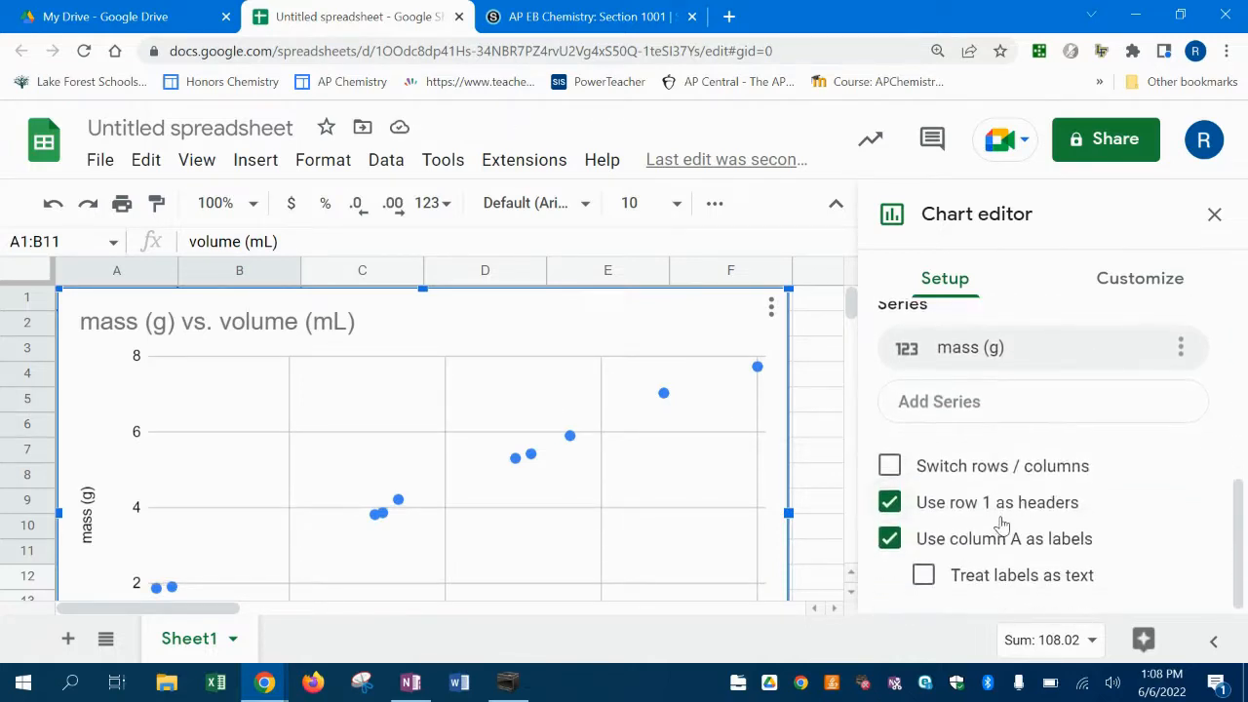
{"action": "left_click", "coordinate": [893, 540]}
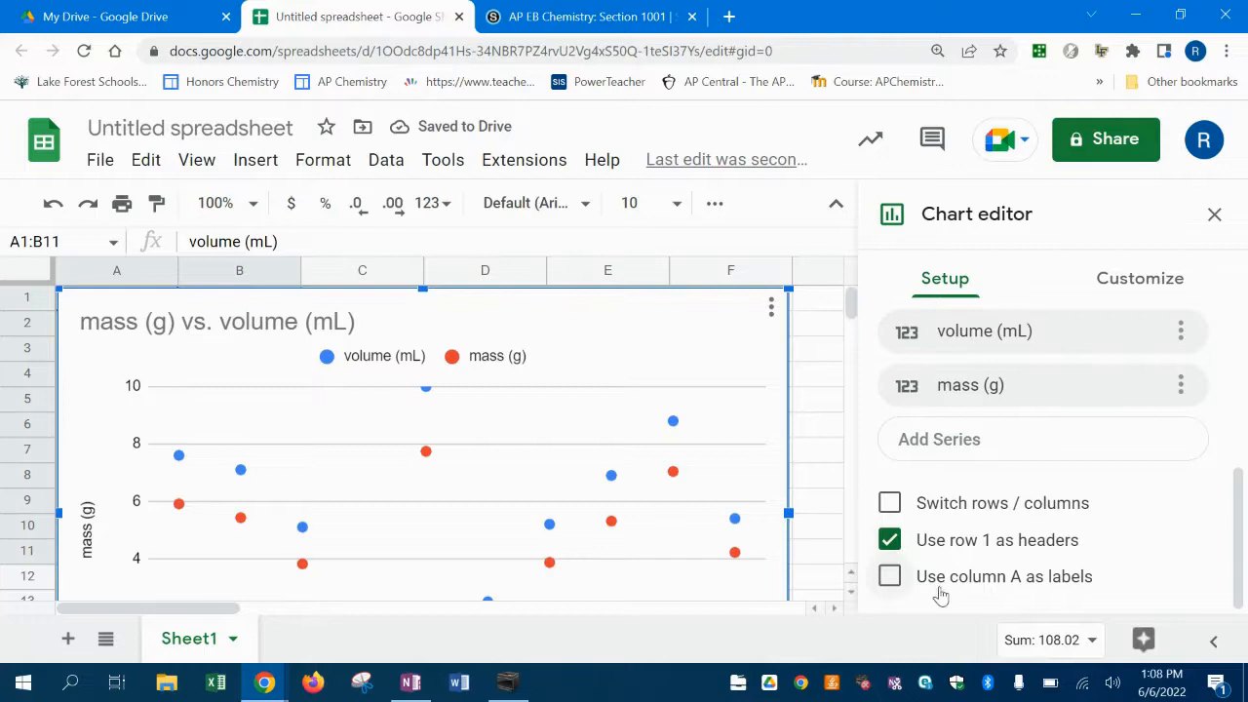
{"action": "left_click", "coordinate": [888, 578]}
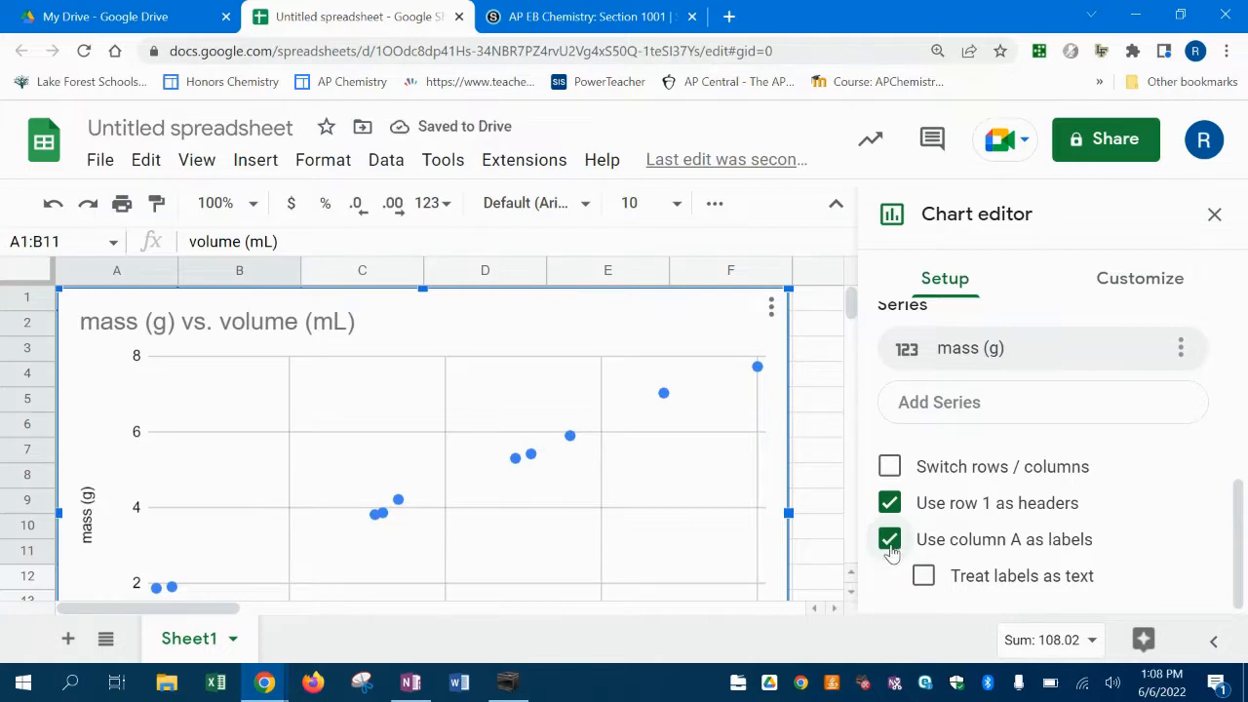
{"action": "left_click", "coordinate": [889, 541]}
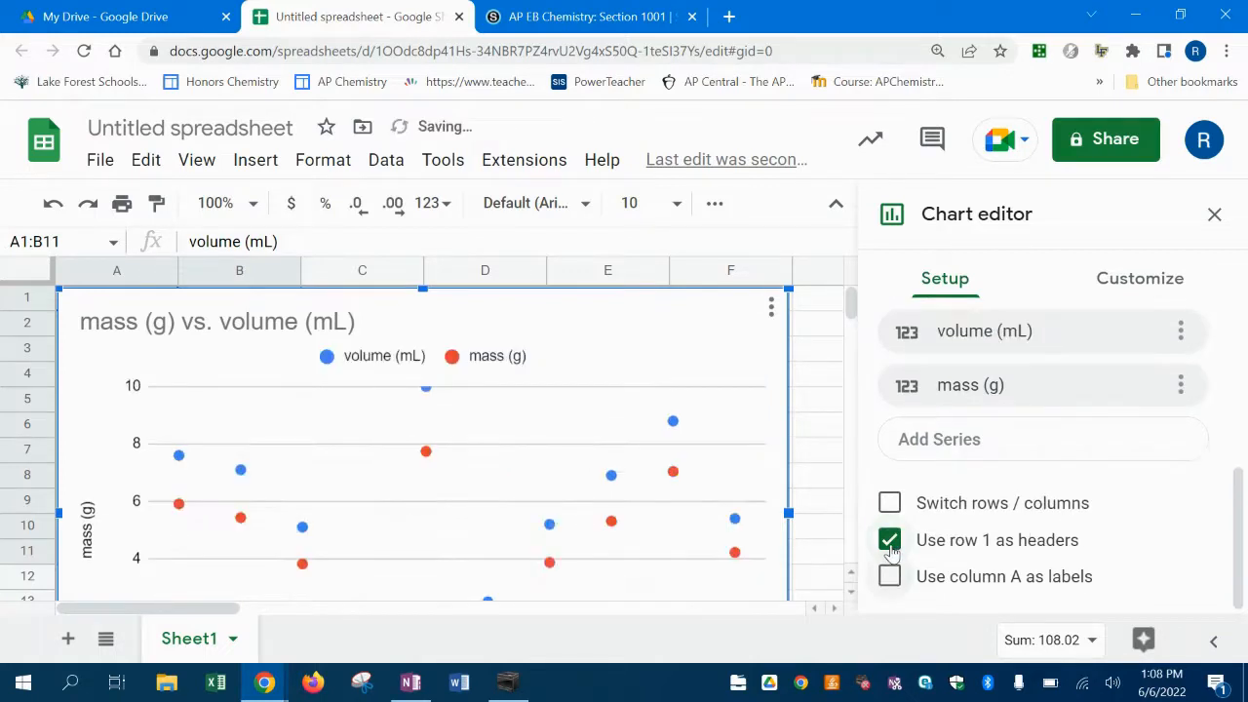
{"action": "left_click", "coordinate": [891, 579]}
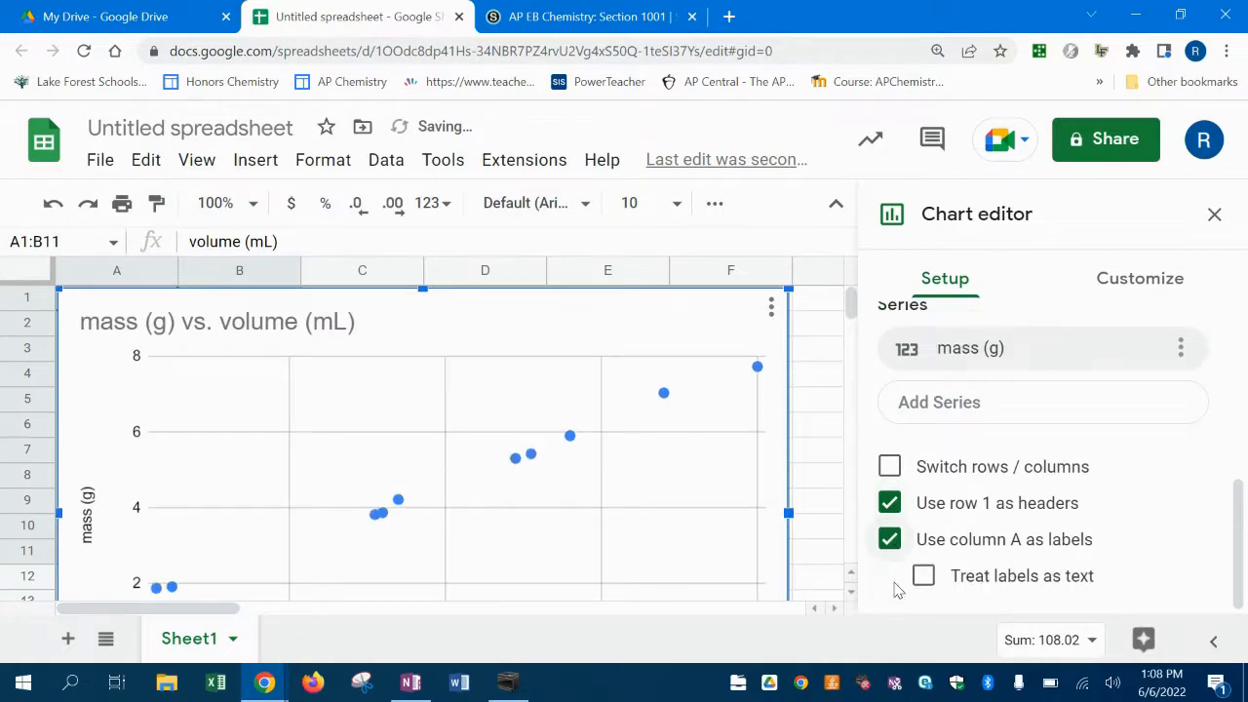
- Add a trendline to the mass (g) series of the scatter chart
{"action": "scroll", "coordinate": [897, 590], "scroll_direction": "up", "scroll_amount": 3}
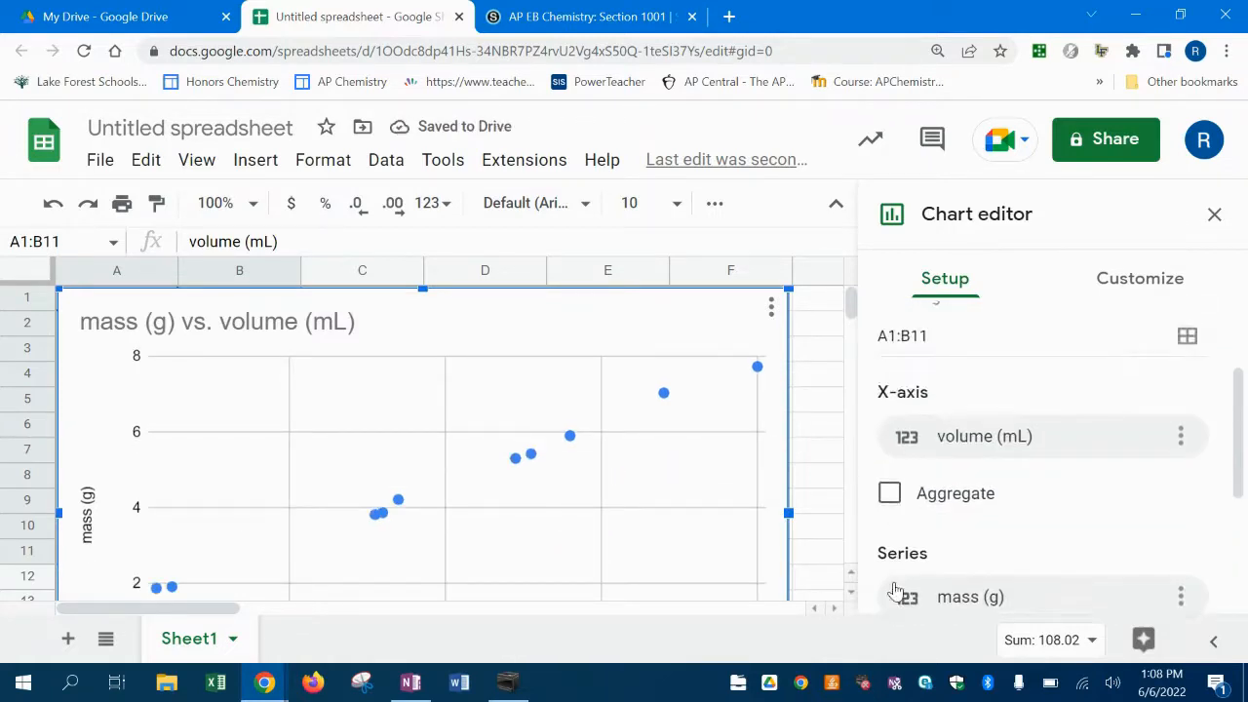
{"action": "scroll", "coordinate": [897, 590], "scroll_direction": "up", "scroll_amount": 3}
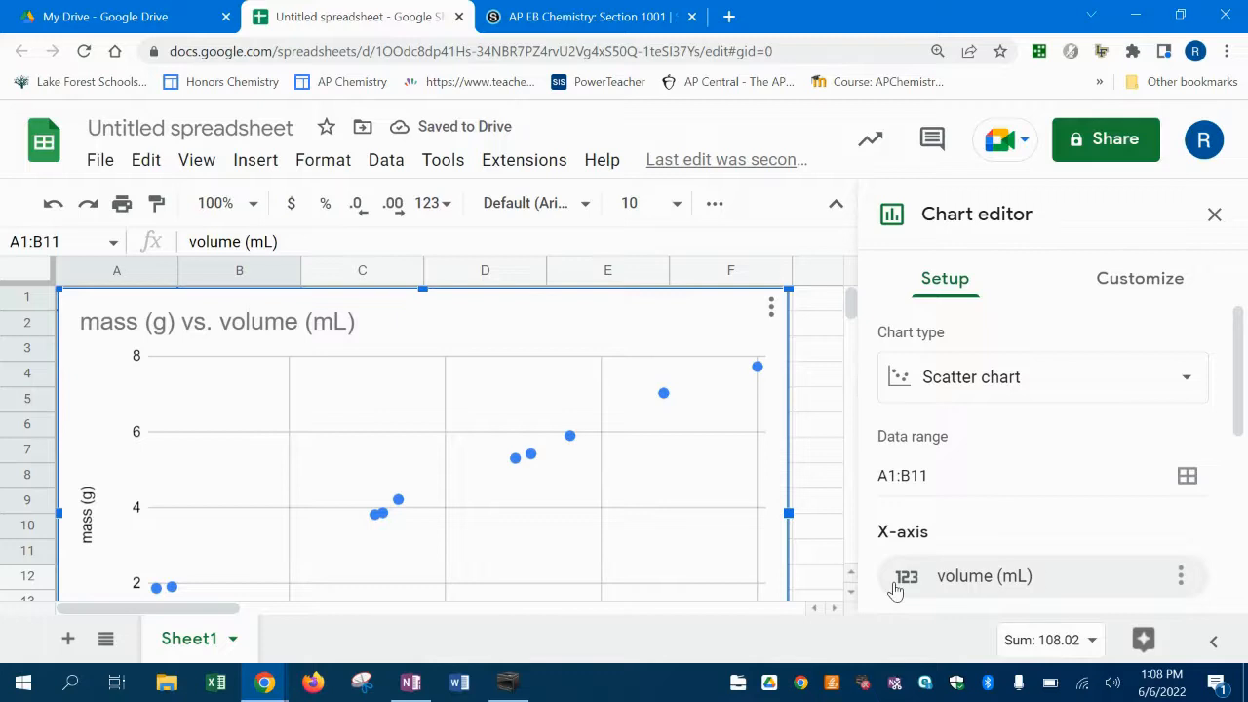
{"action": "left_click", "coordinate": [1110, 279]}
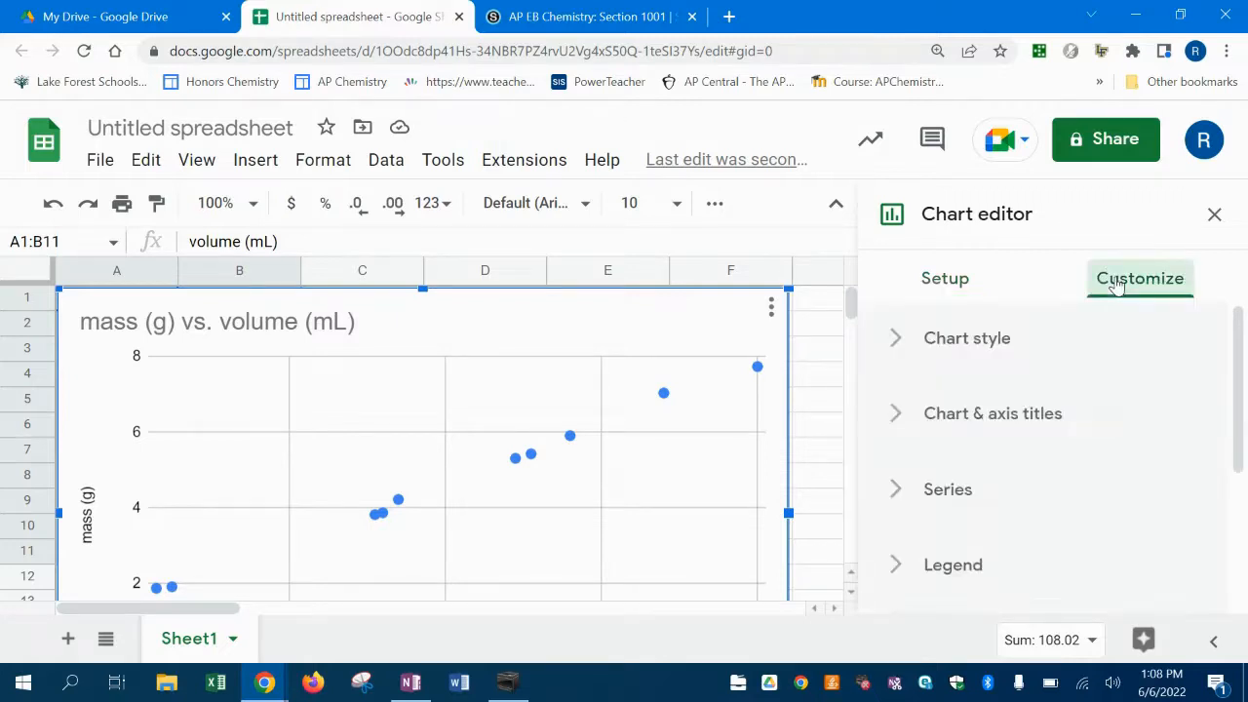
{"action": "left_click", "coordinate": [938, 492]}
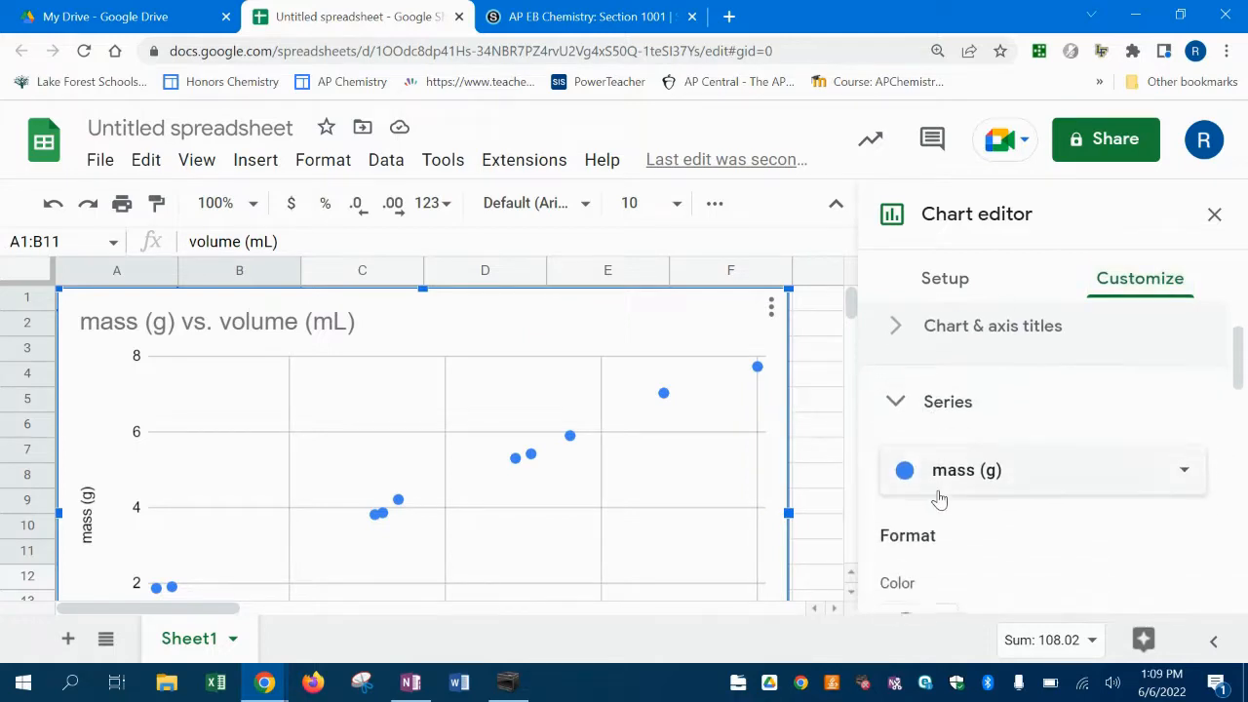
{"action": "scroll", "coordinate": [939, 501], "scroll_direction": "down", "scroll_amount": 3}
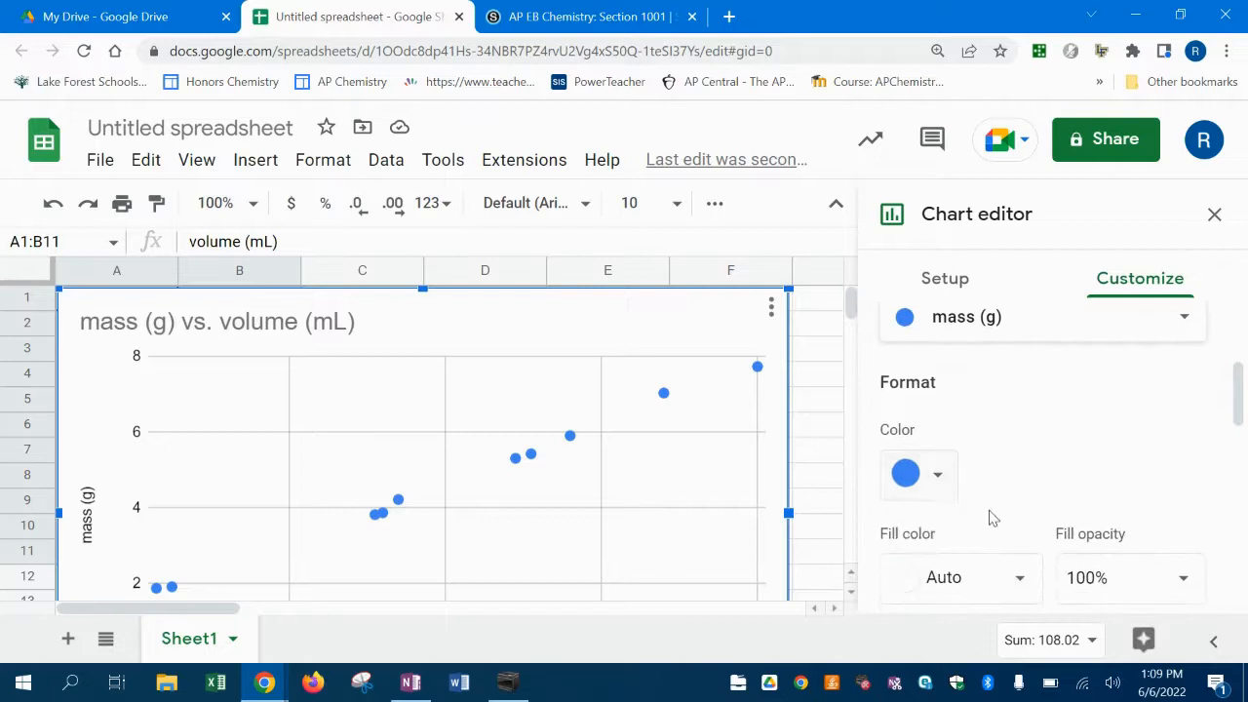
{"action": "scroll", "coordinate": [991, 516], "scroll_direction": "down", "scroll_amount": 3}
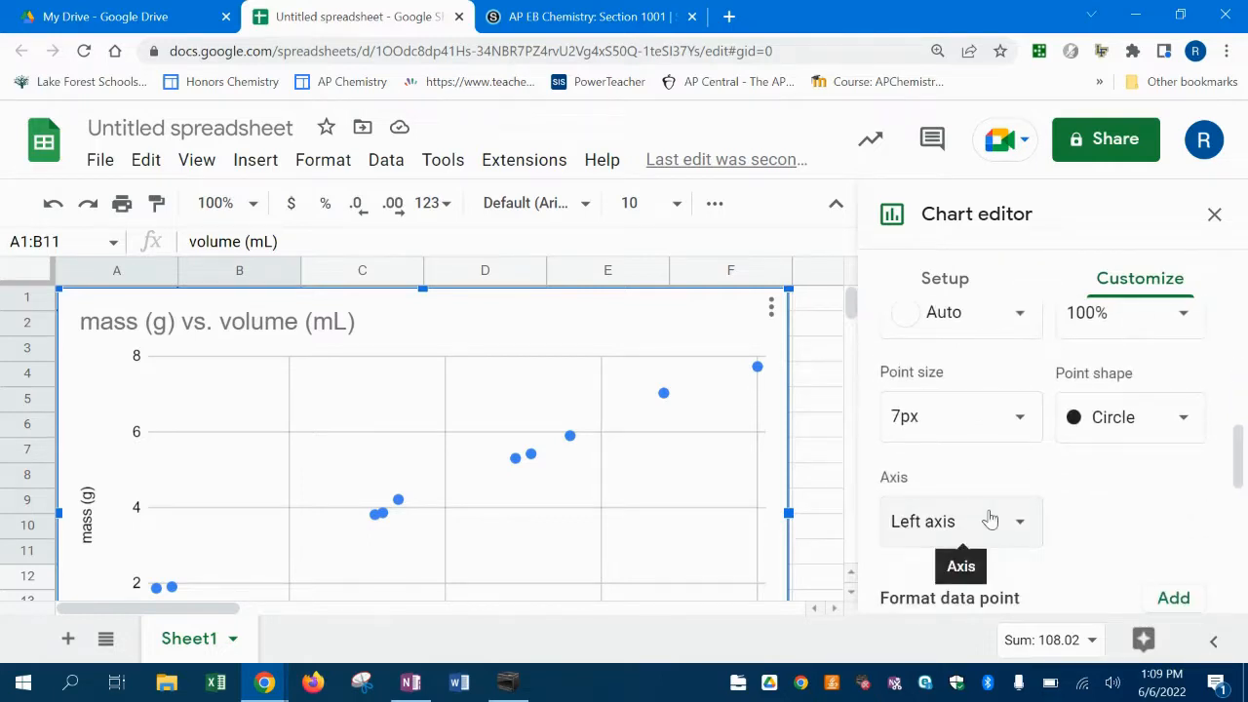
{"action": "scroll", "coordinate": [990, 517], "scroll_direction": "down", "scroll_amount": 3}
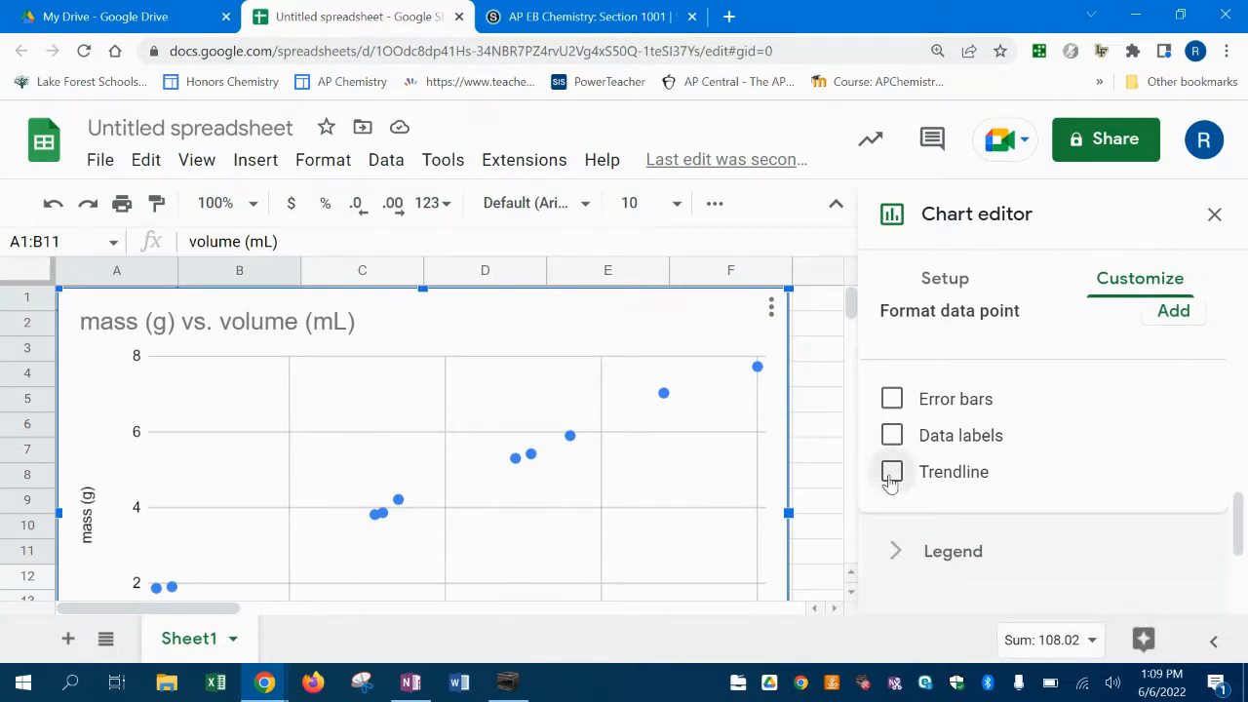
{"action": "left_click", "coordinate": [891, 473]}
- Review the available trendline types, and turn the series' trendline off and on again
{"action": "scroll", "coordinate": [950, 551], "scroll_direction": "down", "scroll_amount": 1}
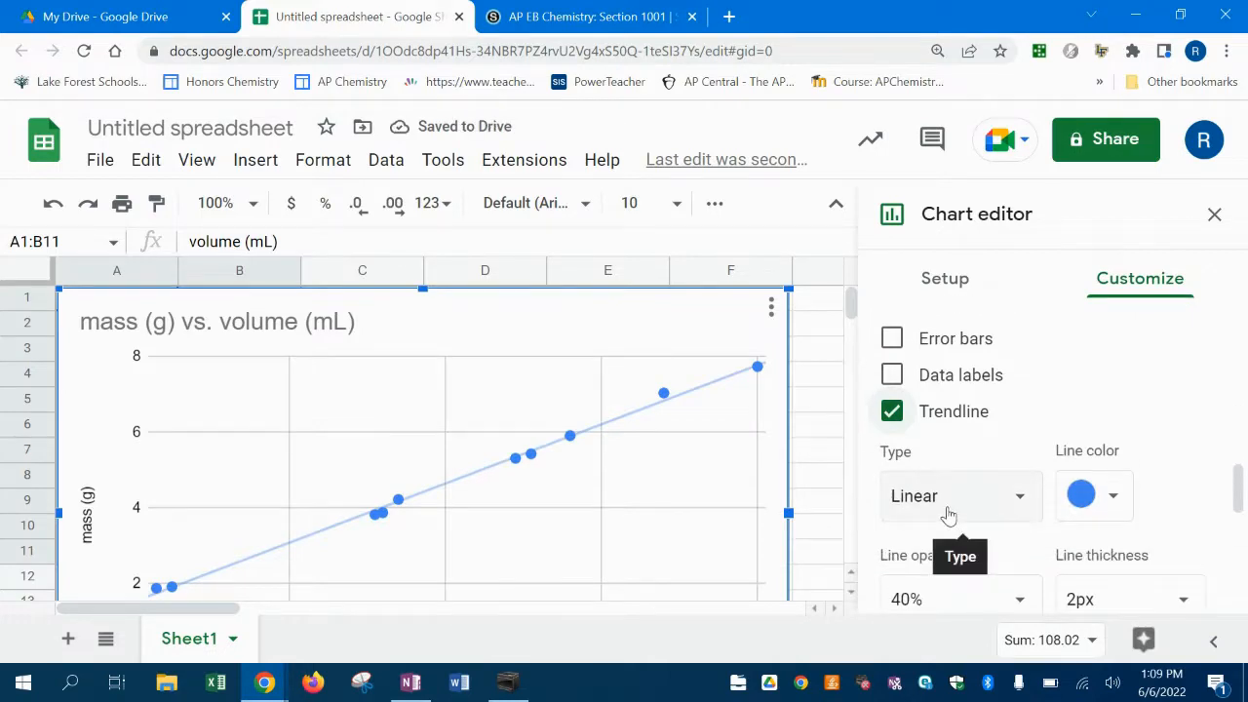
{"action": "left_click", "coordinate": [948, 515]}
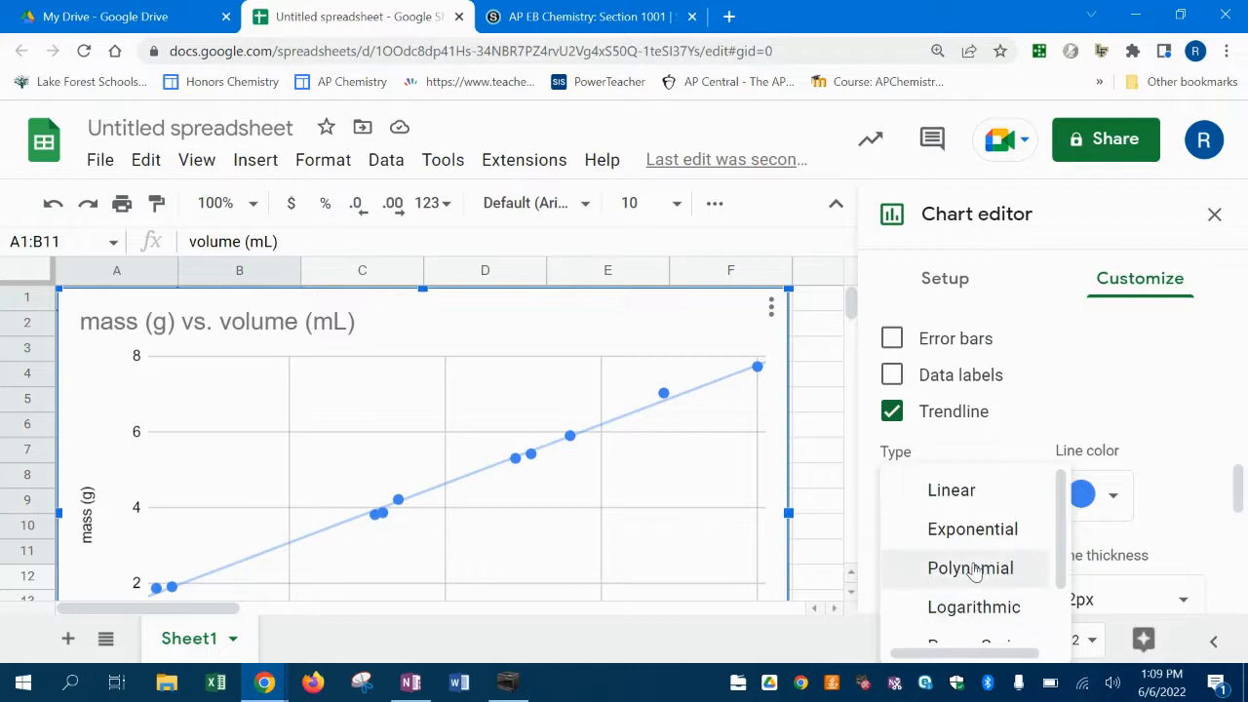
{"action": "left_click", "coordinate": [1026, 409]}
{"action": "left_click", "coordinate": [1027, 410]}
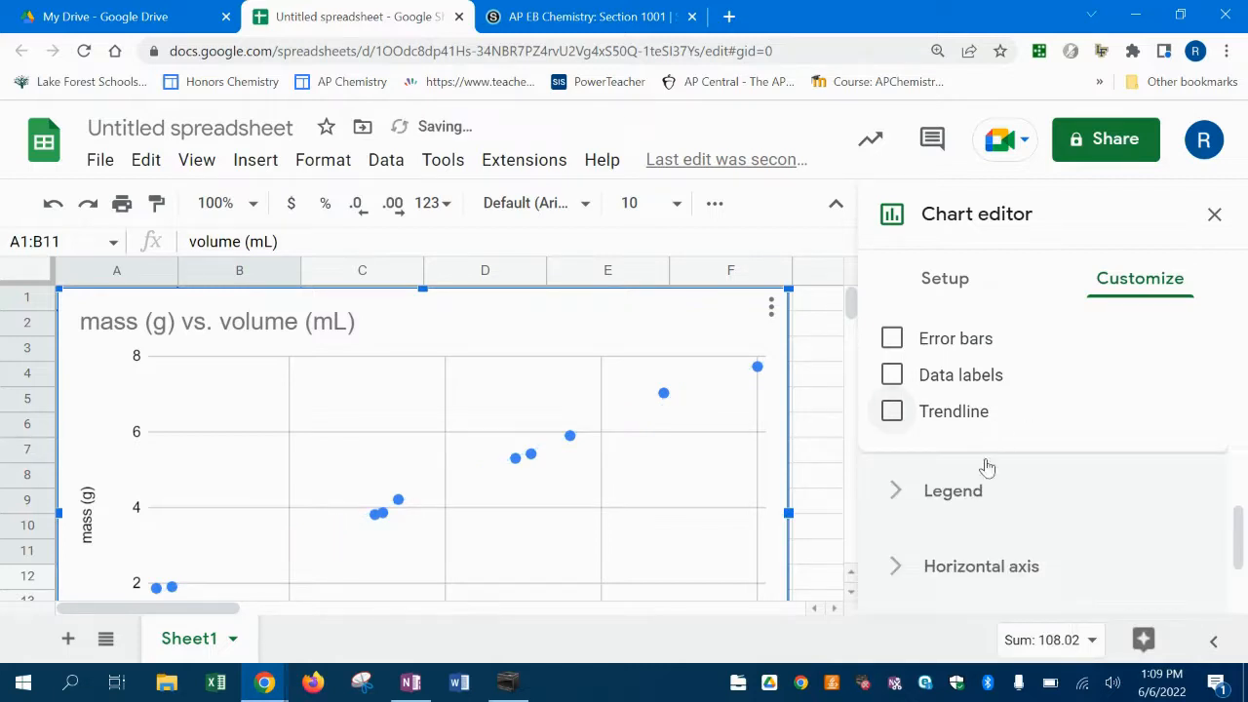
{"action": "left_click", "coordinate": [928, 415]}
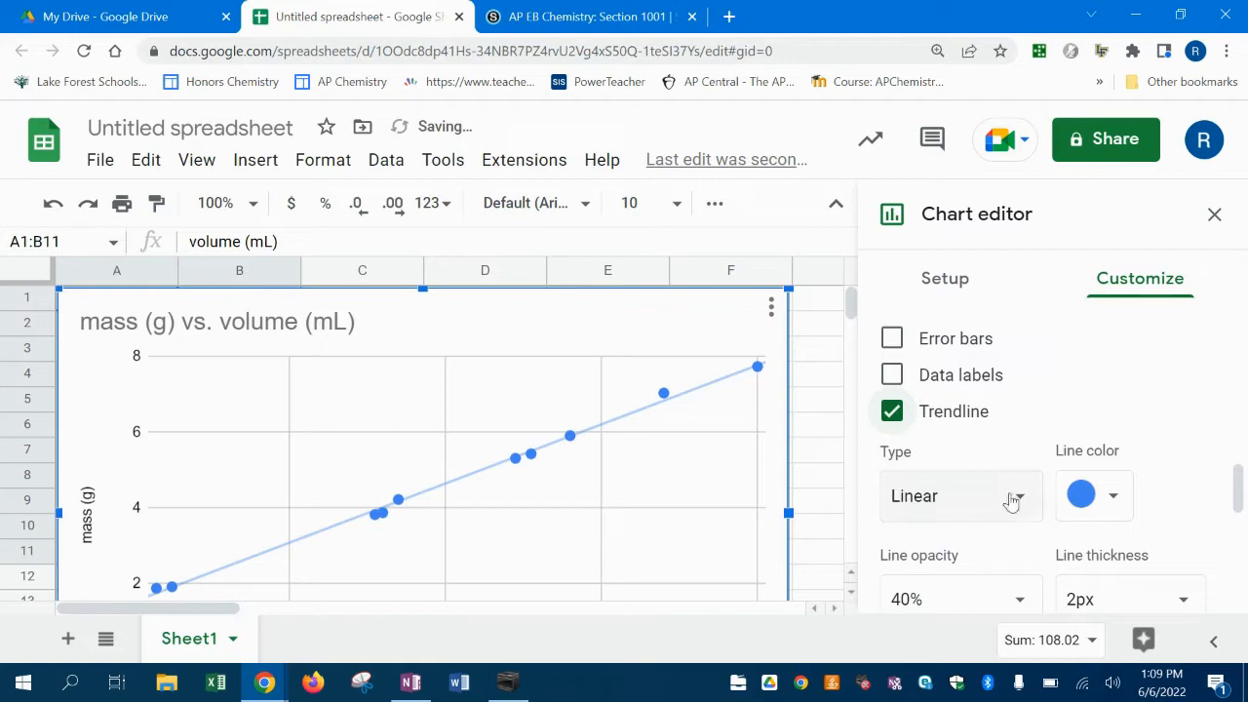
{"action": "scroll", "coordinate": [1015, 525], "scroll_direction": "down", "scroll_amount": 2}
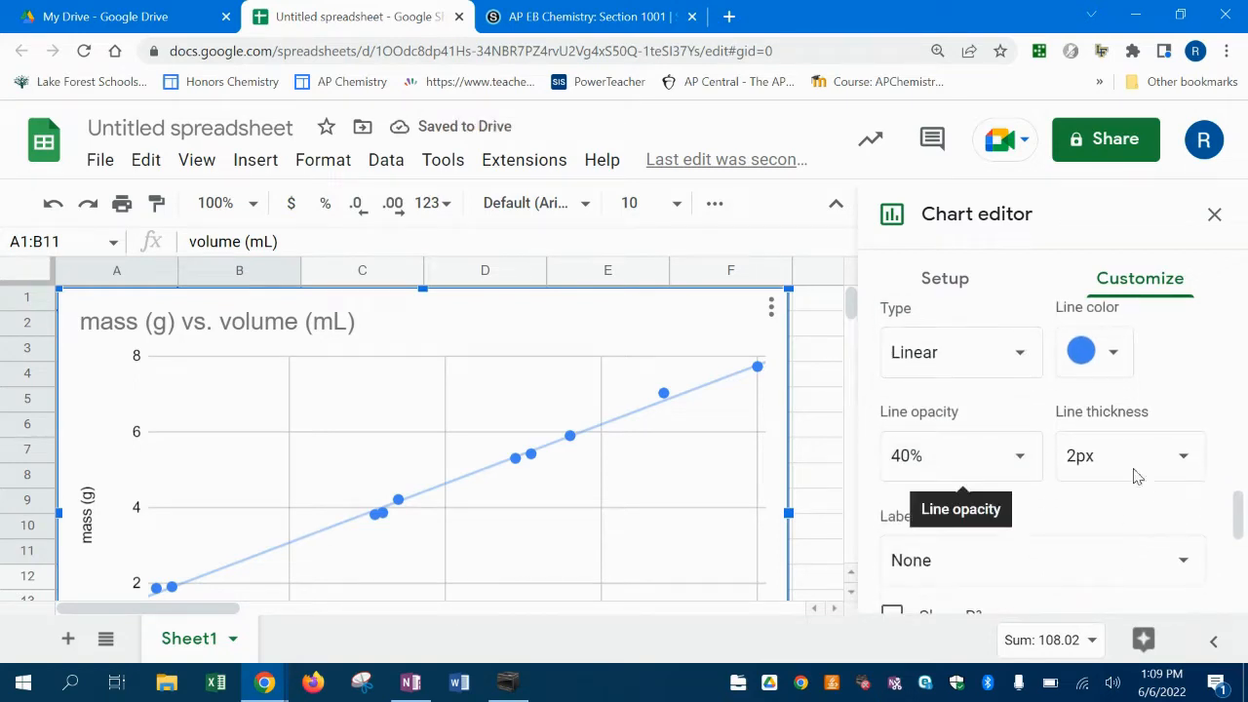
- Label the mass (g) series' trendline with its equation using the Use Equation option
{"action": "scroll", "coordinate": [987, 560], "scroll_direction": "down", "scroll_amount": 1}
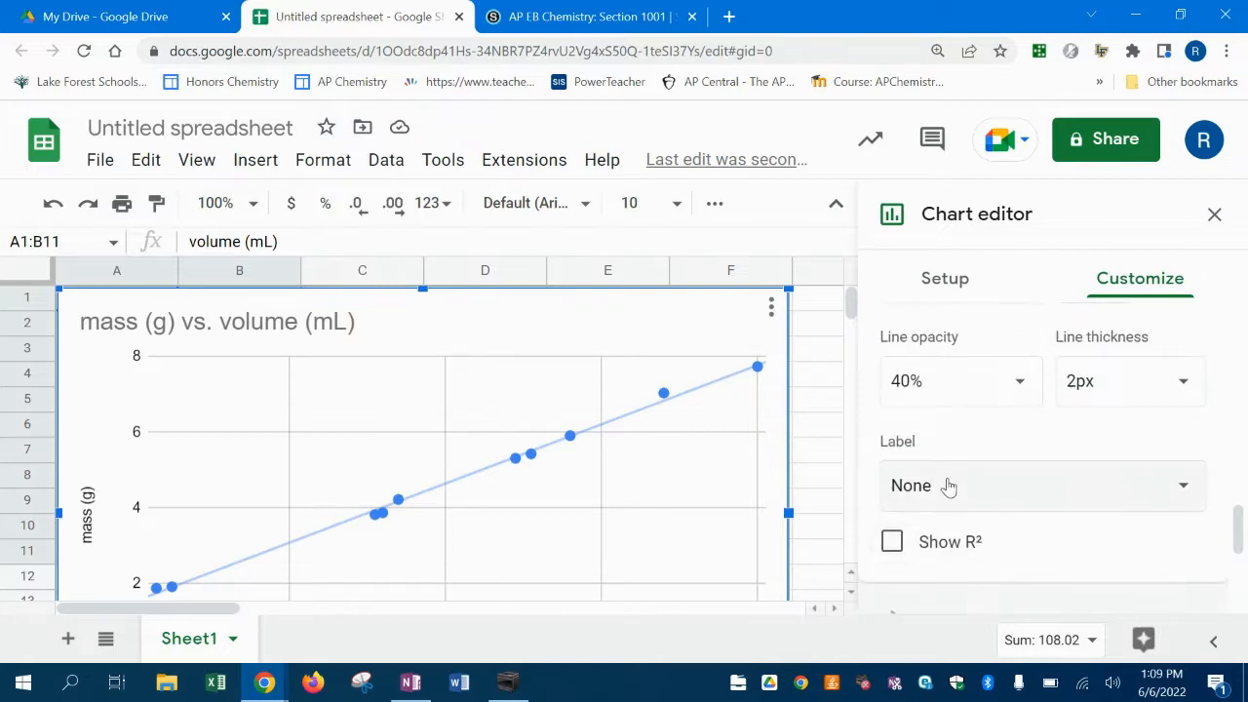
{"action": "left_click", "coordinate": [1181, 487]}
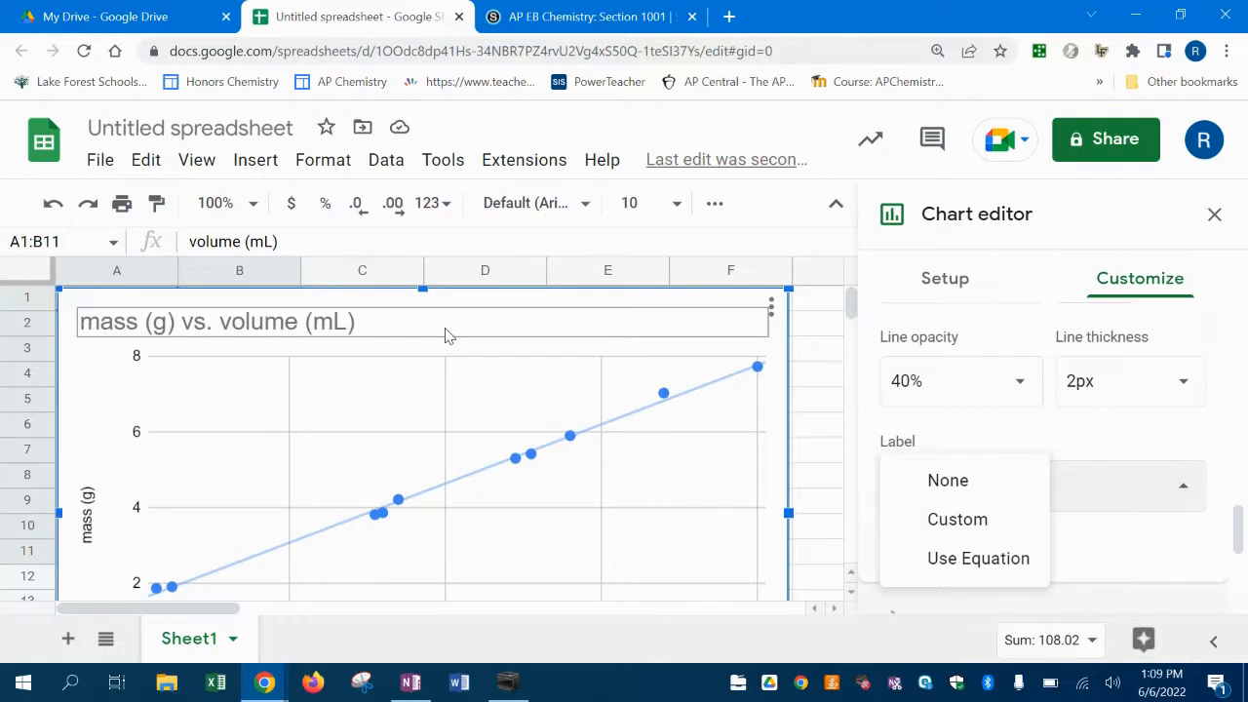
{"action": "left_click", "coordinate": [897, 558]}
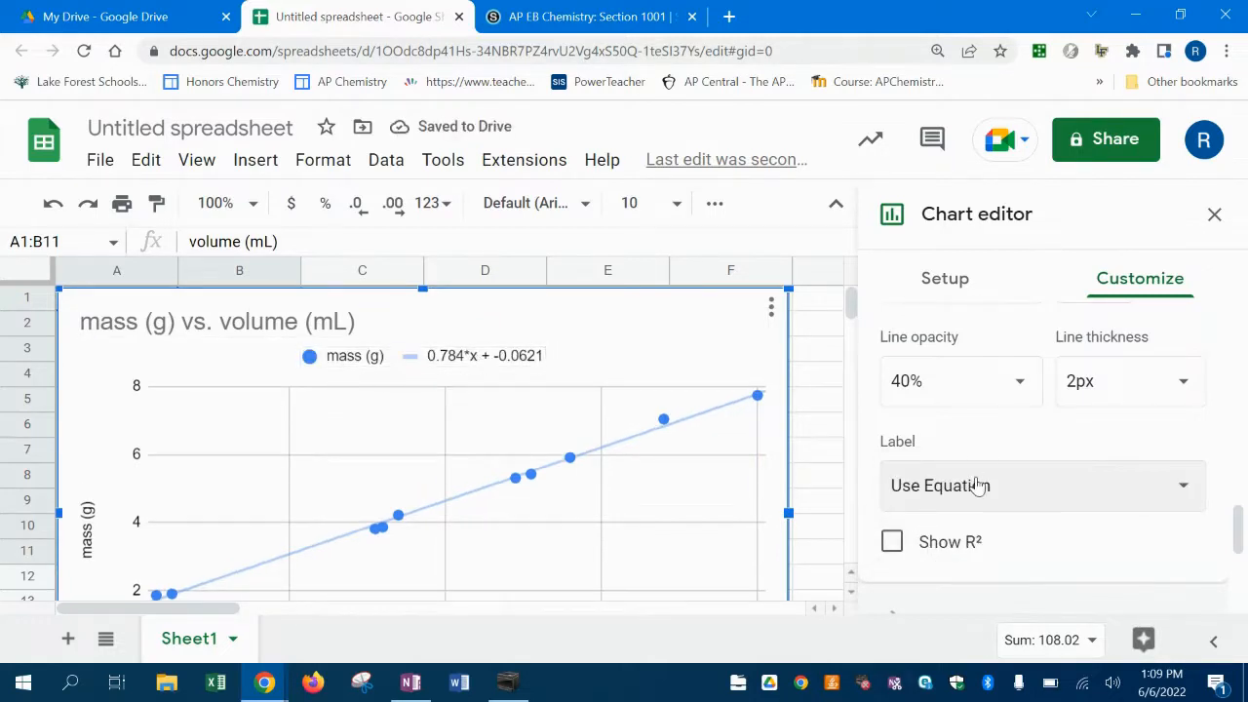
- Examine the labelled trendline, the chart's axis titles and the remaining customization sections, from Legend to Gridlines and ticks
{"action": "scroll", "coordinate": [975, 485], "scroll_direction": "down", "scroll_amount": 3}
{"action": "scroll", "coordinate": [977, 484], "scroll_direction": "down", "scroll_amount": 2}
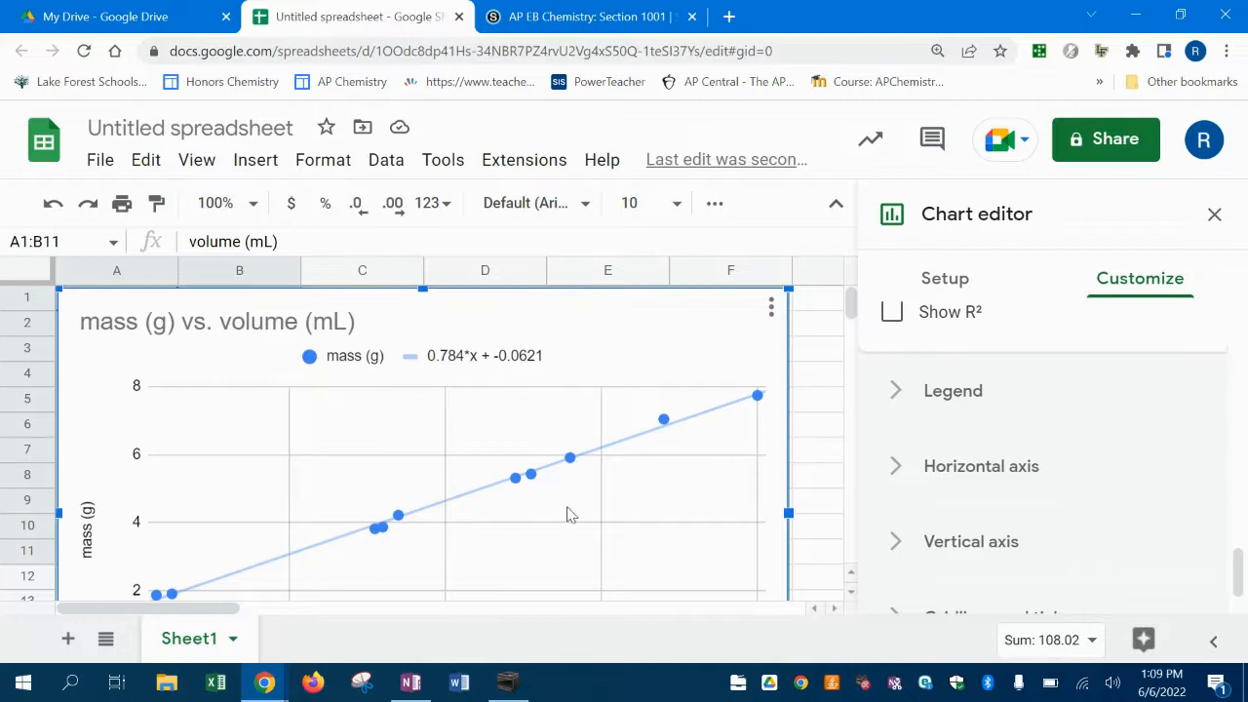
{"action": "scroll", "coordinate": [240, 511], "scroll_direction": "down", "scroll_amount": 3}
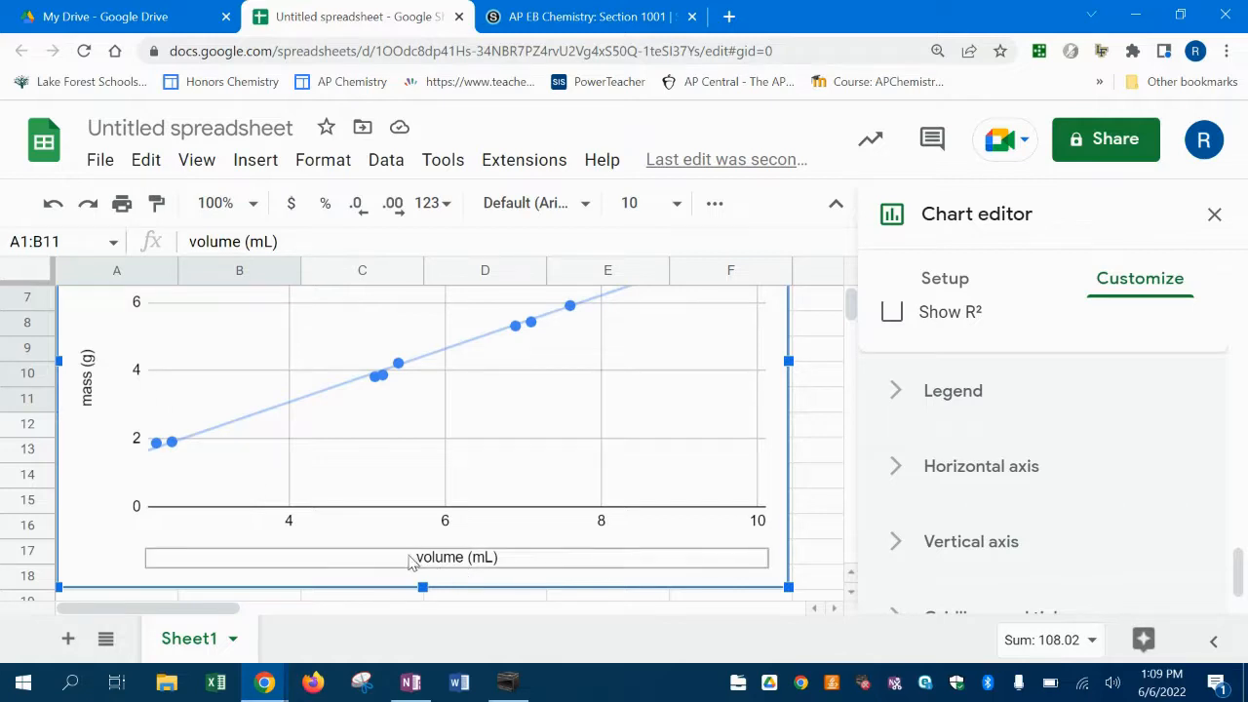
{"action": "scroll", "coordinate": [641, 543], "scroll_direction": "up", "scroll_amount": 1}
{"action": "scroll", "coordinate": [642, 543], "scroll_direction": "up", "scroll_amount": 2}
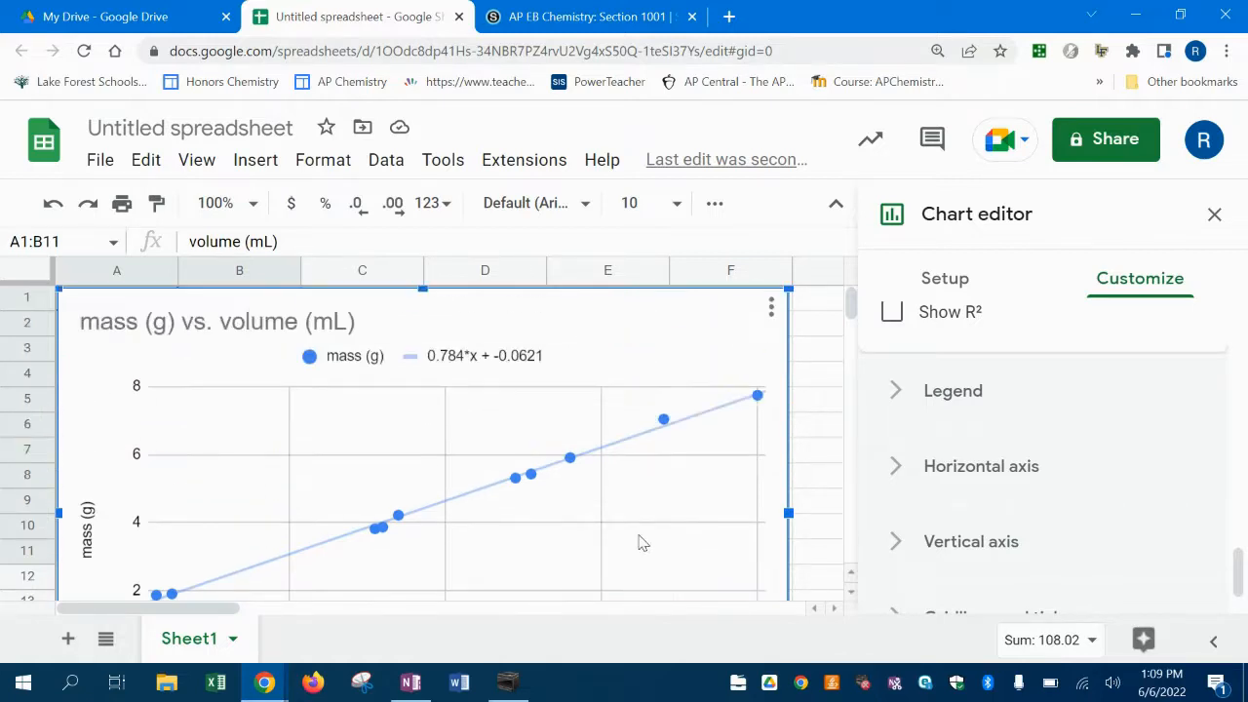
{"action": "scroll", "coordinate": [1118, 523], "scroll_direction": "up", "scroll_amount": 1}
{"action": "scroll", "coordinate": [1120, 525], "scroll_direction": "down", "scroll_amount": 1}
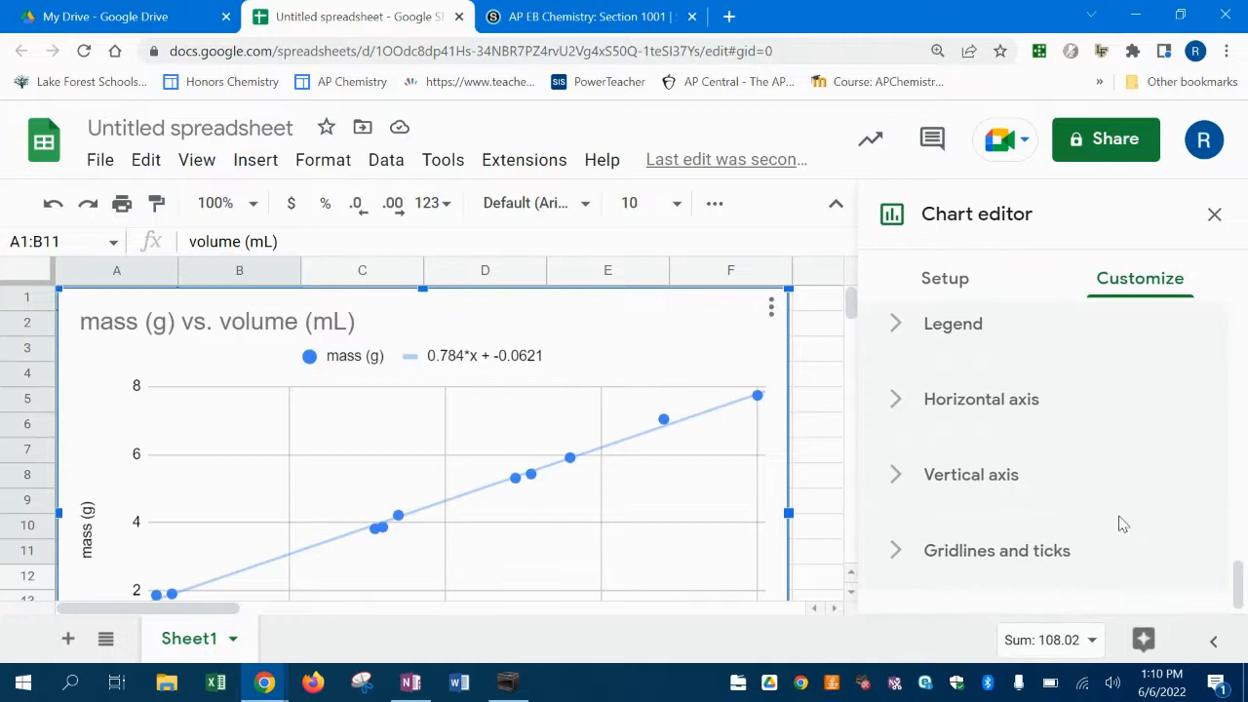
{"action": "scroll", "coordinate": [1121, 524], "scroll_direction": "up", "scroll_amount": 3}
{"action": "scroll", "coordinate": [1122, 525], "scroll_direction": "down", "scroll_amount": 3}
{"action": "scroll", "coordinate": [1121, 524], "scroll_direction": "up", "scroll_amount": 3}
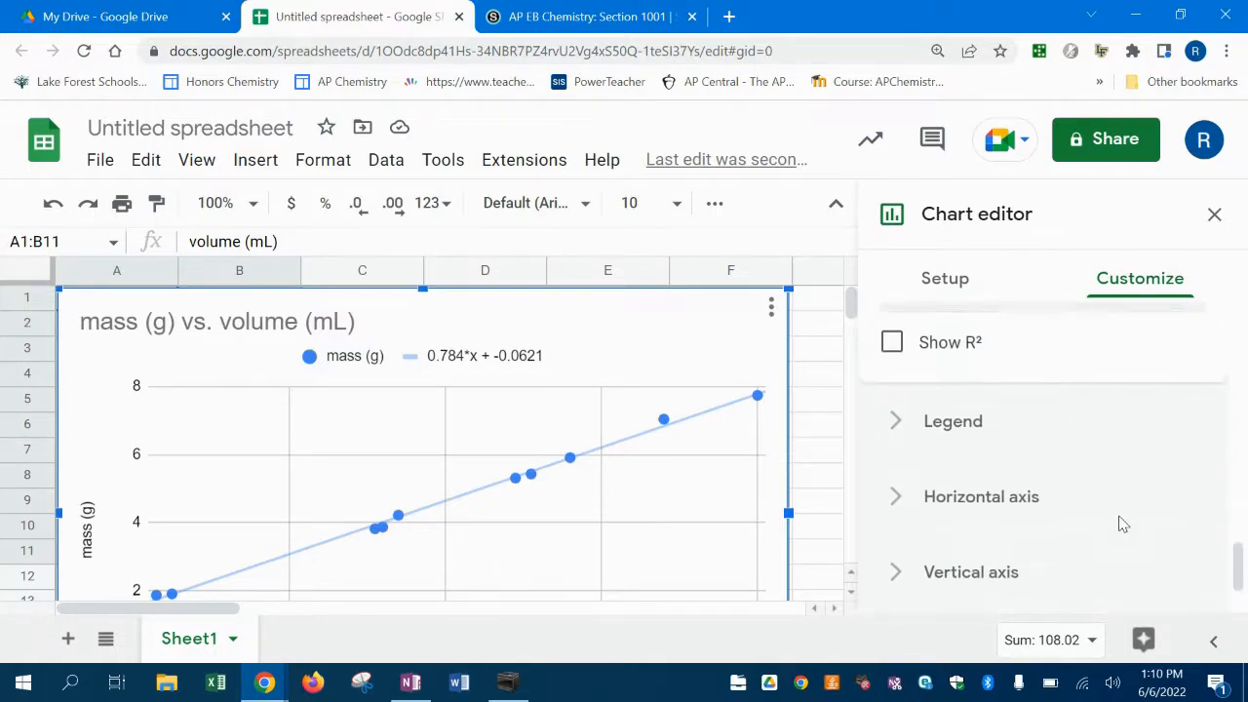
- Change the chart title to "Density of Isopropyl Alcohol", correcting the spelling of Isopropyl with the spell-check suggestion
{"action": "scroll", "coordinate": [1120, 525], "scroll_direction": "up", "scroll_amount": 10}
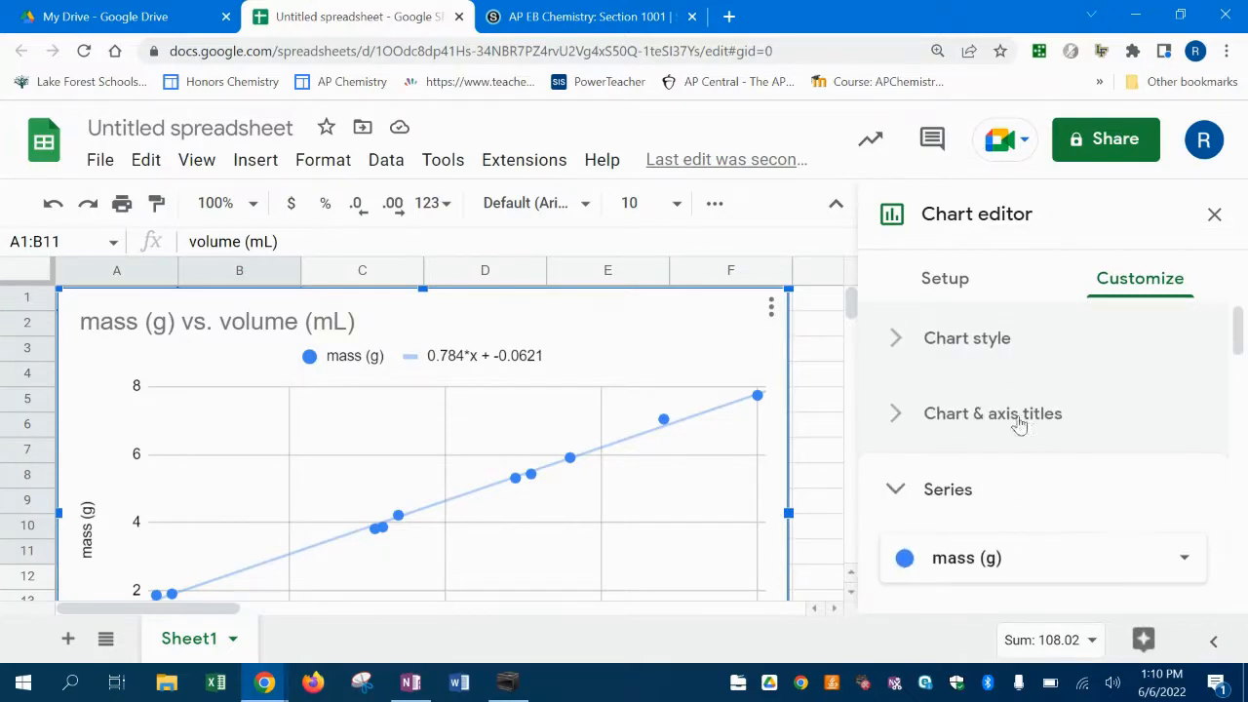
{"action": "left_click", "coordinate": [960, 420]}
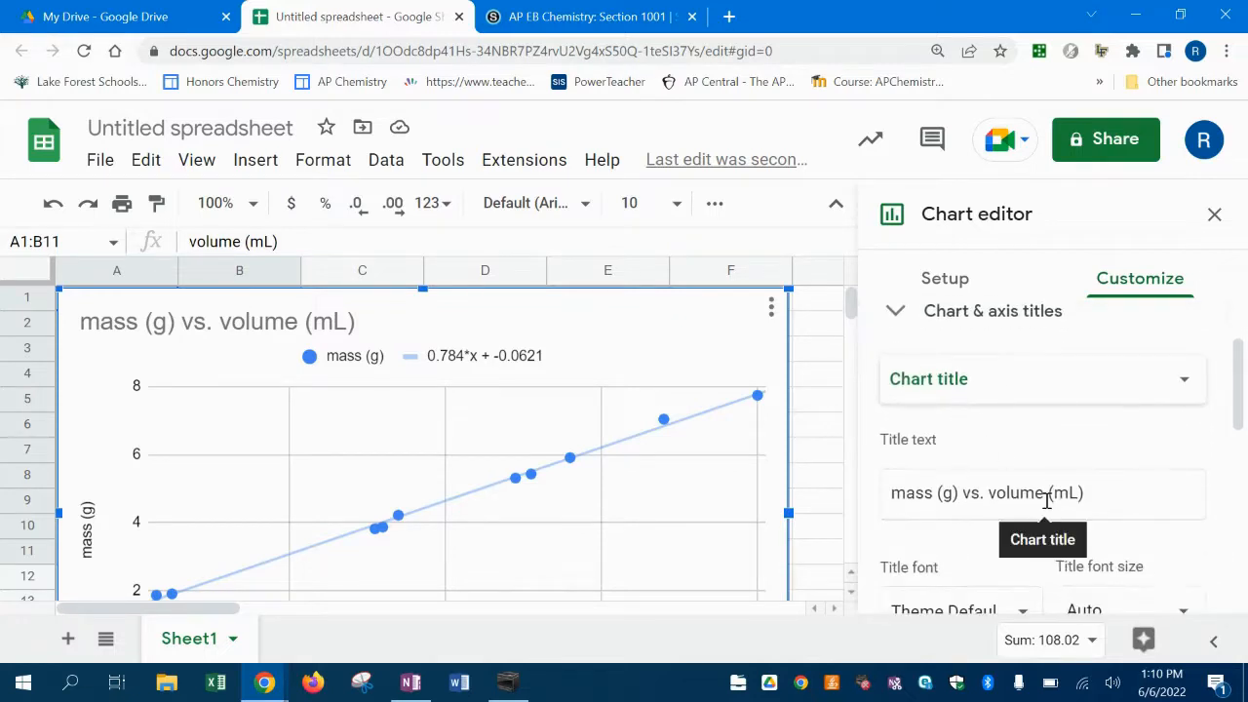
{"action": "left_click_drag", "start_coordinate": [1099, 497], "coordinate": [881, 513]}
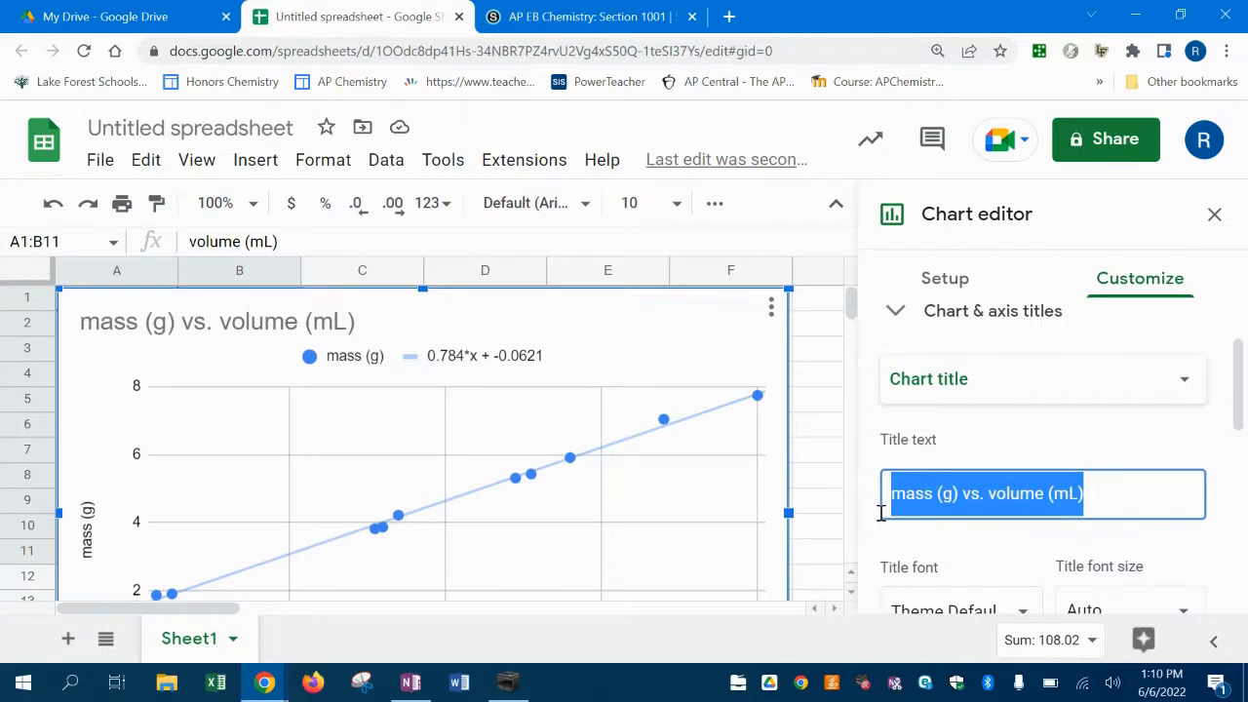
{"action": "type", "text": "Density of lspr"}
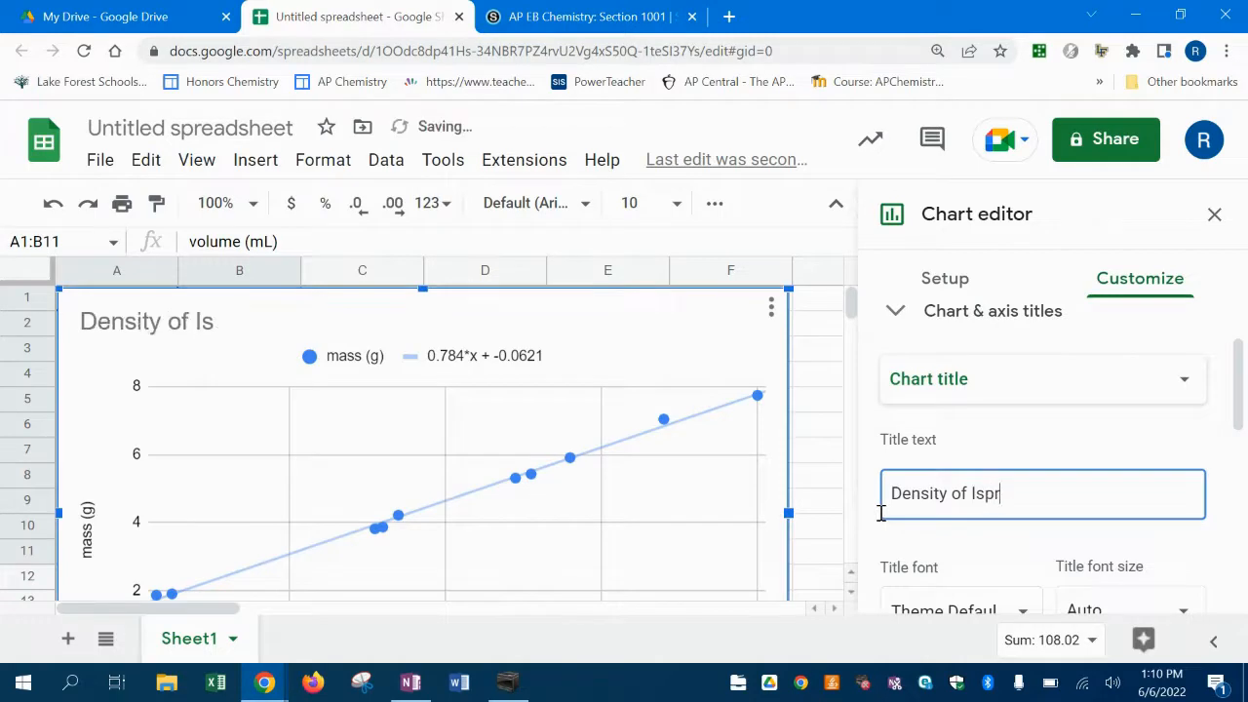
{"action": "type", "text": "opyl A"}
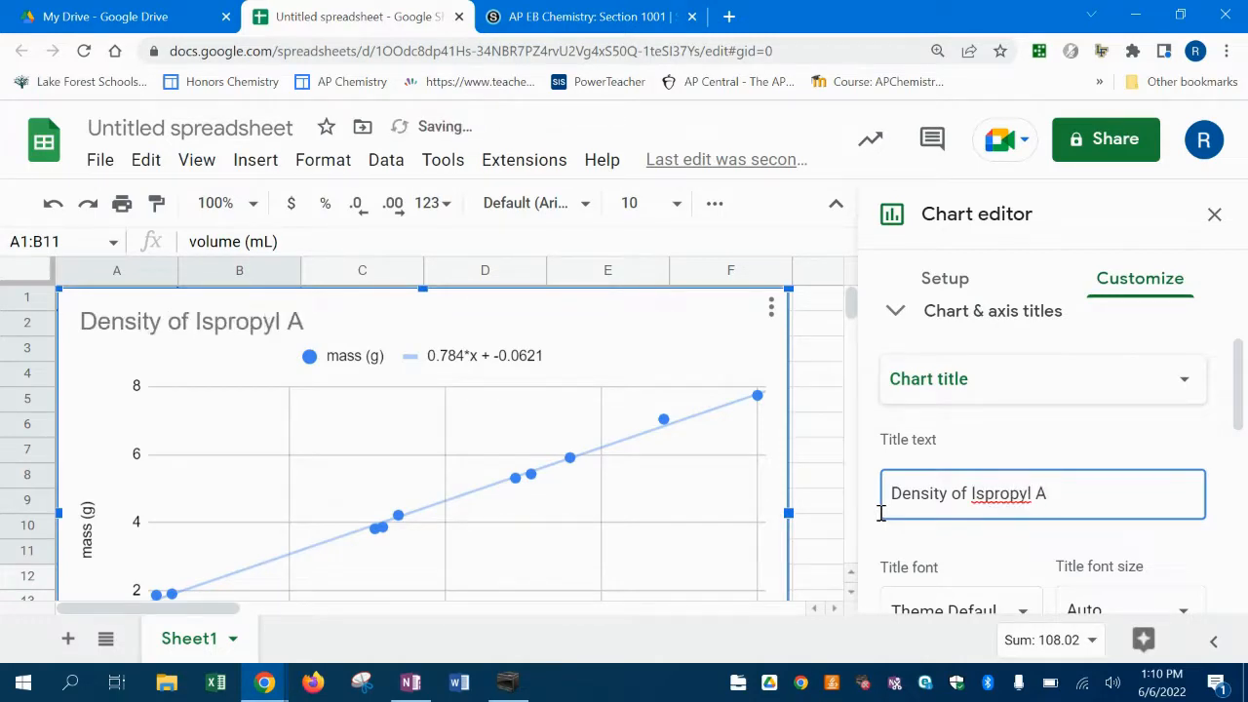
{"action": "type", "text": "lcohol"}
{"action": "right_click", "coordinate": [1005, 493]}
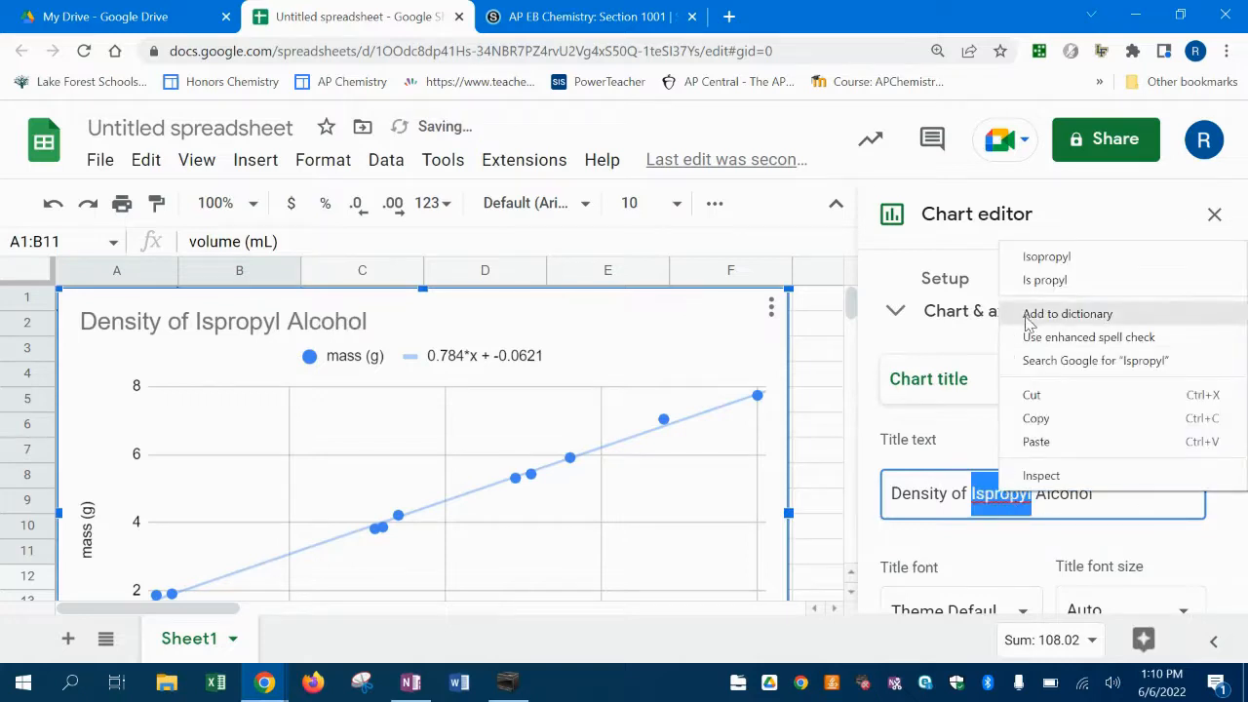
{"action": "left_click", "coordinate": [1035, 254]}
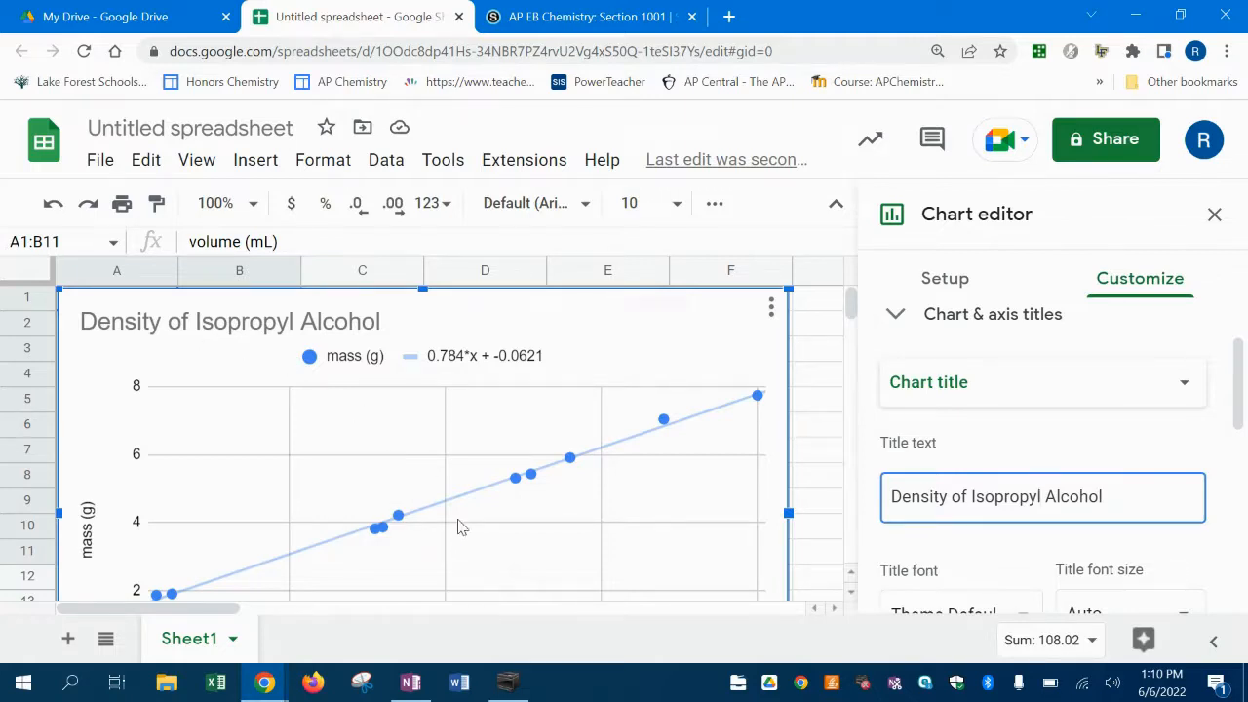
- Switch to the OneNote page and handwrite "y = mx + b" below the slope formula
{"action": "scroll", "coordinate": [461, 526], "scroll_direction": "down", "scroll_amount": 1}
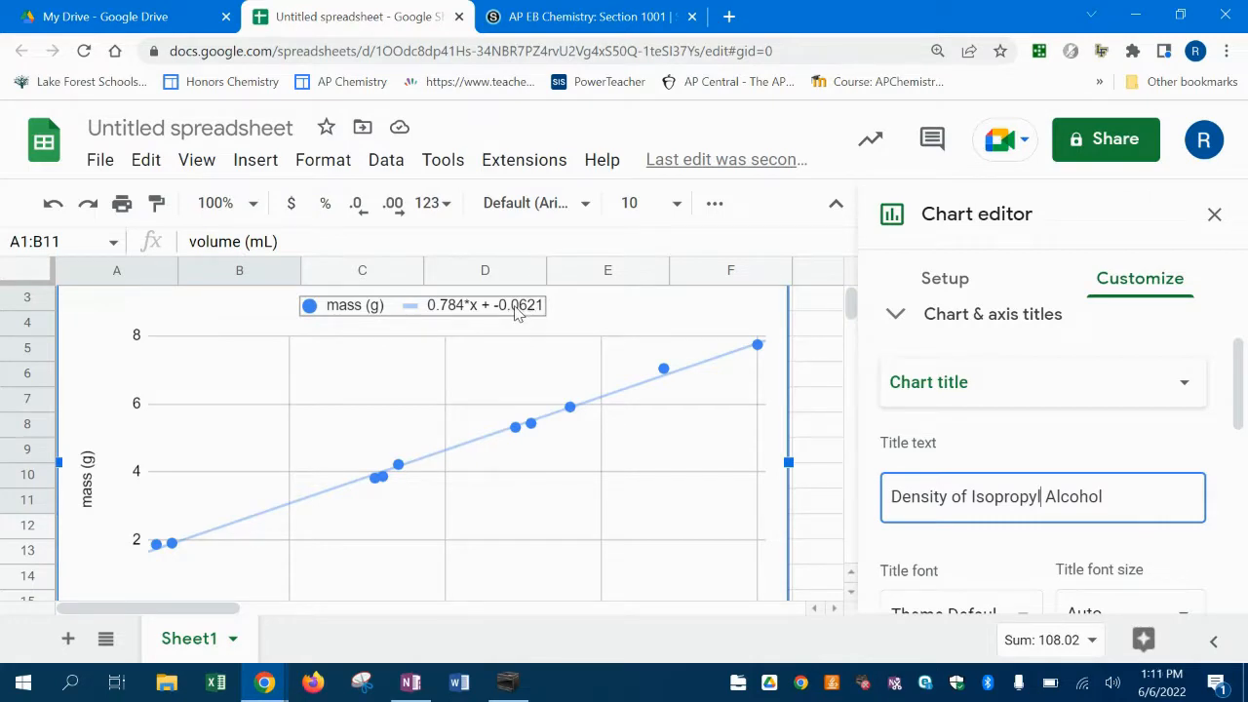
{"action": "left_click", "coordinate": [409, 682]}
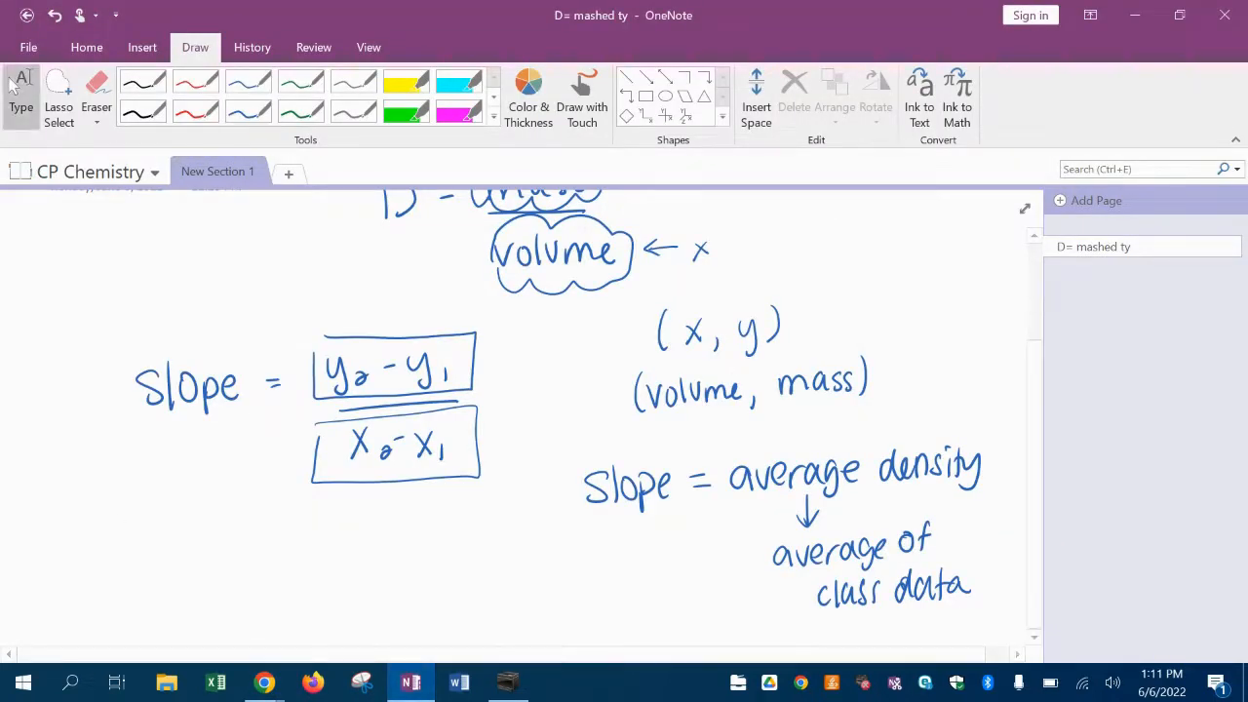
{"action": "scroll", "coordinate": [112, 558], "scroll_direction": "down", "scroll_amount": 1}
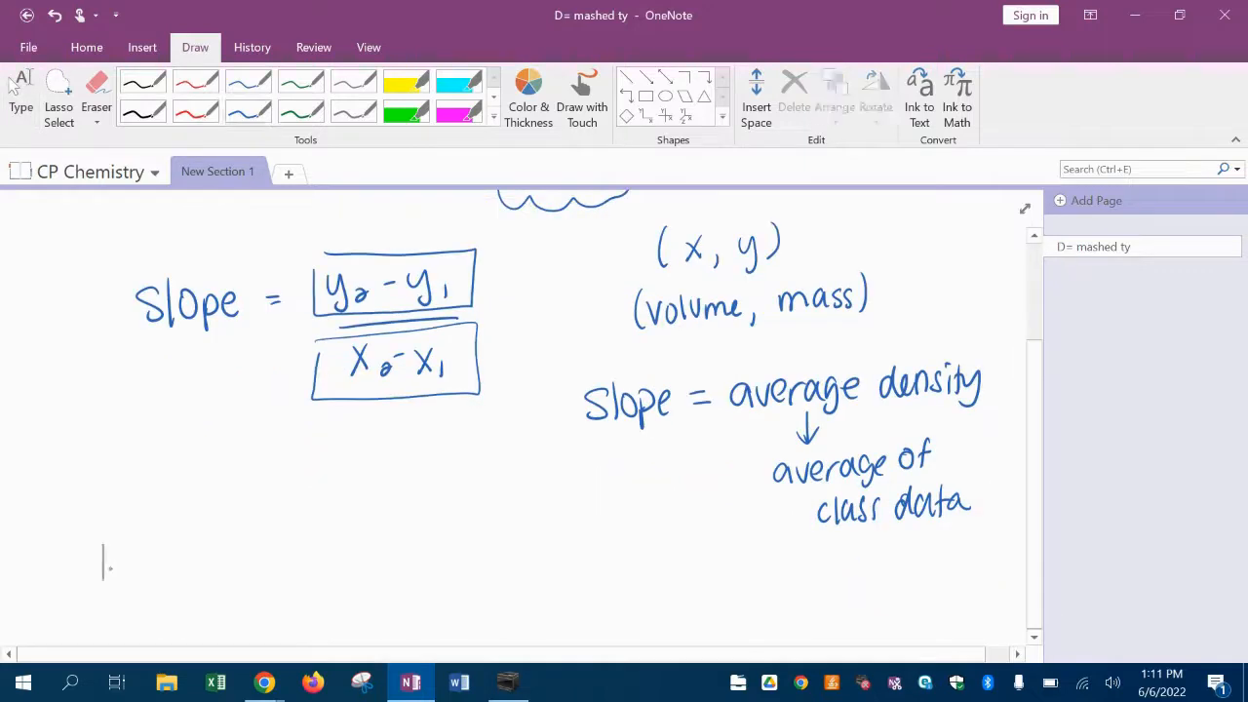
{"action": "mouse_move", "coordinate": [129, 532]}
{"action": "left_mouse_down"}
{"action": "mouse_move", "coordinate": [103, 583]}
{"action": "mouse_move", "coordinate": [153, 543]}
{"action": "left_mouse_up"}
{"action": "mouse_move", "coordinate": [142, 552]}
{"action": "left_mouse_down"}
{"action": "mouse_move", "coordinate": [188, 544]}
{"action": "mouse_move", "coordinate": [235, 556]}
{"action": "left_mouse_up"}
{"action": "mouse_move", "coordinate": [235, 532]}
{"action": "left_mouse_down"}
{"action": "mouse_move", "coordinate": [213, 558]}
{"action": "mouse_move", "coordinate": [275, 540]}
{"action": "left_mouse_up"}
{"action": "mouse_move", "coordinate": [265, 527]}
{"action": "left_mouse_down"}
{"action": "mouse_move", "coordinate": [266, 553]}
{"action": "mouse_move", "coordinate": [297, 552]}
{"action": "left_mouse_up"}
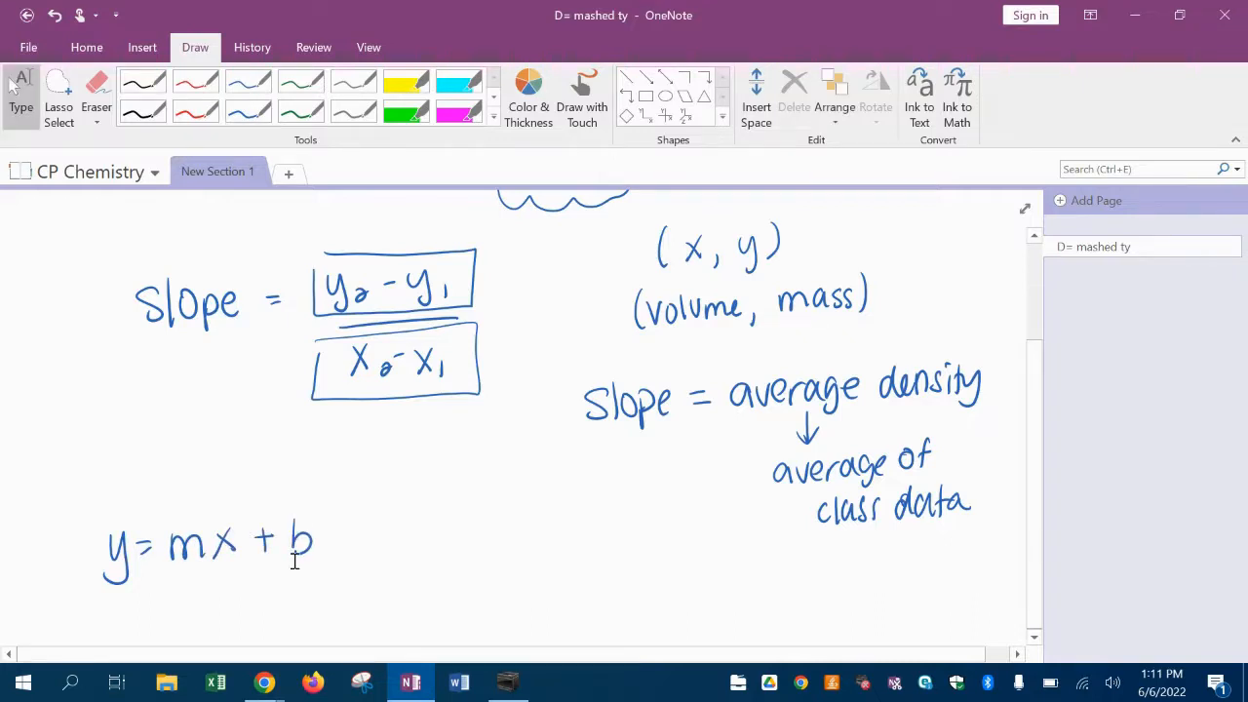
- Circle the m in the line equation and label it "slope" with an arrow underneath
{"action": "scroll", "coordinate": [293, 561], "scroll_direction": "down", "scroll_amount": 3}
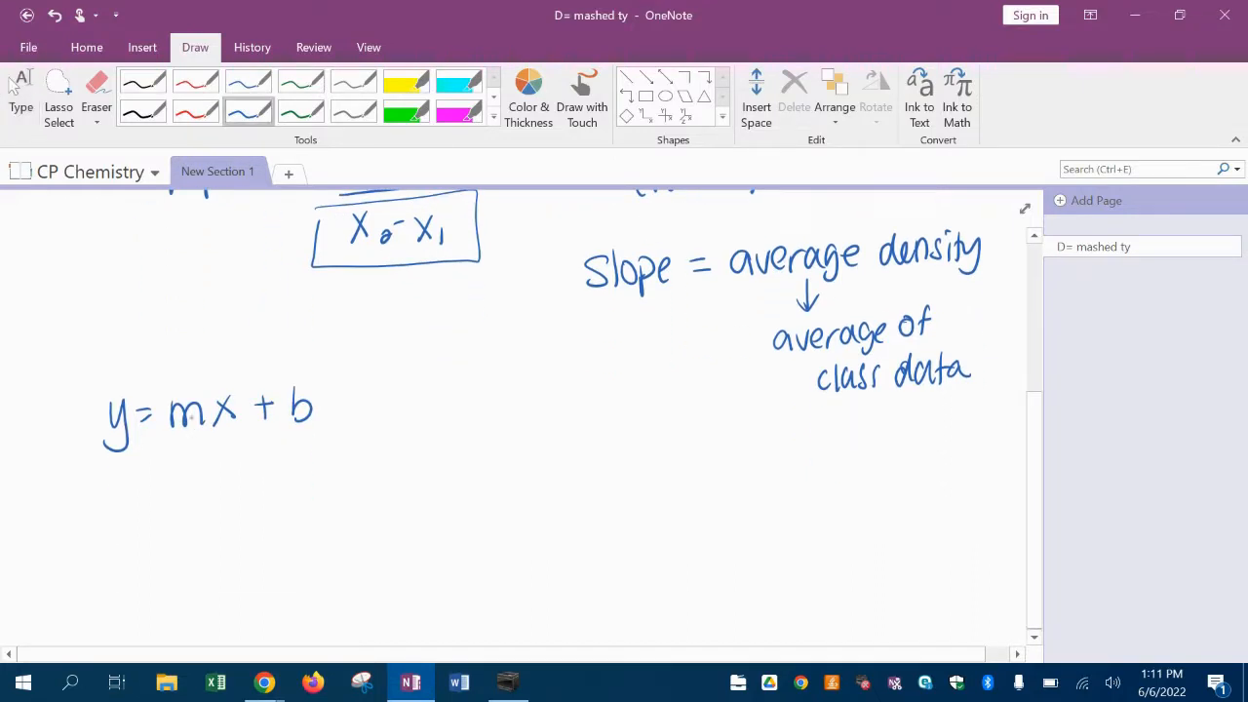
{"action": "left_click_drag", "start_coordinate": [200, 390], "coordinate": [210, 429]}
{"action": "mouse_move", "coordinate": [196, 498]}
{"action": "left_mouse_down"}
{"action": "mouse_move", "coordinate": [196, 464]}
{"action": "mouse_move", "coordinate": [194, 534]}
{"action": "left_mouse_up"}
{"action": "mouse_move", "coordinate": [214, 506]}
{"action": "left_mouse_down"}
{"action": "mouse_move", "coordinate": [215, 536]}
{"action": "mouse_move", "coordinate": [223, 518]}
{"action": "left_mouse_up"}
{"action": "mouse_move", "coordinate": [235, 518]}
{"action": "left_mouse_down"}
{"action": "mouse_move", "coordinate": [236, 544]}
{"action": "mouse_move", "coordinate": [237, 529]}
{"action": "left_mouse_up"}
{"action": "left_click_drag", "start_coordinate": [245, 522], "coordinate": [256, 526]}
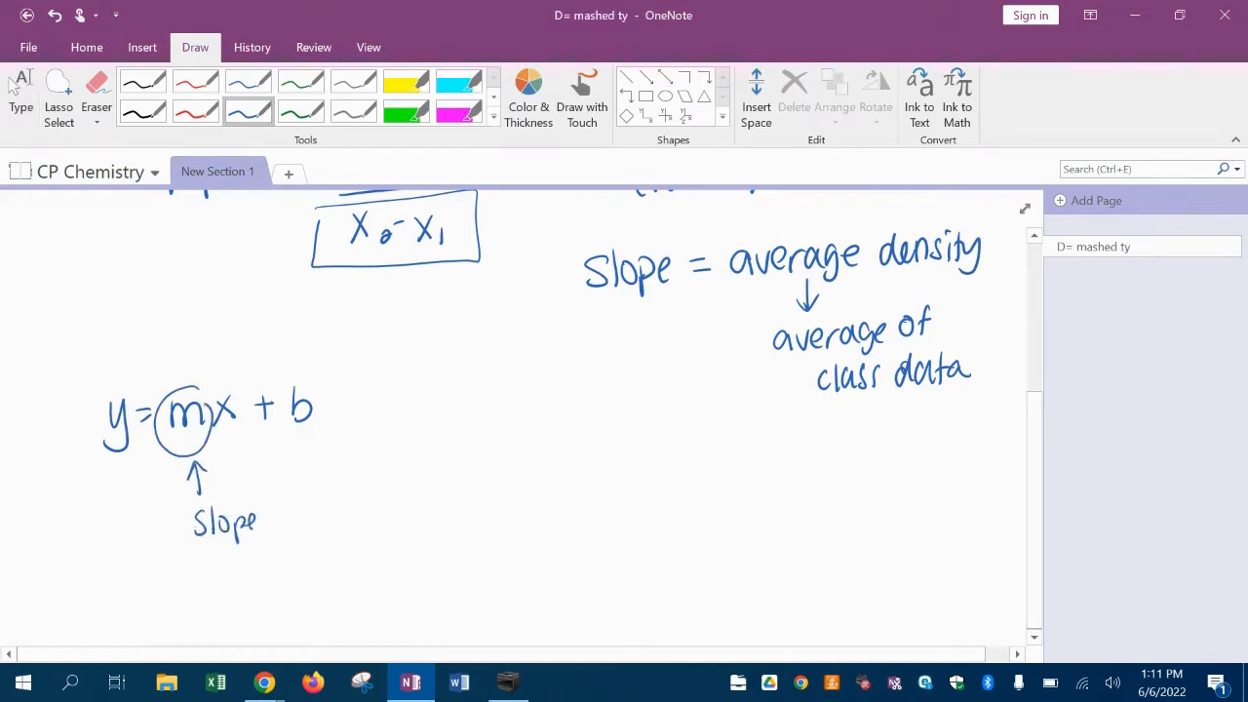
- Underline "slope" and "average density" in the notes, and mark the b in the equation with an arrow and "~0"
{"action": "left_click_drag", "start_coordinate": [611, 295], "coordinate": [653, 291]}
{"action": "left_click_drag", "start_coordinate": [765, 280], "coordinate": [928, 262]}
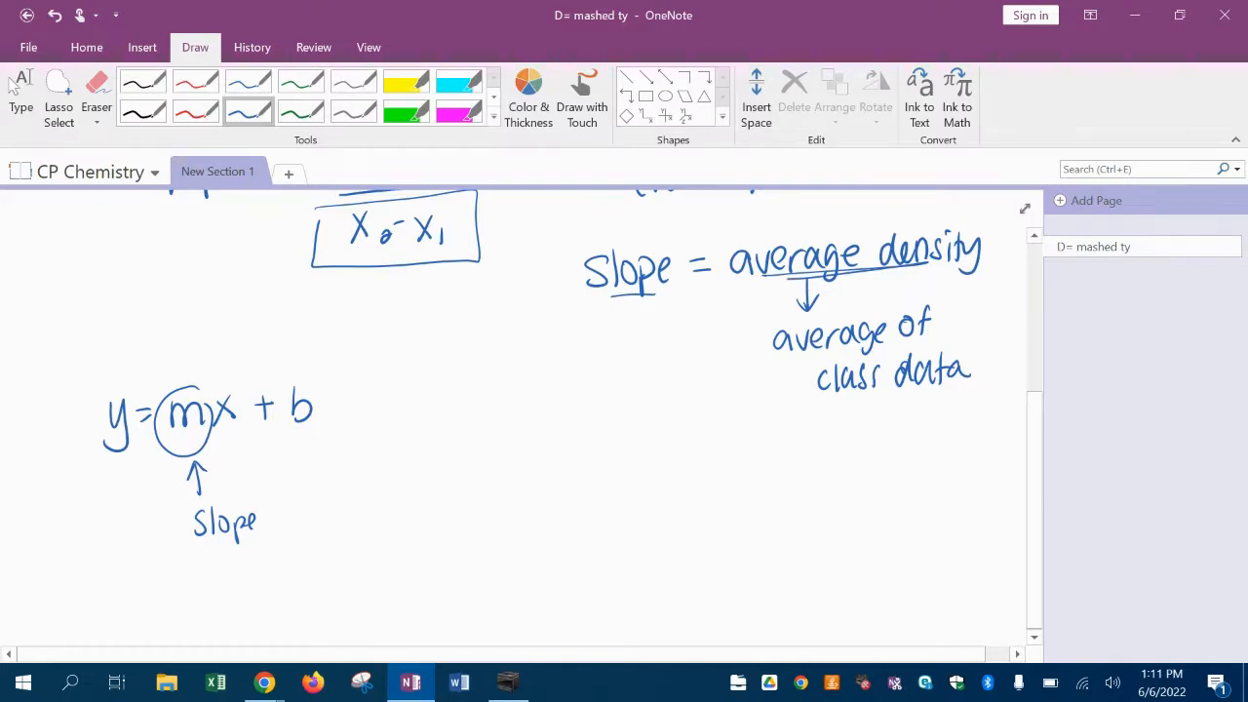
{"action": "left_click_drag", "start_coordinate": [321, 445], "coordinate": [321, 431]}
{"action": "left_click_drag", "start_coordinate": [331, 469], "coordinate": [343, 464]}
{"action": "mouse_move", "coordinate": [357, 454]}
{"action": "left_mouse_down"}
{"action": "mouse_move", "coordinate": [352, 464]}
{"action": "mouse_move", "coordinate": [359, 455]}
{"action": "left_mouse_up"}
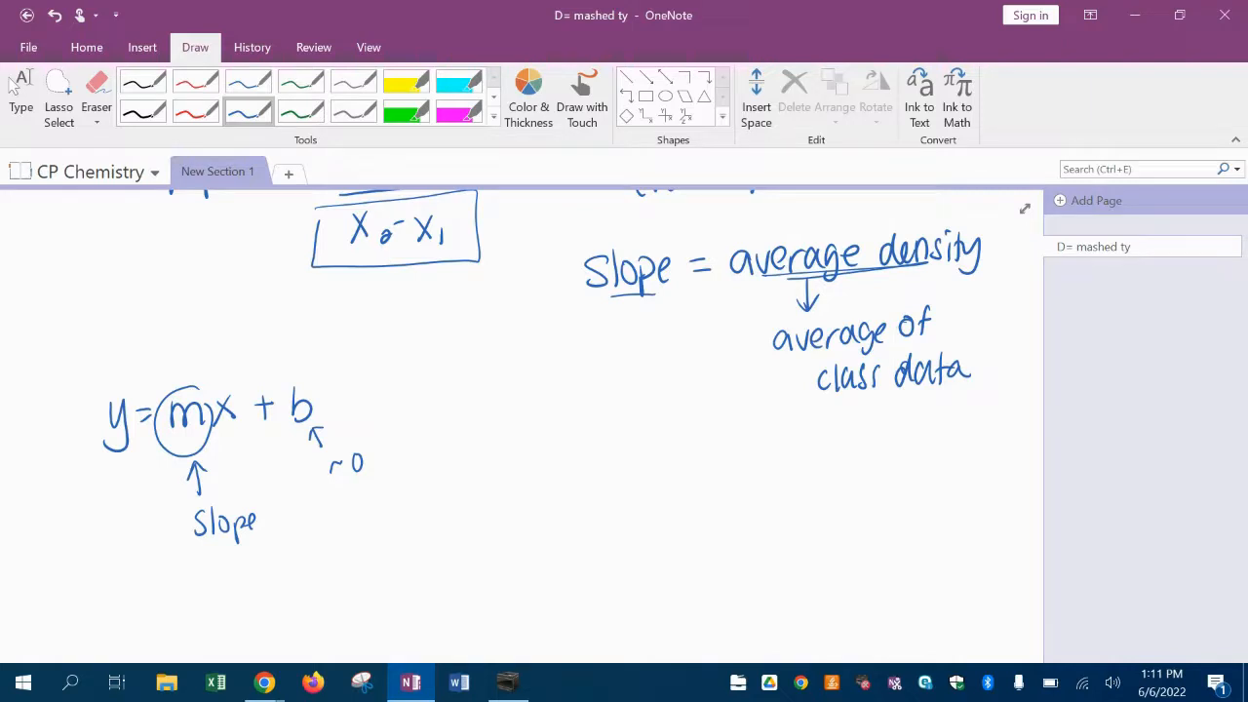
- Switch back to the spreadsheet in Chrome and copy the Density of Isopropyl Alcohol chart
{"action": "left_click", "coordinate": [264, 682]}
{"action": "left_click", "coordinate": [105, 602]}
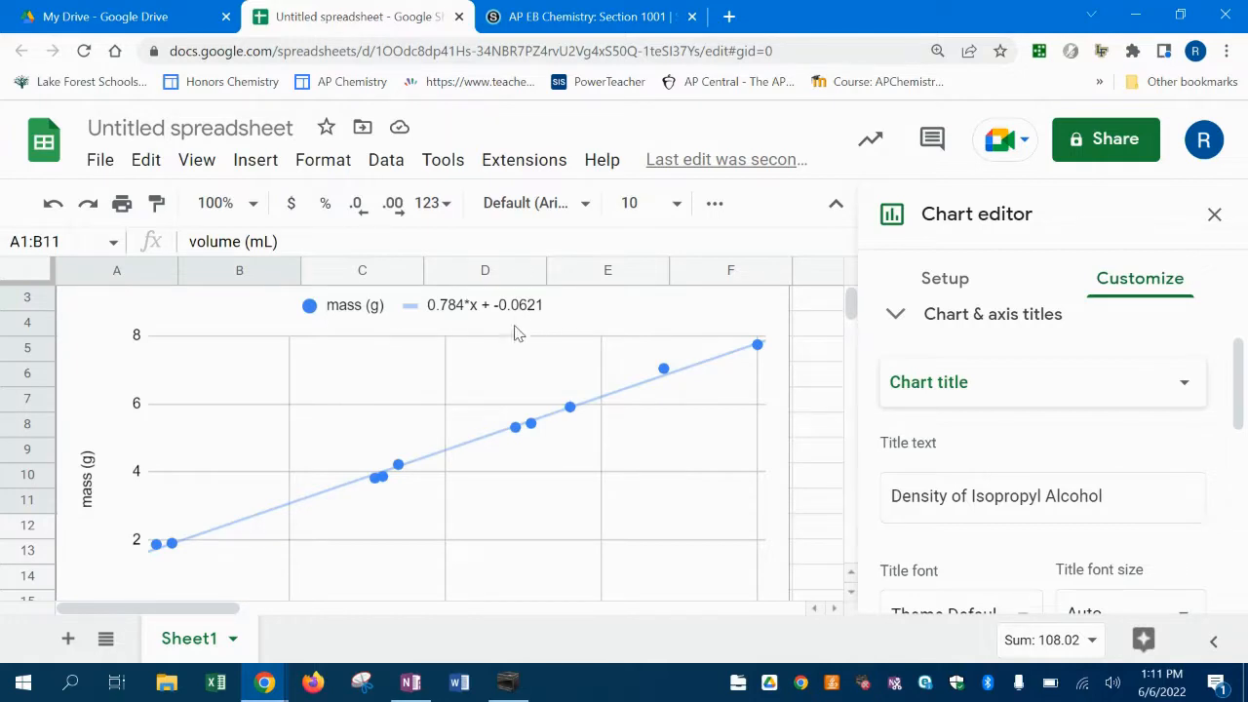
{"action": "scroll", "coordinate": [499, 441], "scroll_direction": "down", "scroll_amount": 1}
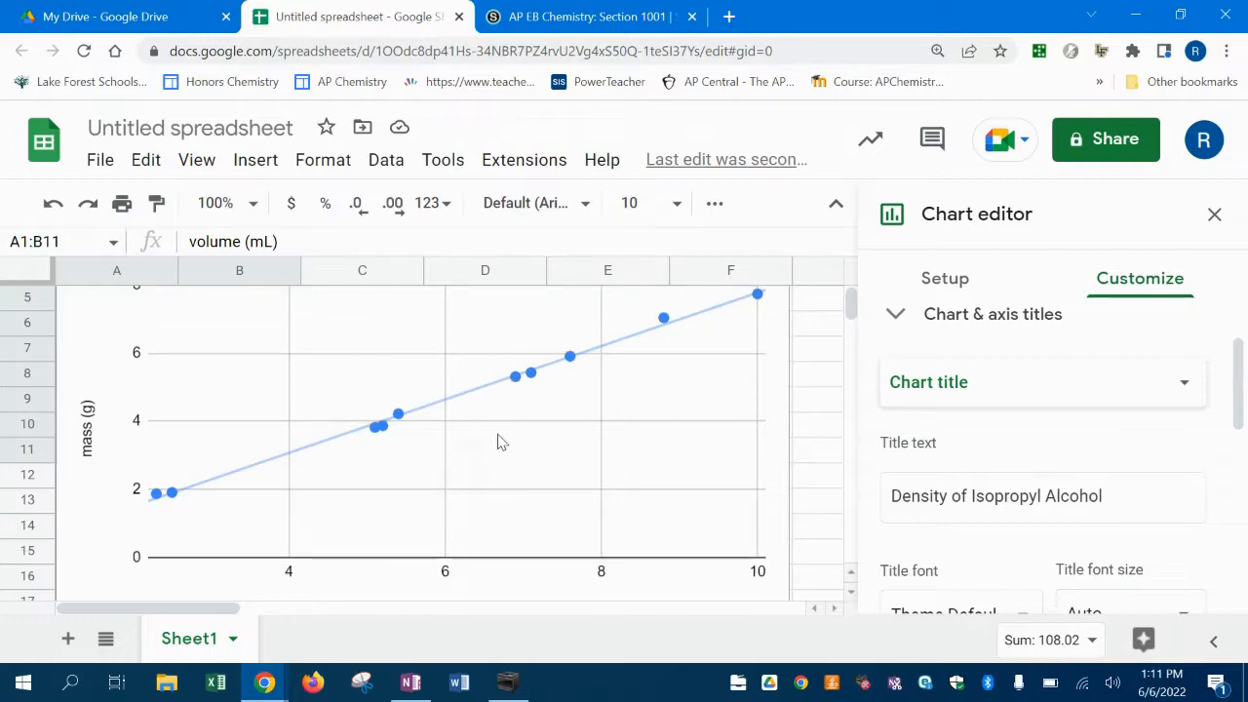
{"action": "scroll", "coordinate": [499, 441], "scroll_direction": "up", "scroll_amount": 2}
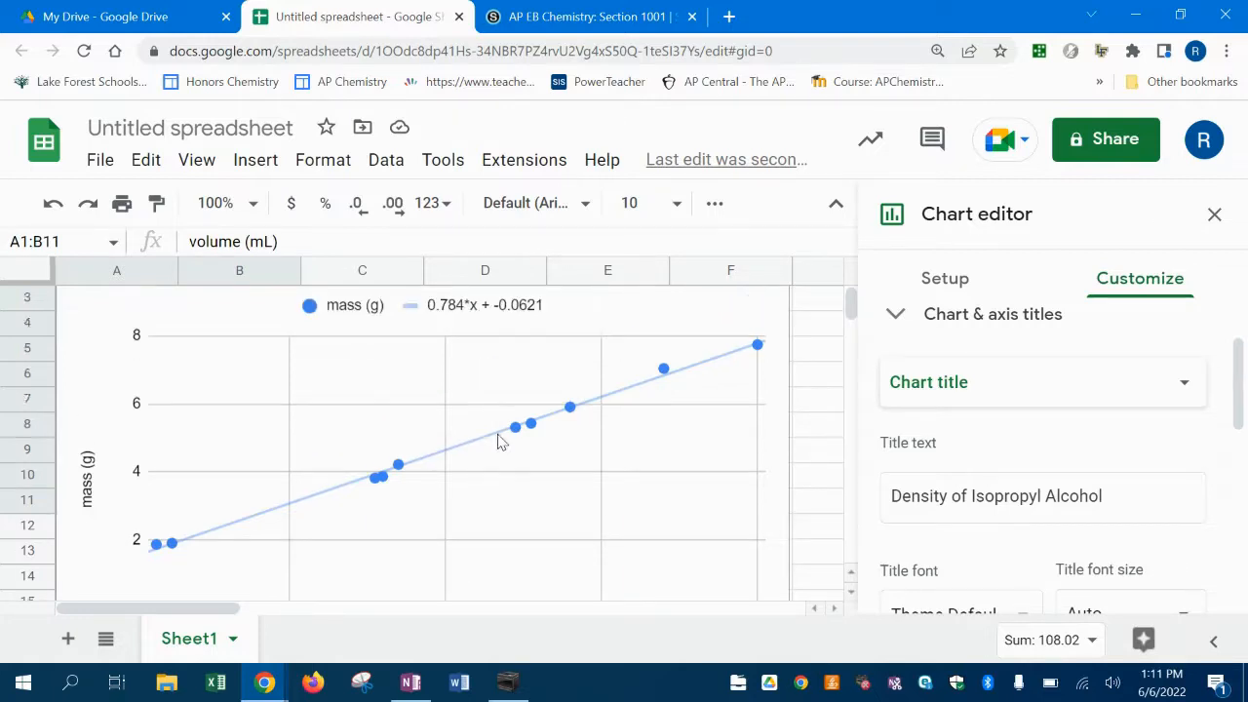
{"action": "left_click", "coordinate": [671, 315]}
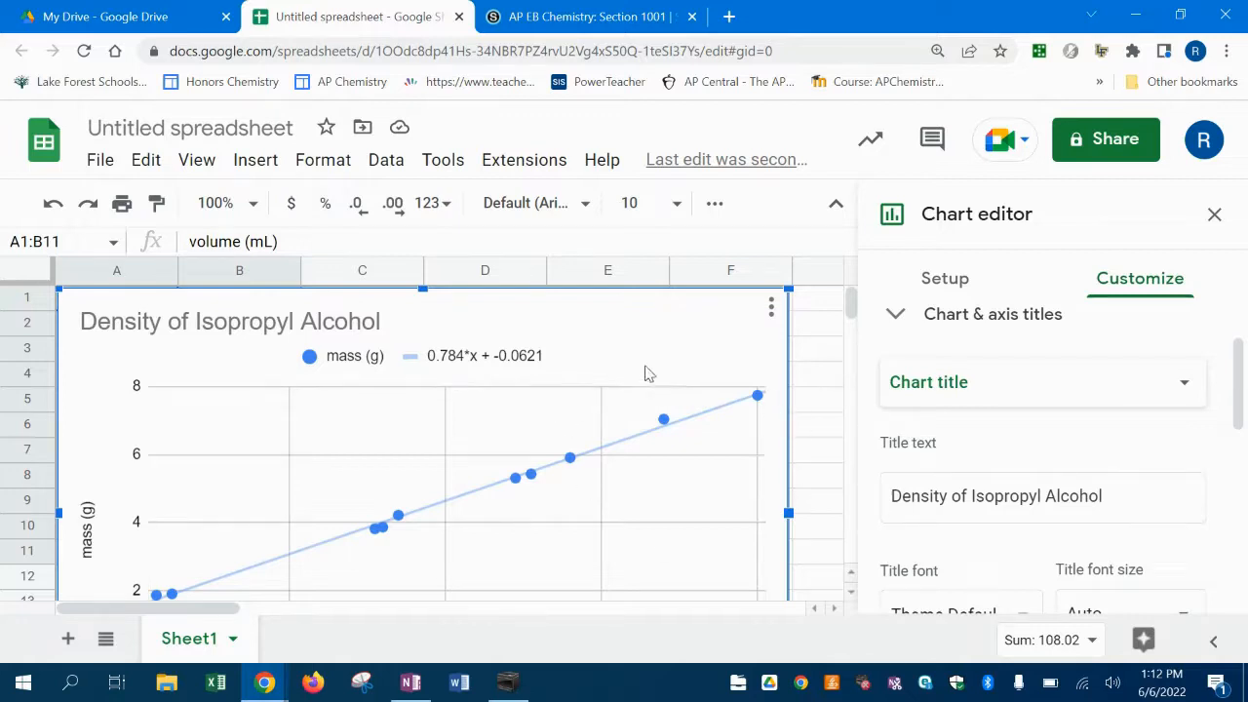
{"action": "left_click", "coordinate": [819, 395]}
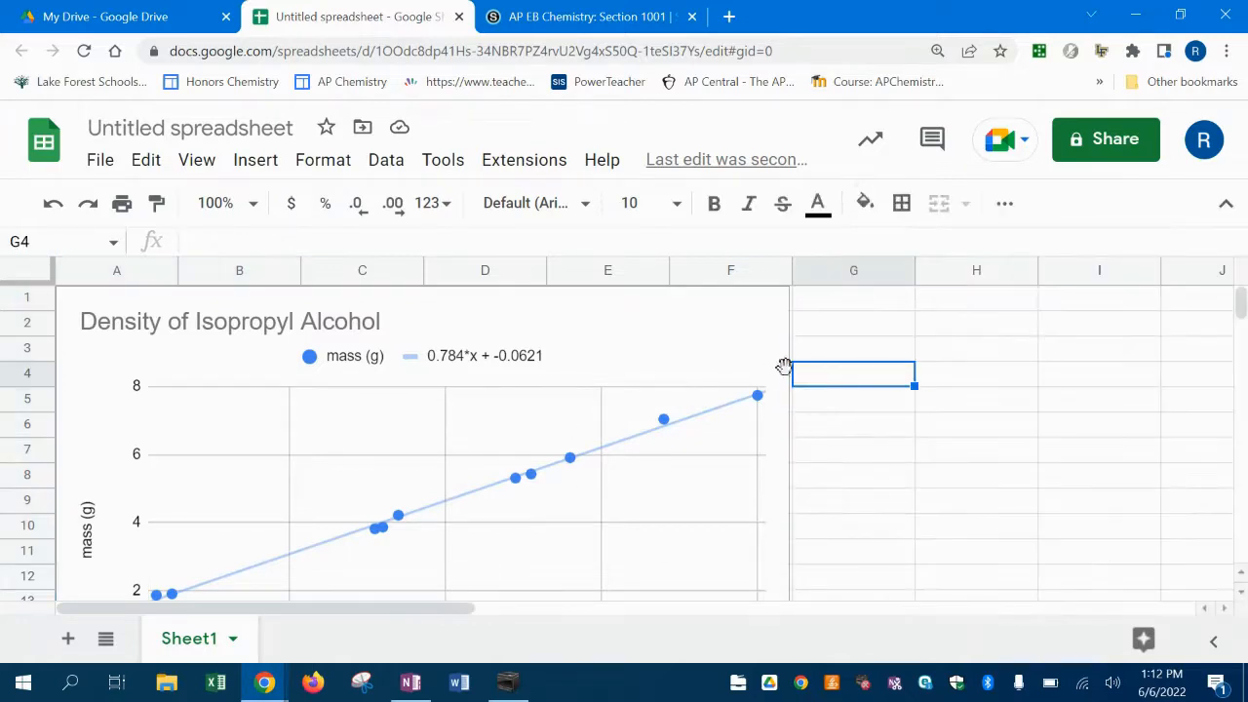
{"action": "left_click", "coordinate": [668, 361]}
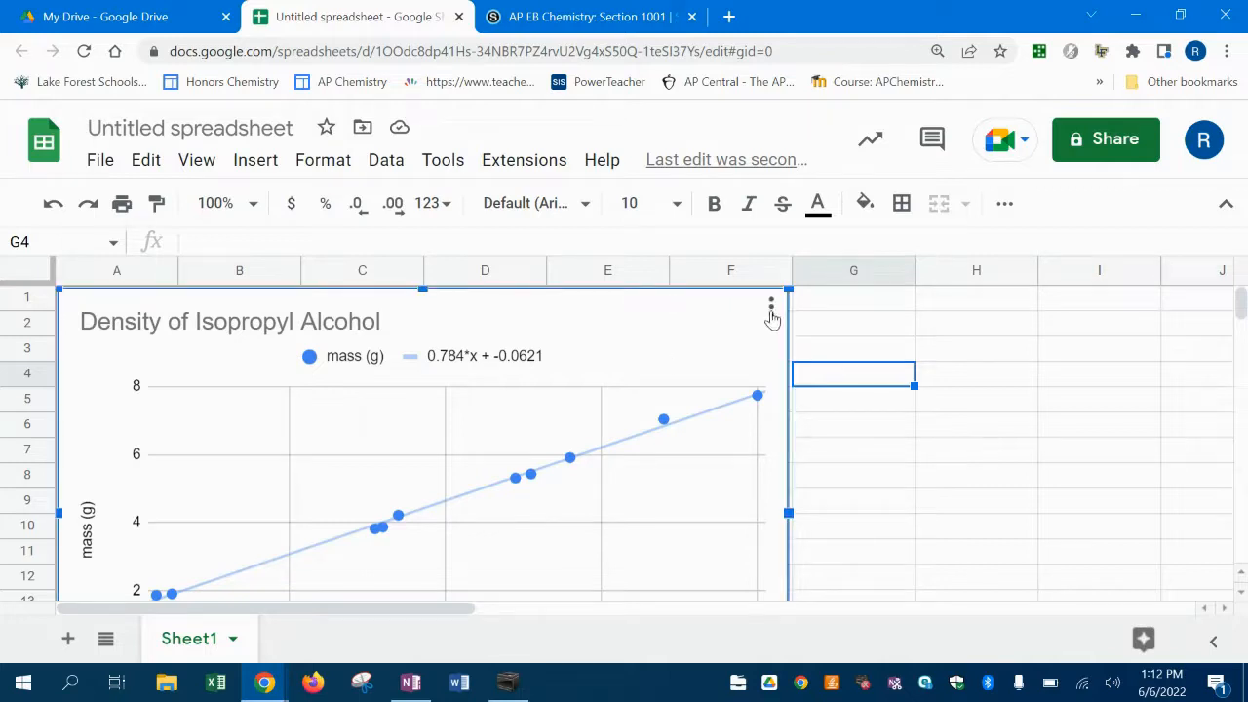
{"action": "left_click", "coordinate": [770, 310]}
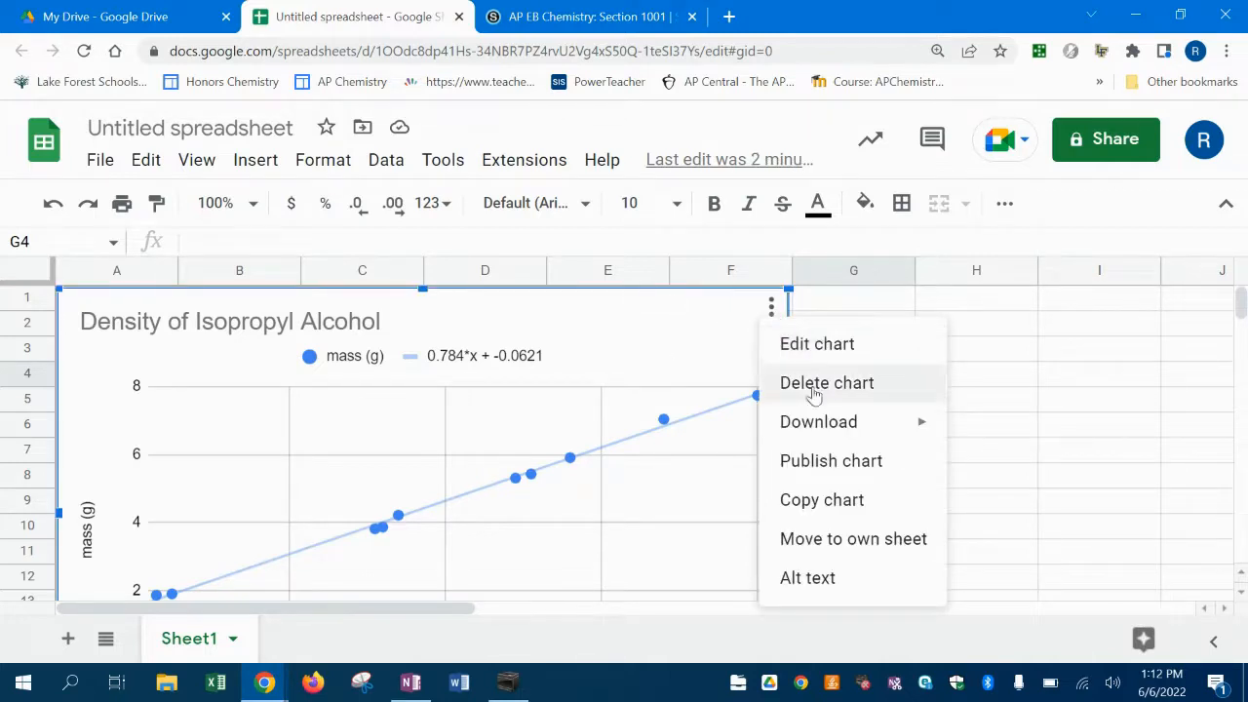
{"action": "left_click", "coordinate": [832, 507]}
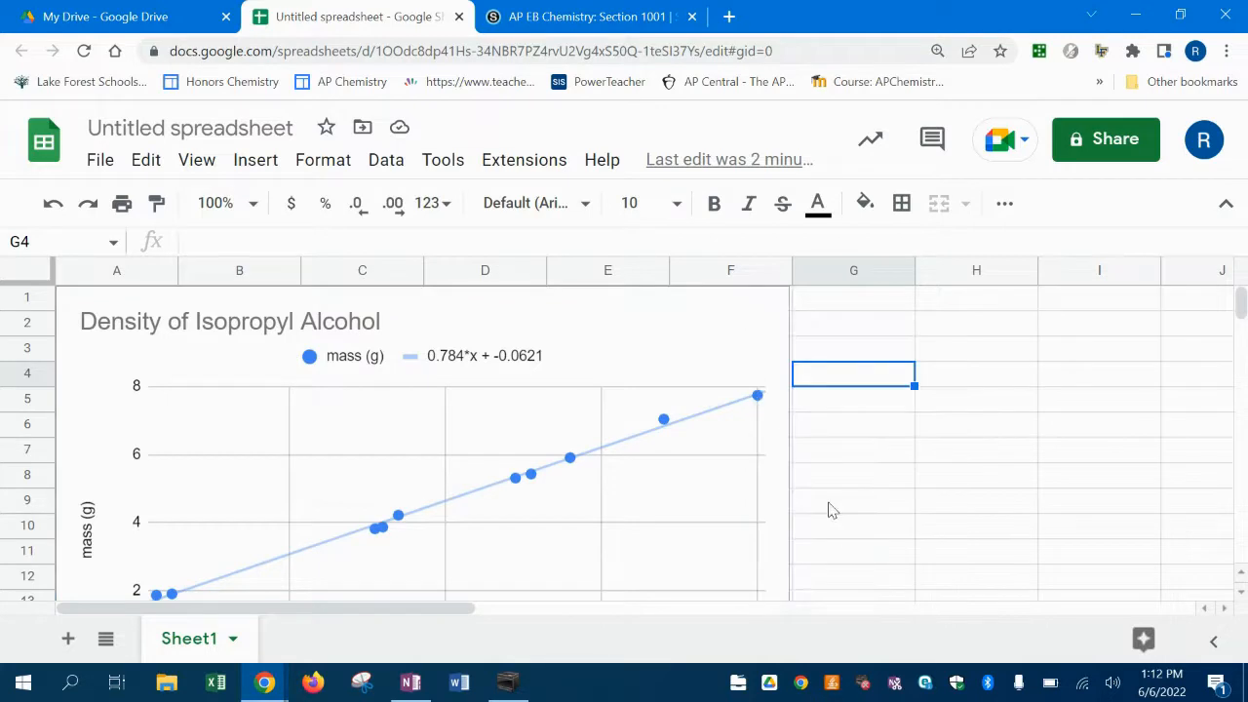
- Create a blank Google Docs document from My Drive
{"action": "left_click", "coordinate": [118, 15]}
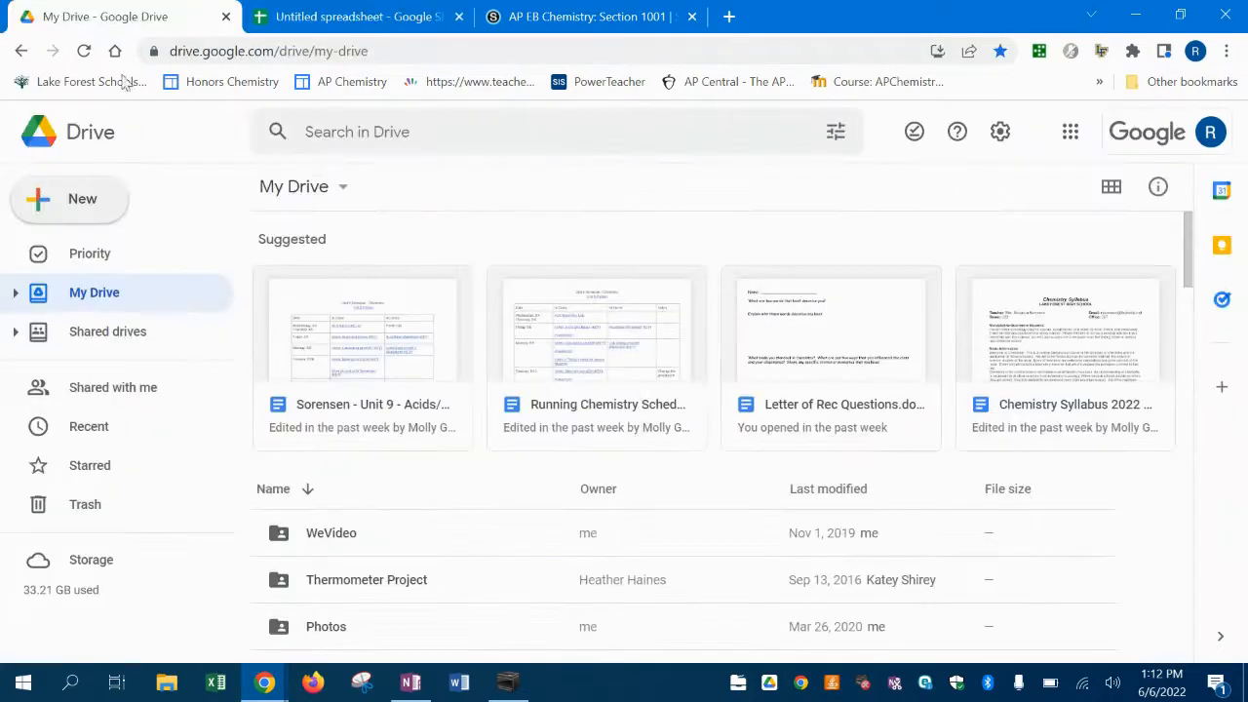
{"action": "left_click", "coordinate": [96, 213]}
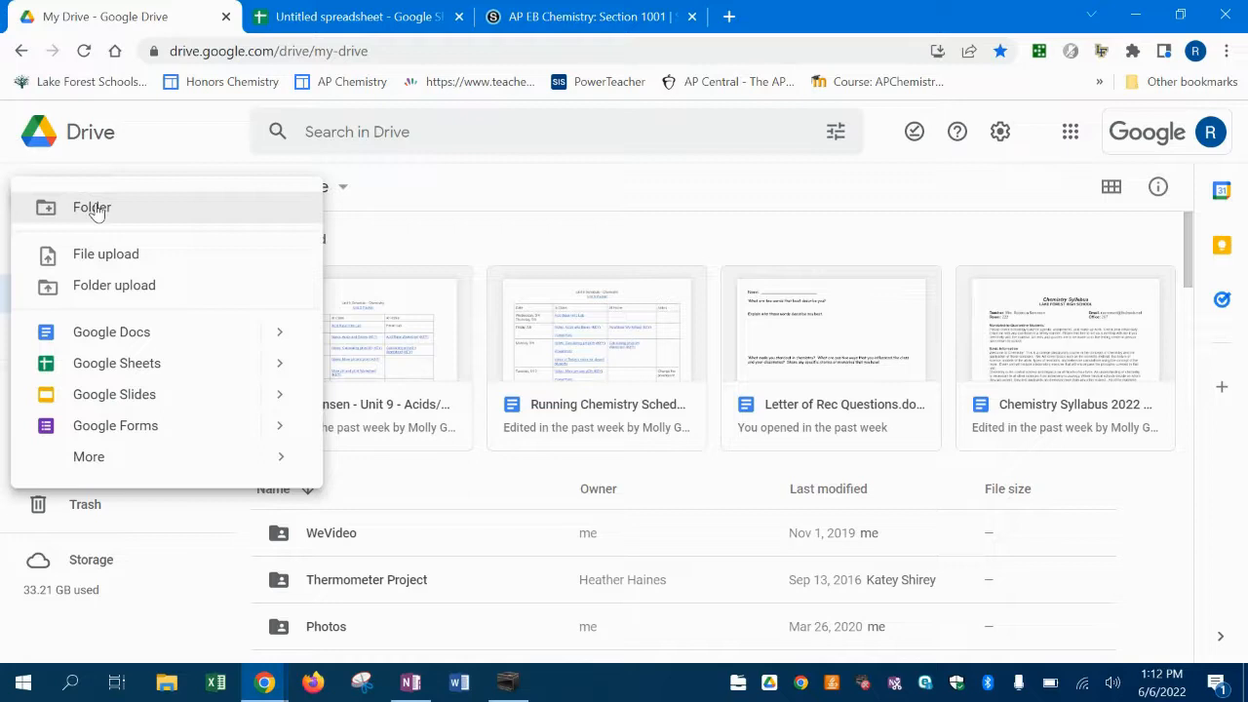
{"action": "mouse_move", "coordinate": [280, 332]}
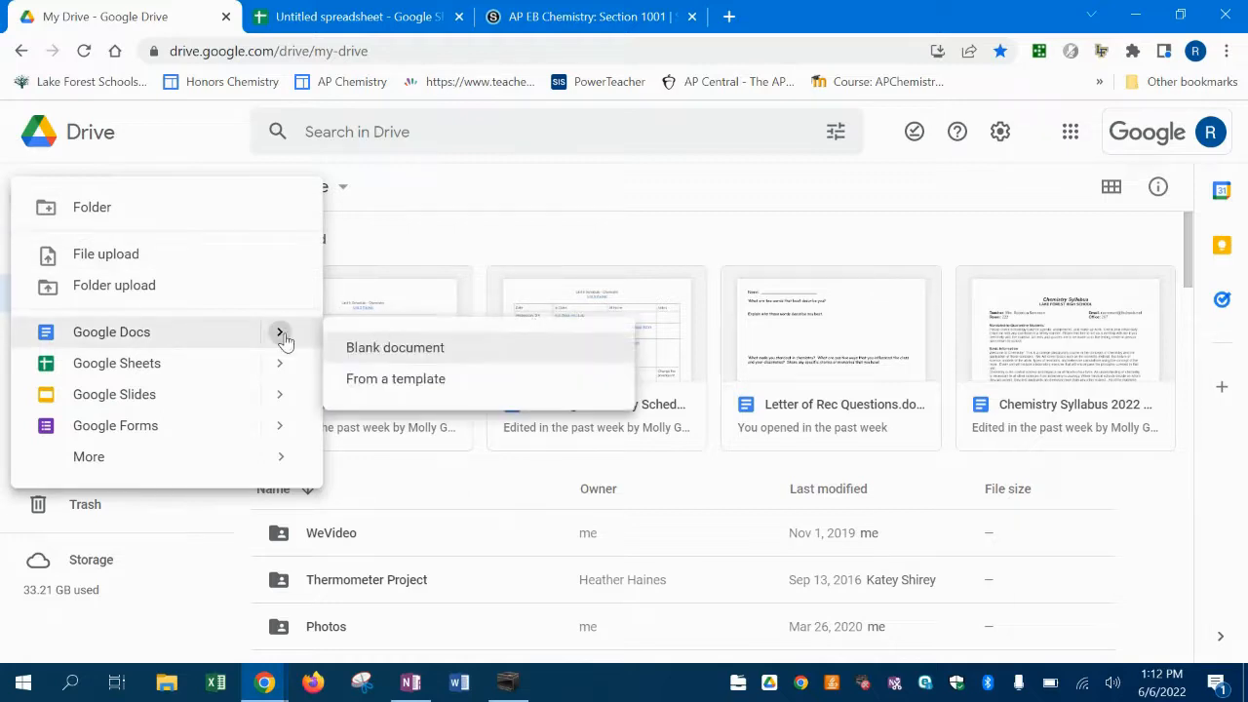
{"action": "left_click", "coordinate": [379, 357]}
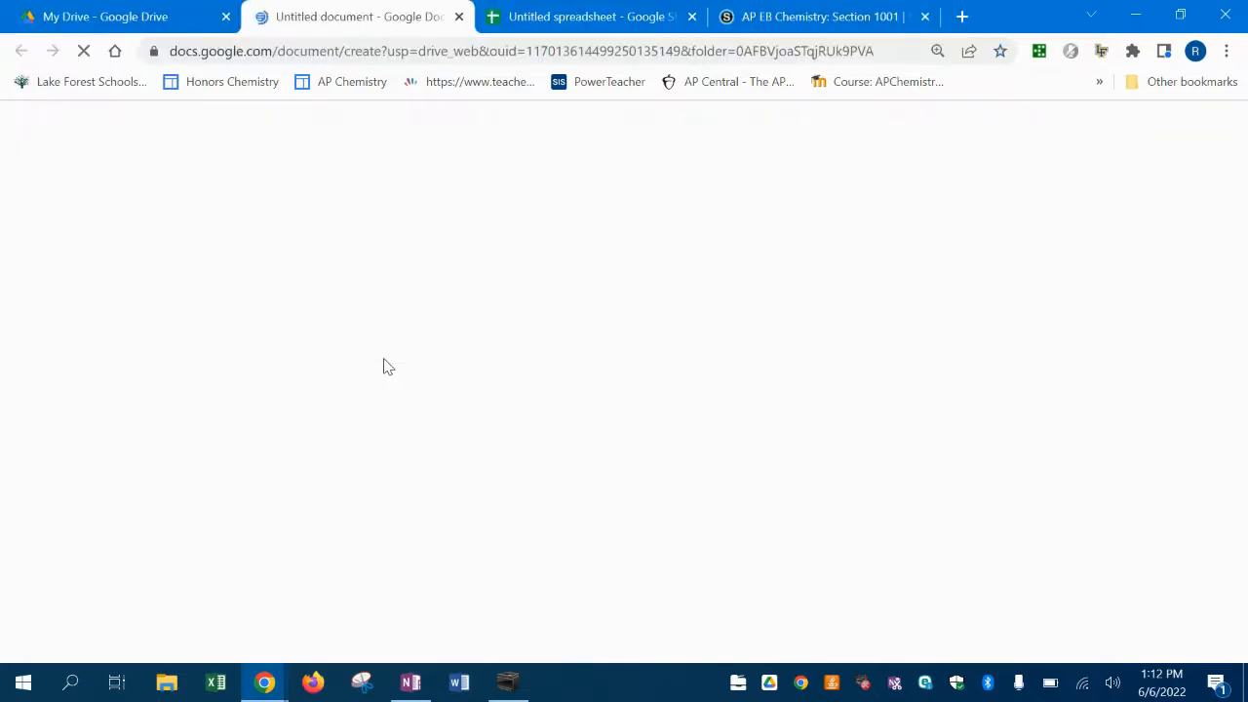
- Try to paste the copied chart into the blank document
{"action": "right_click", "coordinate": [343, 407]}
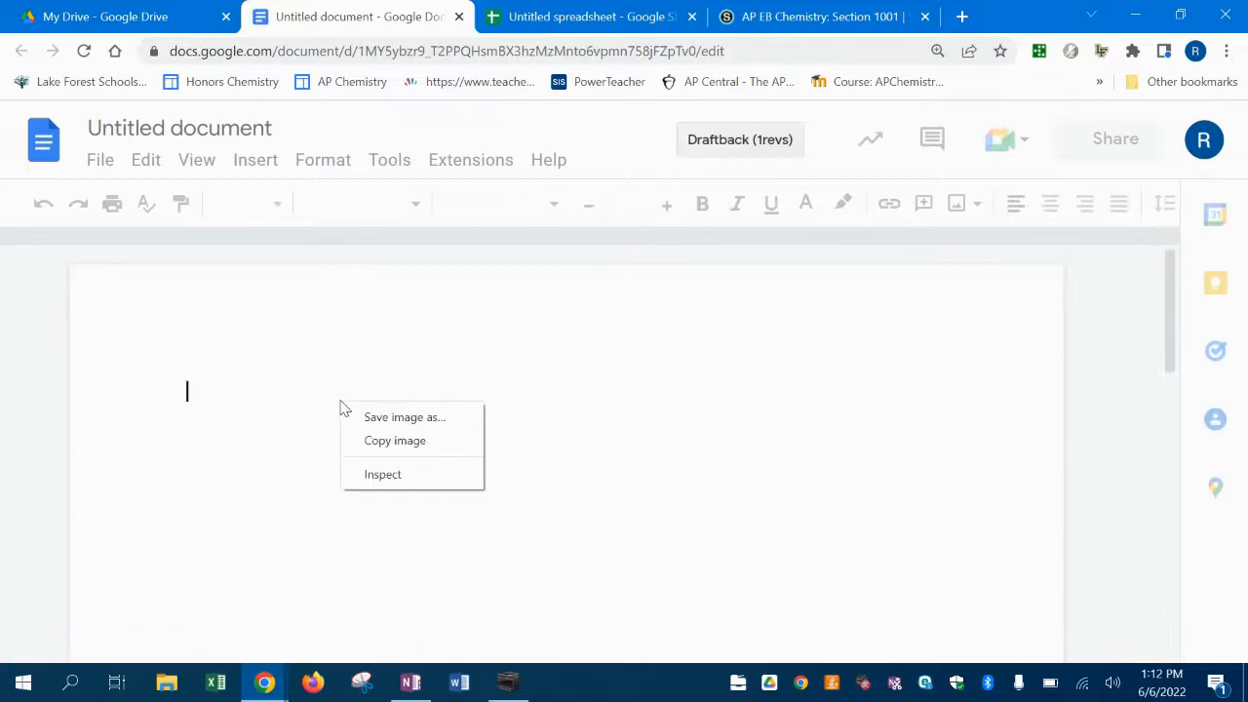
{"action": "left_click", "coordinate": [376, 440]}
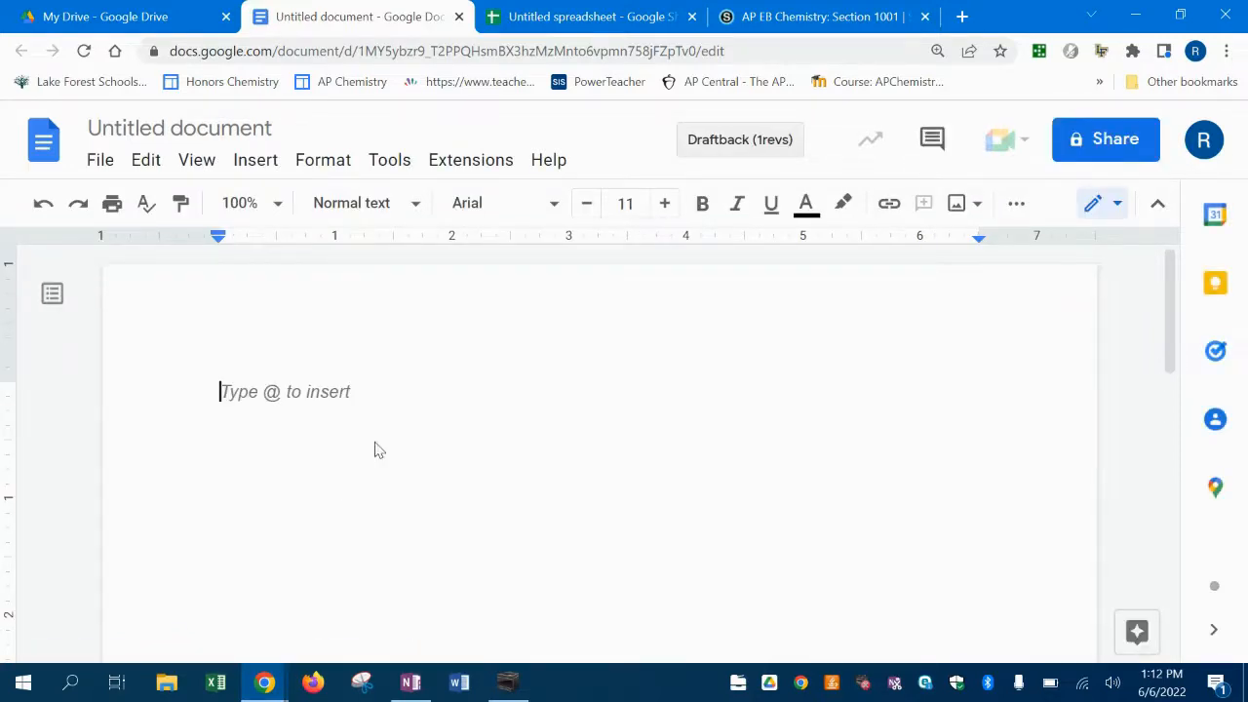
{"action": "right_click", "coordinate": [289, 409]}
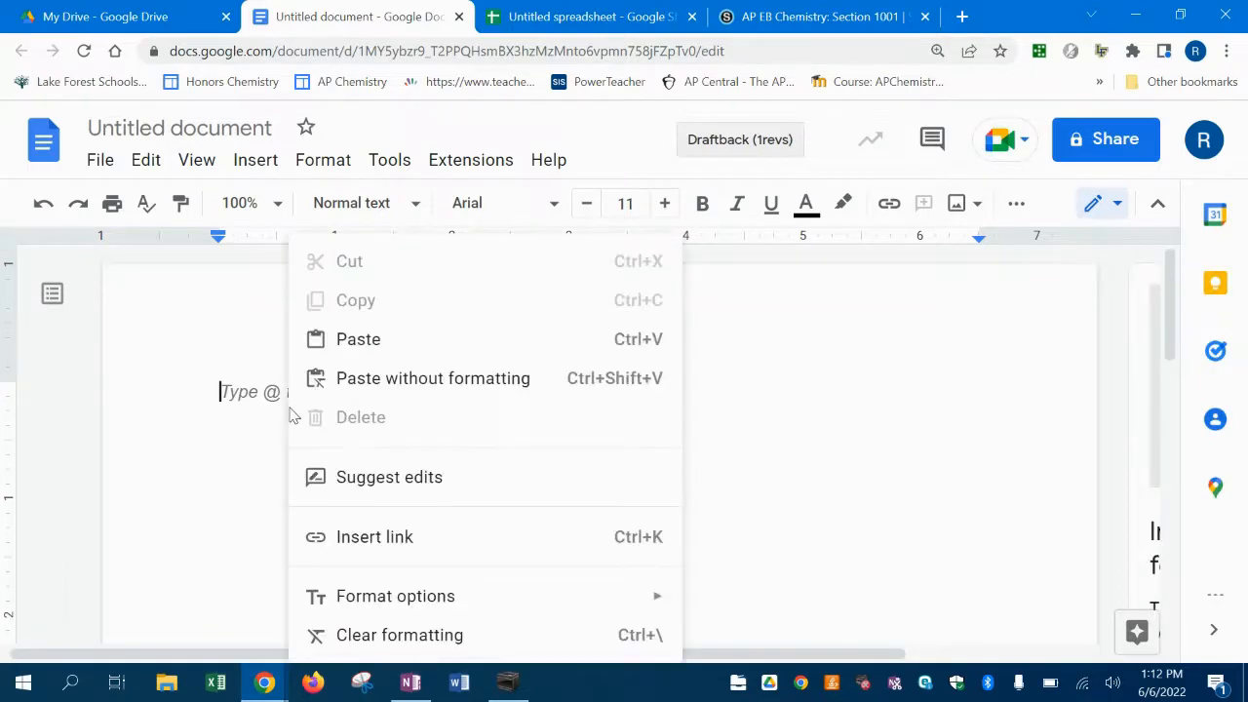
{"action": "left_click", "coordinate": [357, 338]}
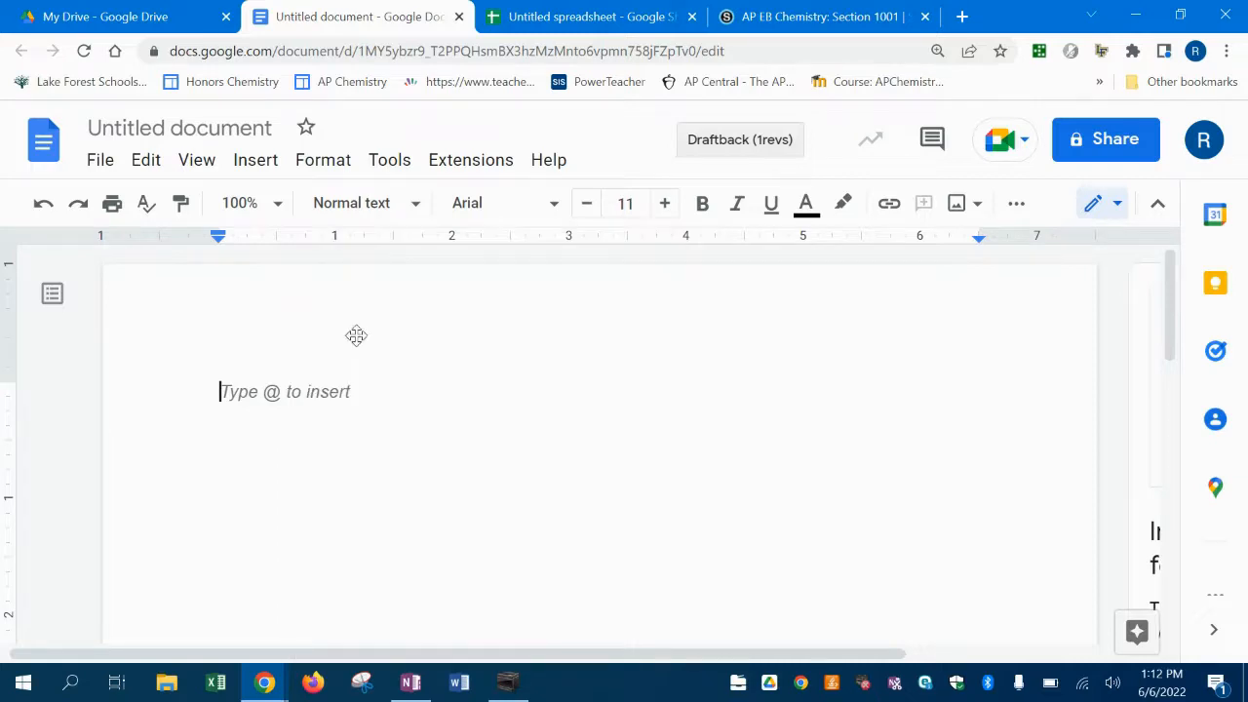
{"action": "scroll", "coordinate": [479, 485], "scroll_direction": "up", "scroll_amount": 4}
{"action": "scroll", "coordinate": [479, 485], "scroll_direction": "up", "scroll_amount": 5}
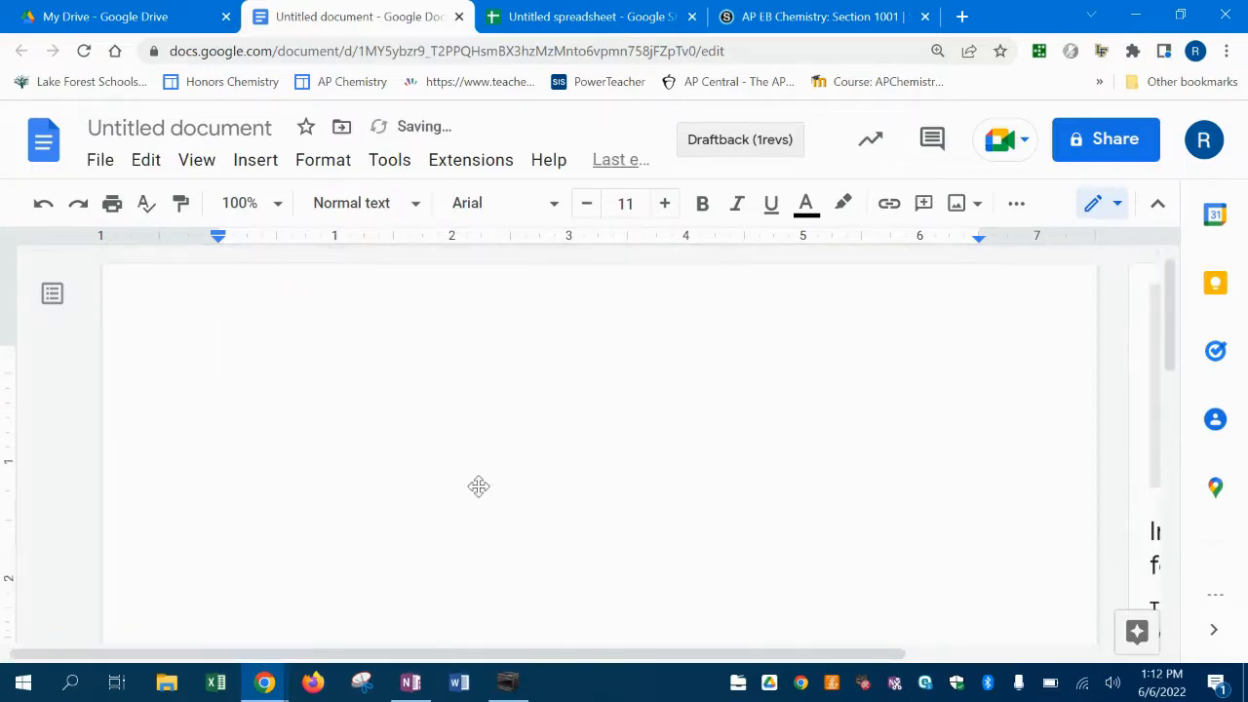
- Return to the spreadsheet and copy the Density of Isopropyl Alcohol chart again
{"action": "left_click", "coordinate": [557, 22]}
{"action": "left_click", "coordinate": [778, 310]}
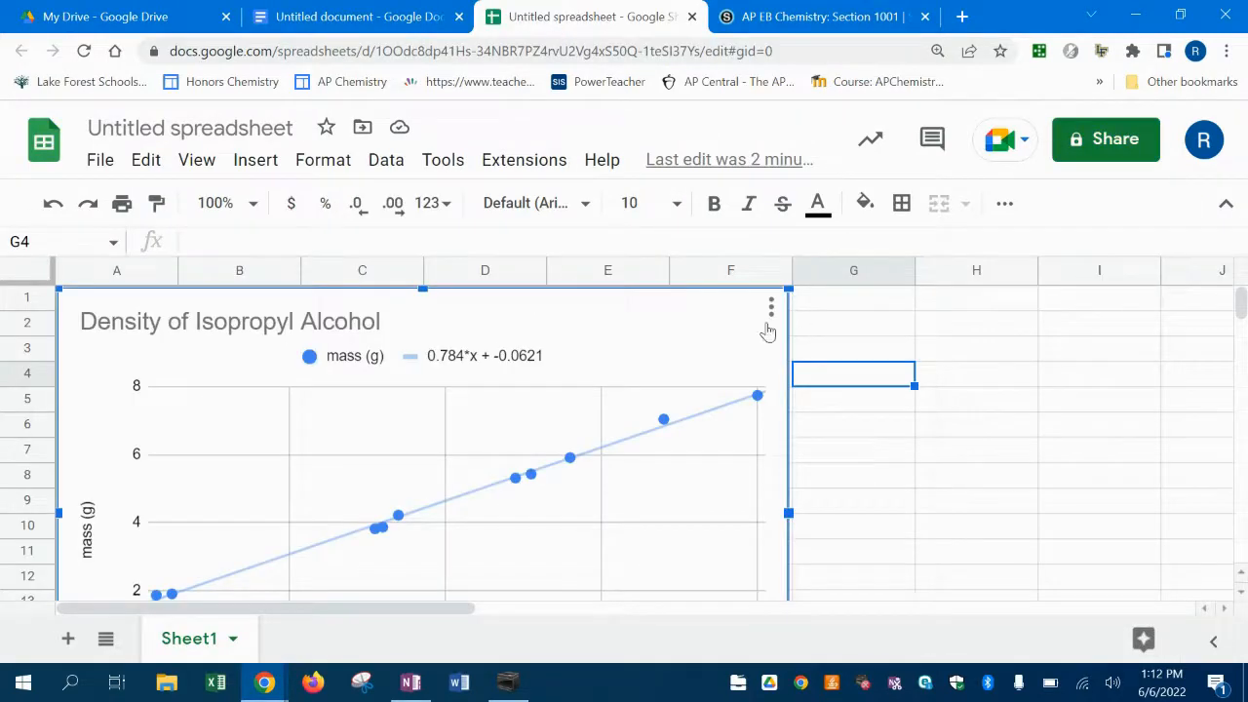
{"action": "left_click", "coordinate": [770, 307]}
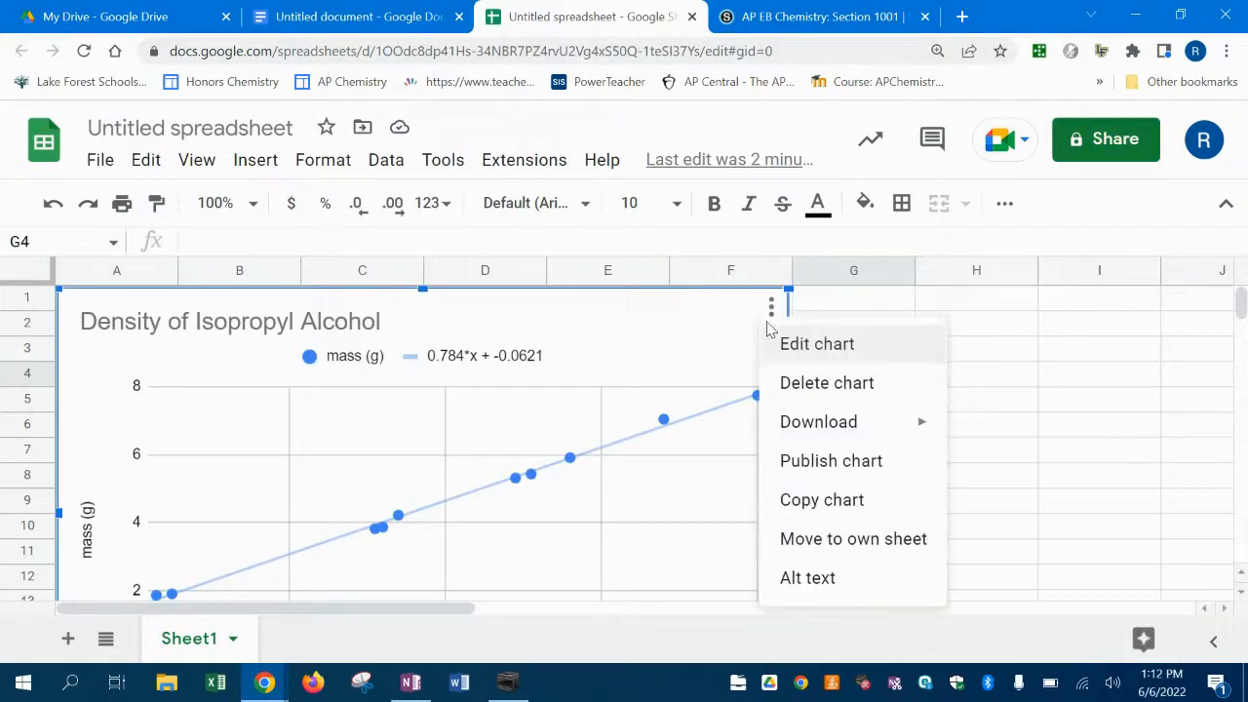
{"action": "left_click", "coordinate": [813, 502]}
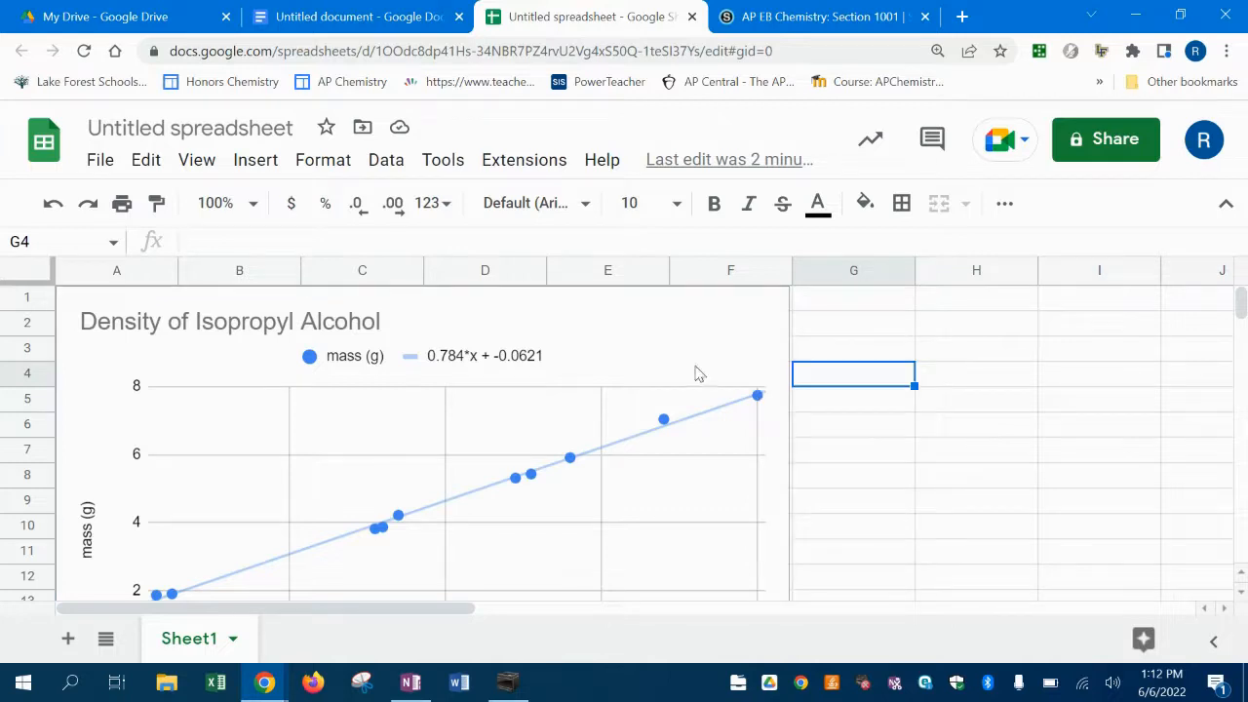
- Paste the density chart into the untitled Google Docs document as a chart linked to the spreadsheet, and select it
{"action": "left_click", "coordinate": [346, 14]}
{"action": "key", "text": "ctrl+v"}
{"action": "right_click", "coordinate": [308, 464]}
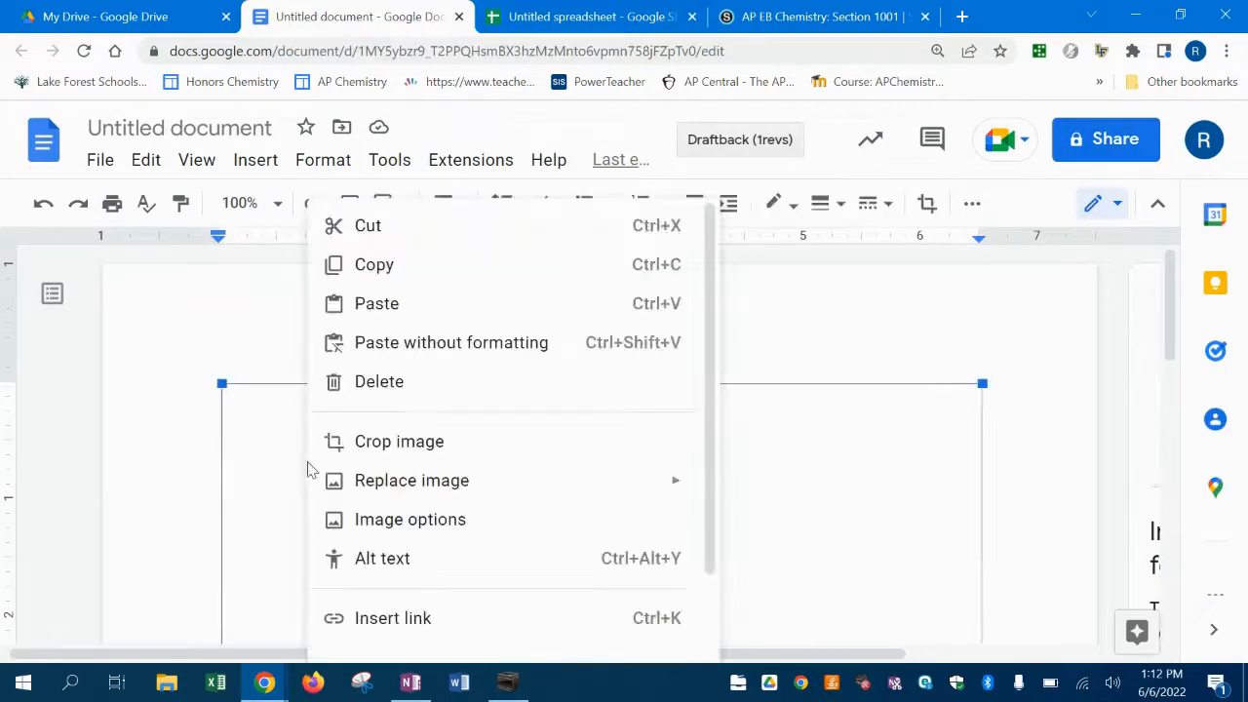
{"action": "left_click", "coordinate": [381, 304]}
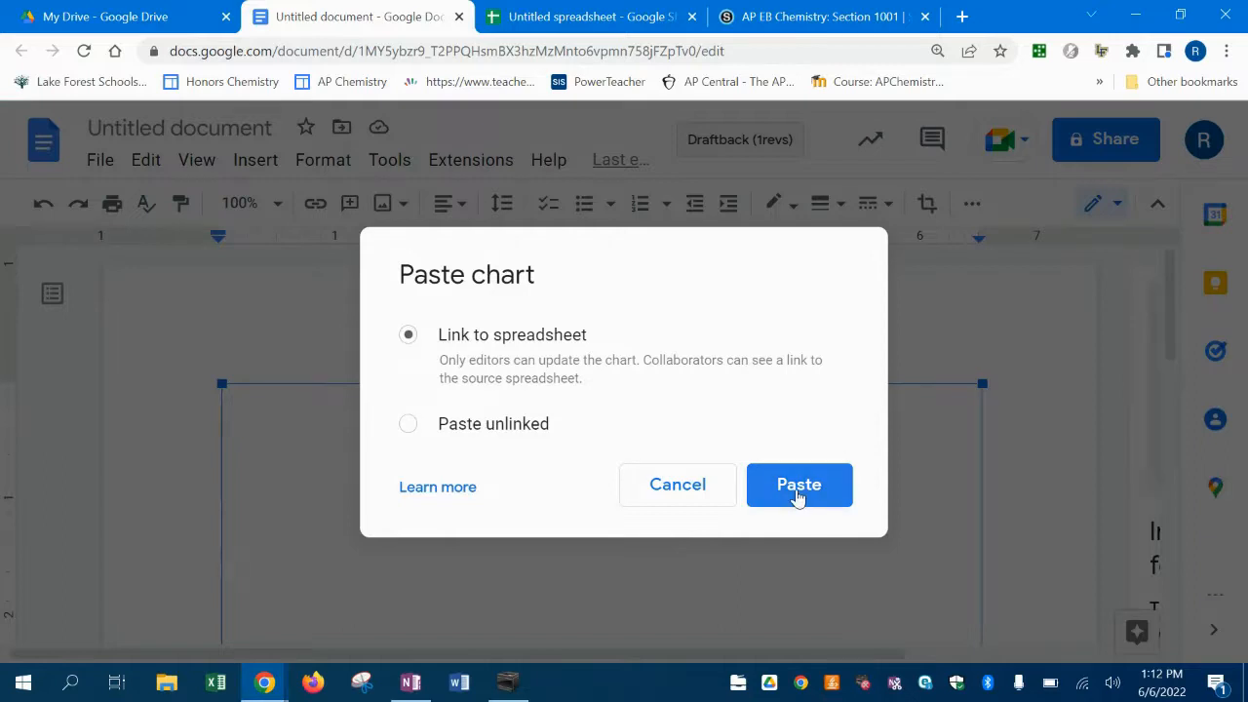
{"action": "left_click", "coordinate": [797, 485]}
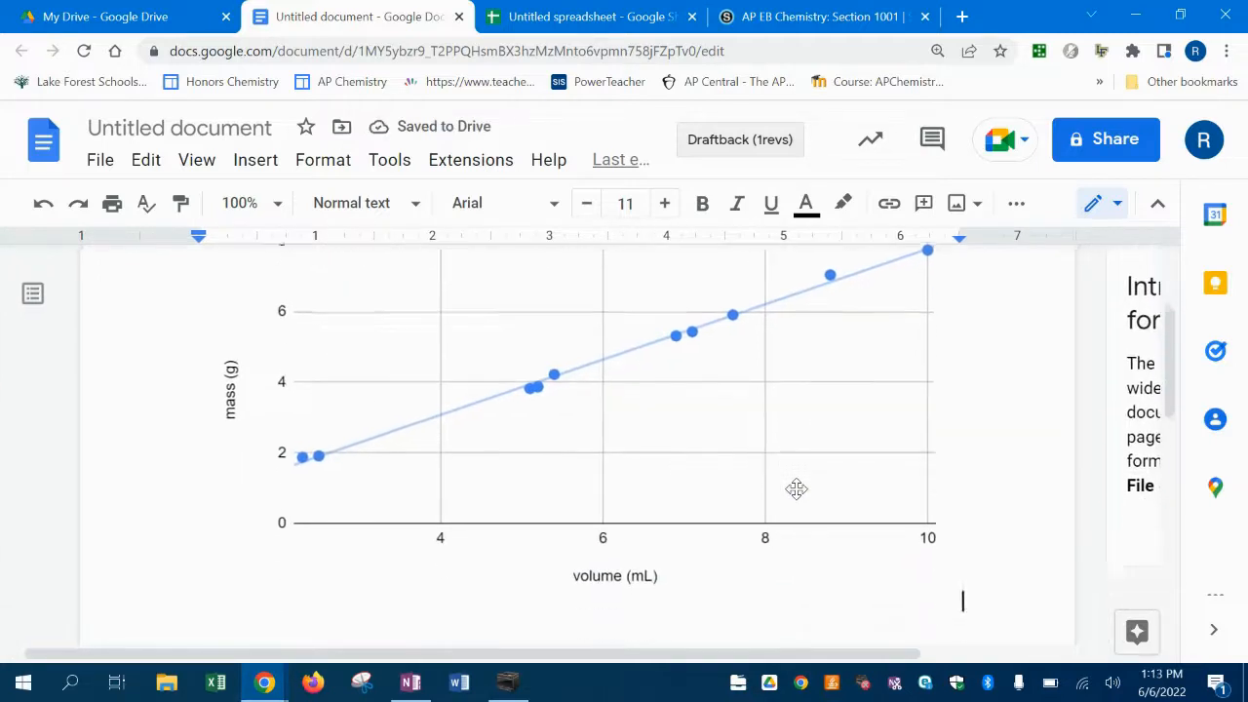
{"action": "left_click", "coordinate": [622, 616]}
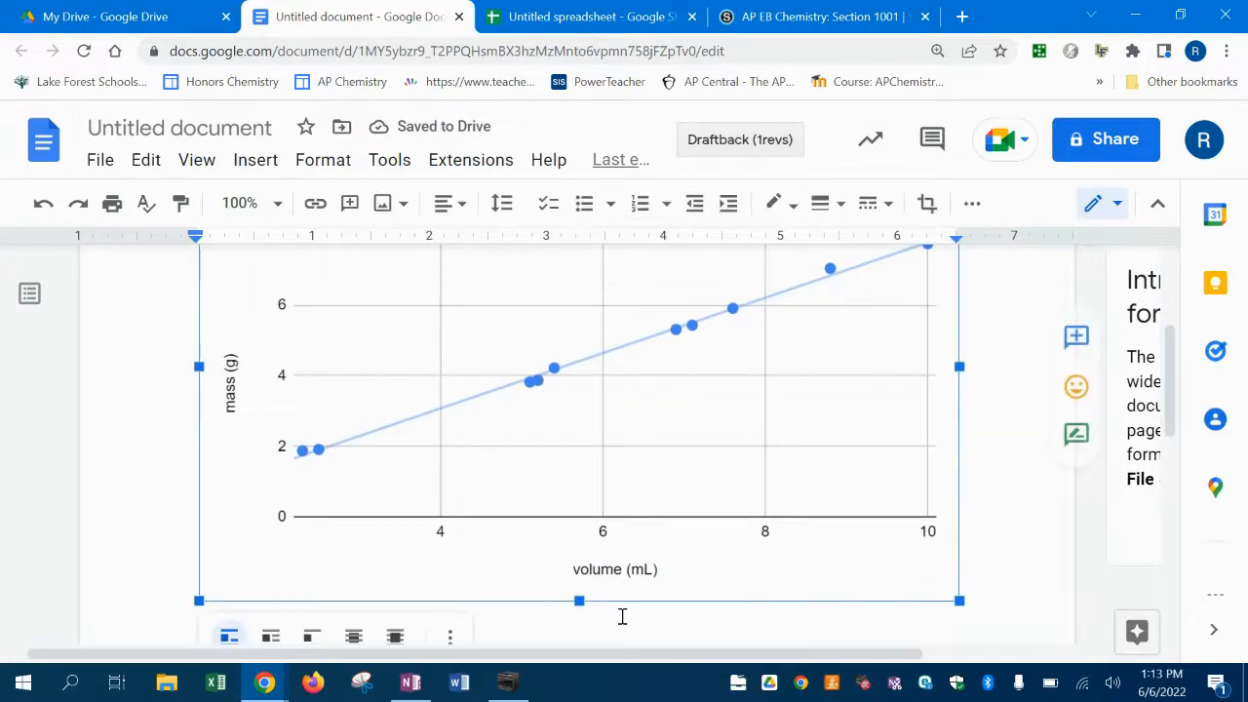
{"action": "scroll", "coordinate": [622, 616], "scroll_direction": "up", "scroll_amount": 2}
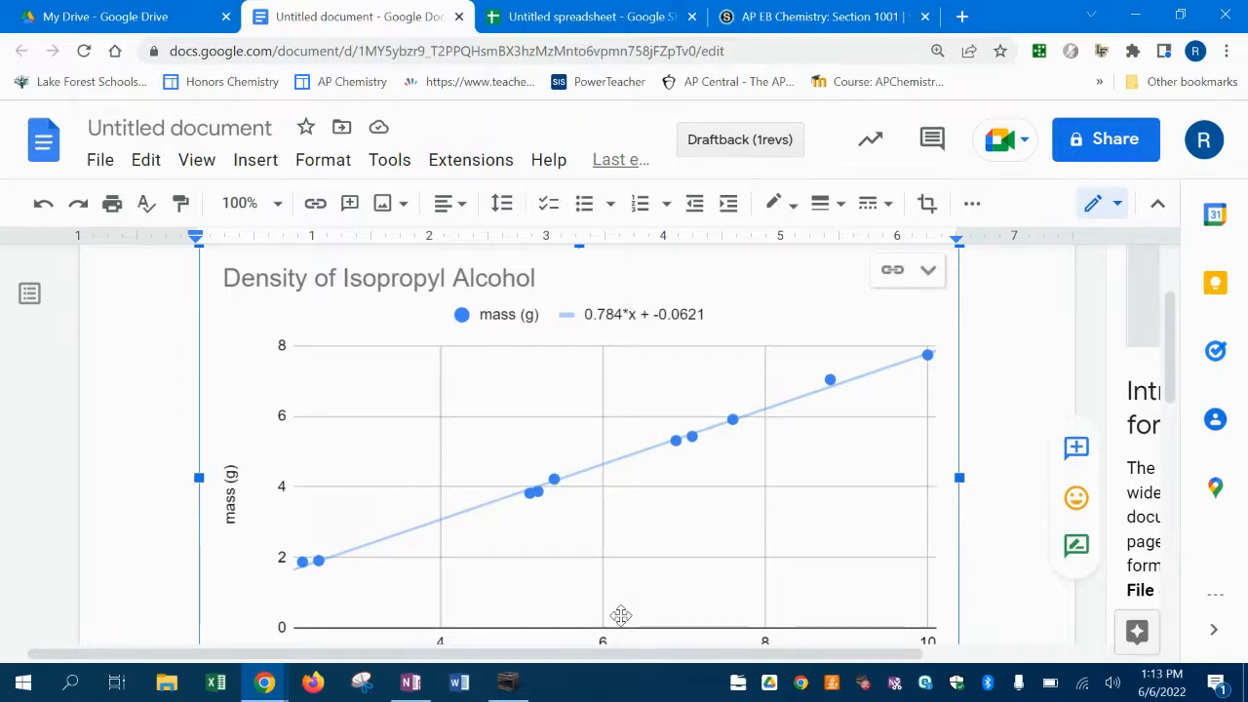
{"action": "scroll", "coordinate": [621, 616], "scroll_direction": "down", "scroll_amount": 2}
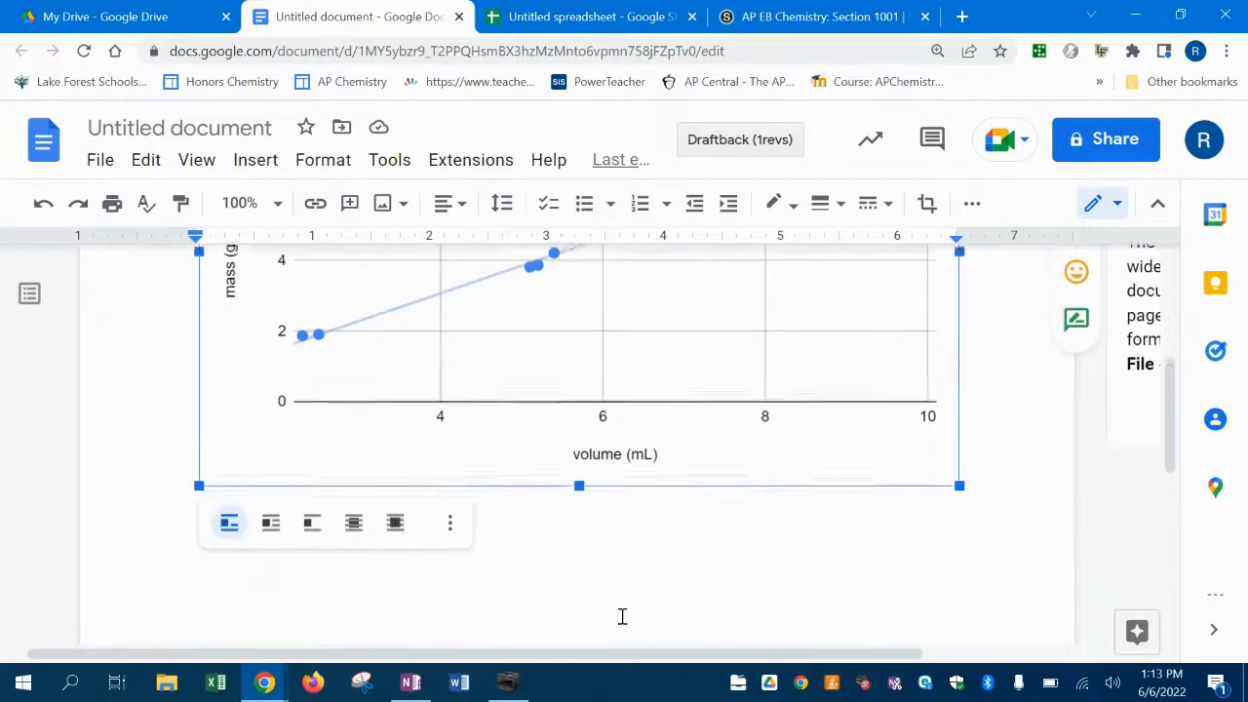
{"action": "scroll", "coordinate": [622, 616], "scroll_direction": "up", "scroll_amount": 2}
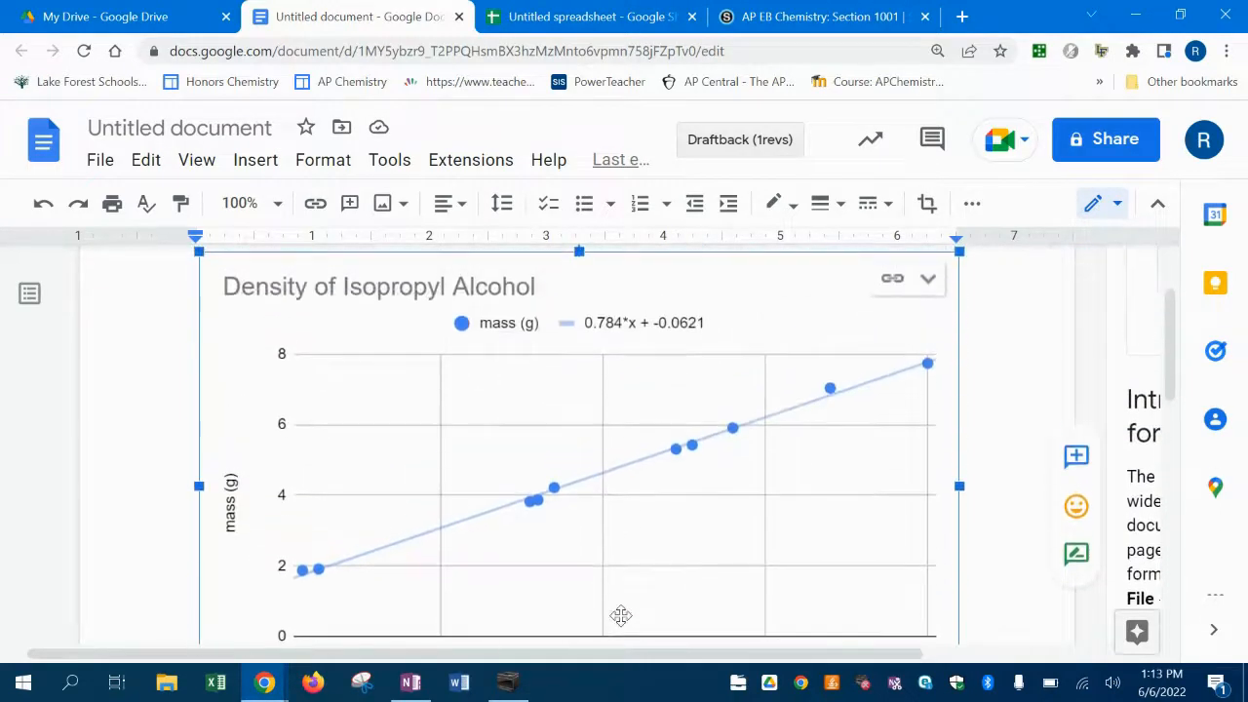
{"action": "scroll", "coordinate": [621, 615], "scroll_direction": "up", "scroll_amount": 1}
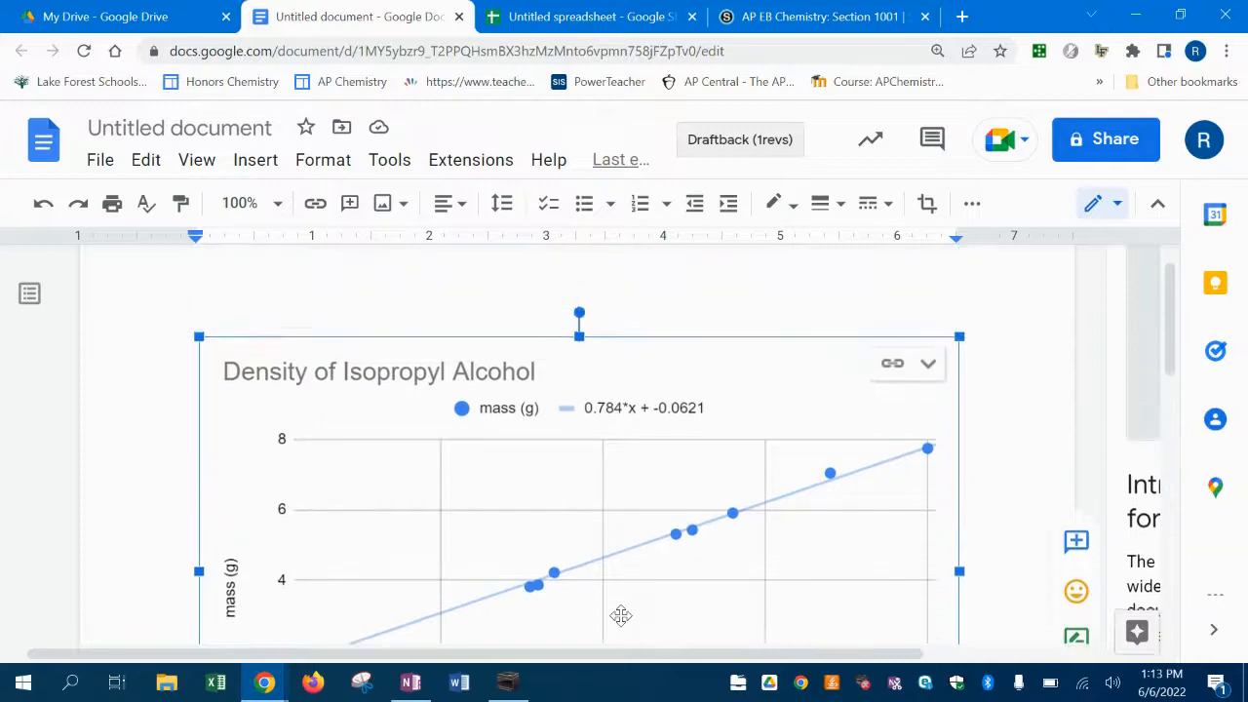